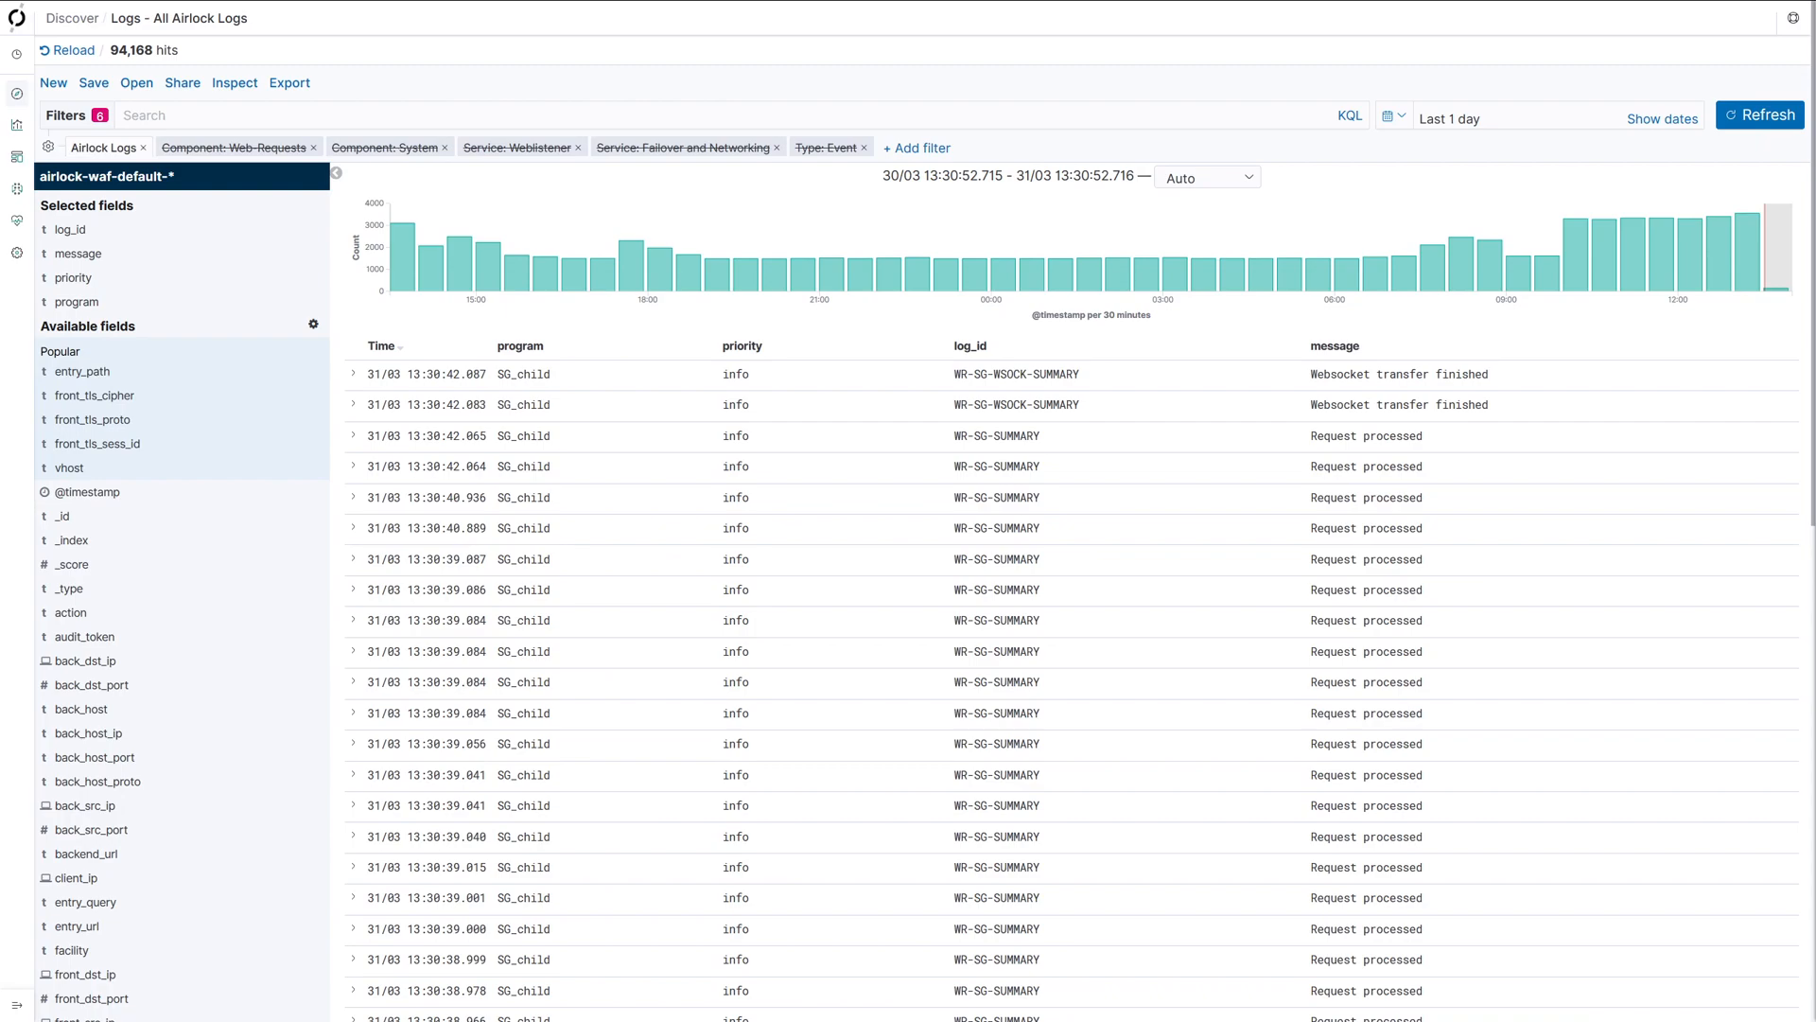
# Filter the Airlock logs with the query log_id : "WR-SG-TLS-SESS-START"
pyautogui.click(461, 114)
pyautogui.write('log')
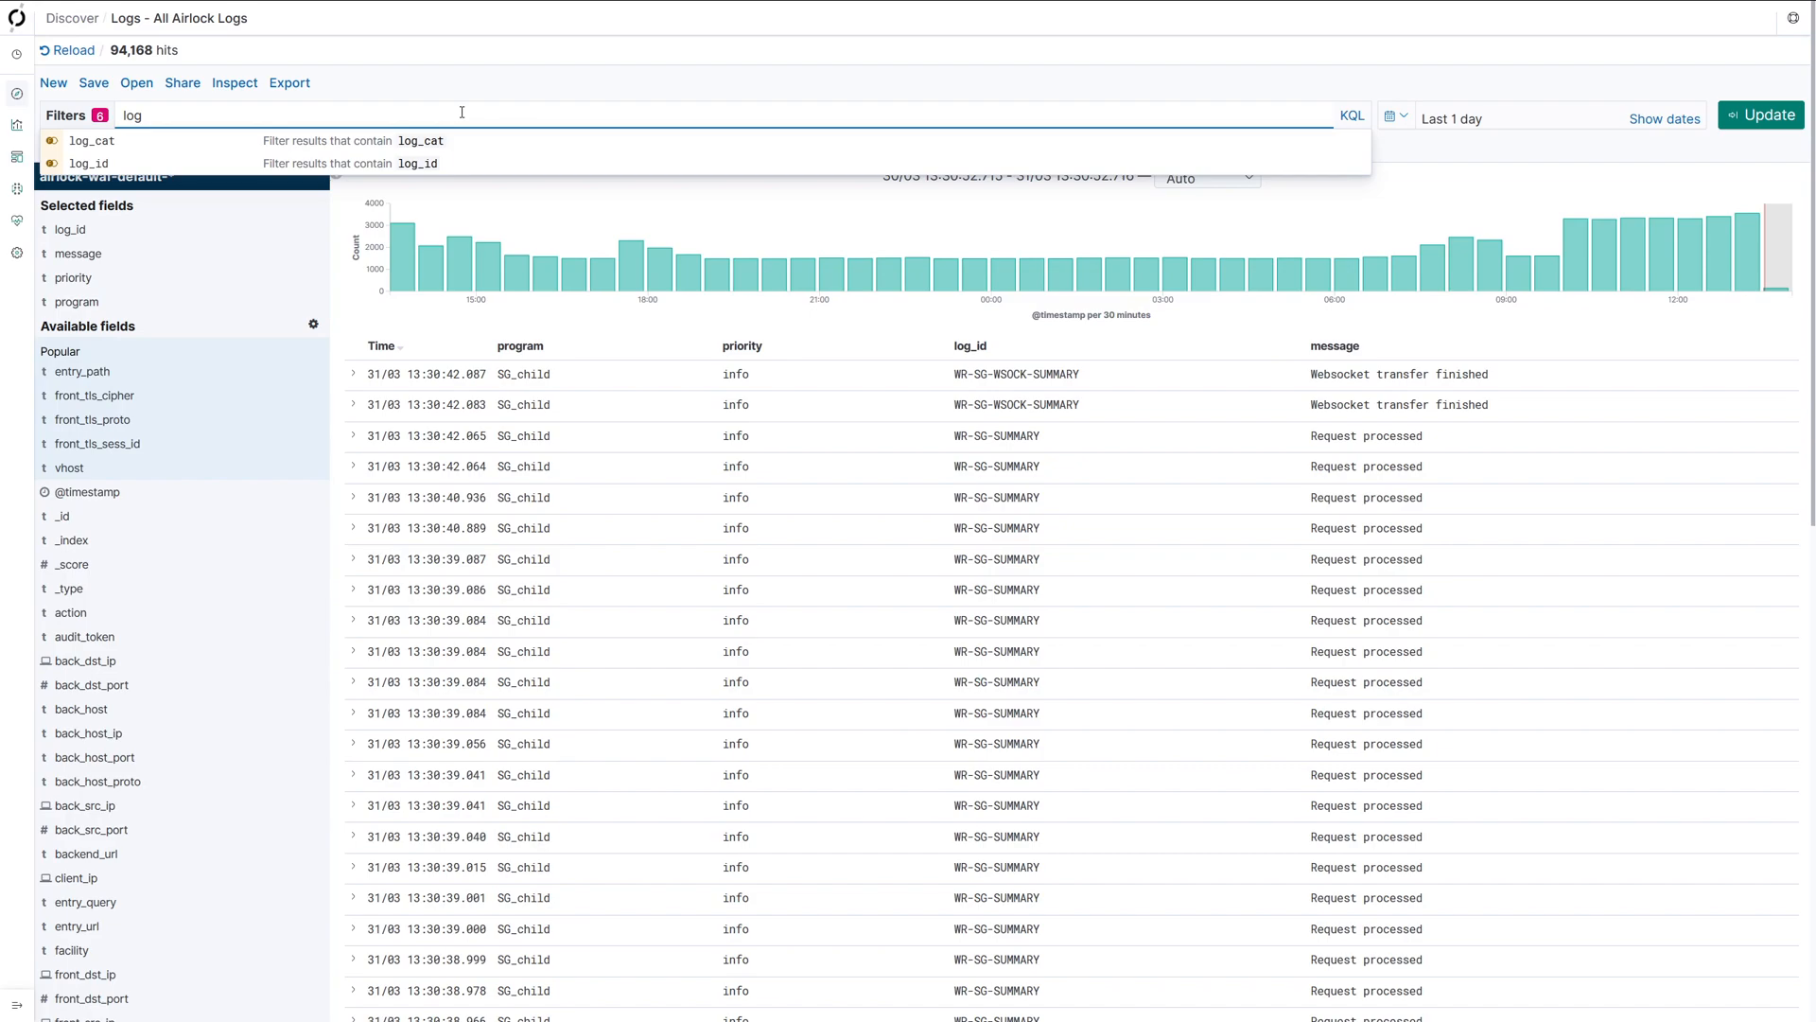
pyautogui.press('Down')
pyautogui.press('Down')
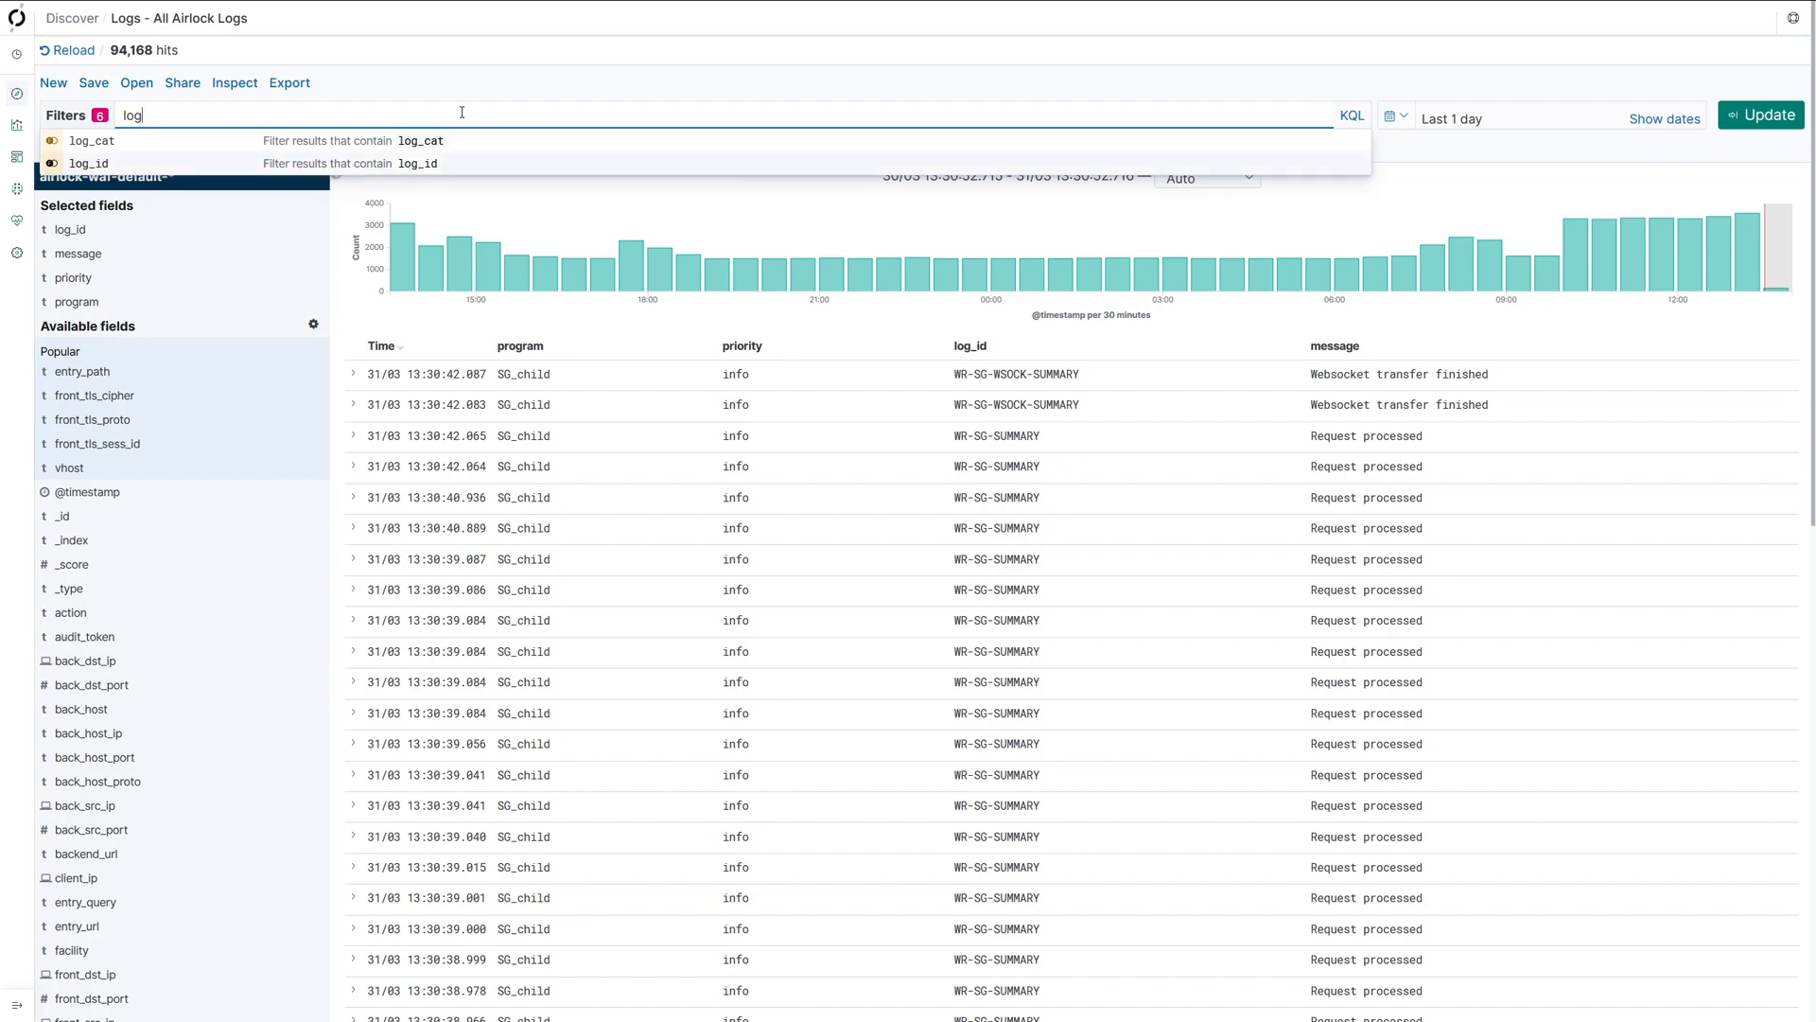
pyautogui.press('Return')
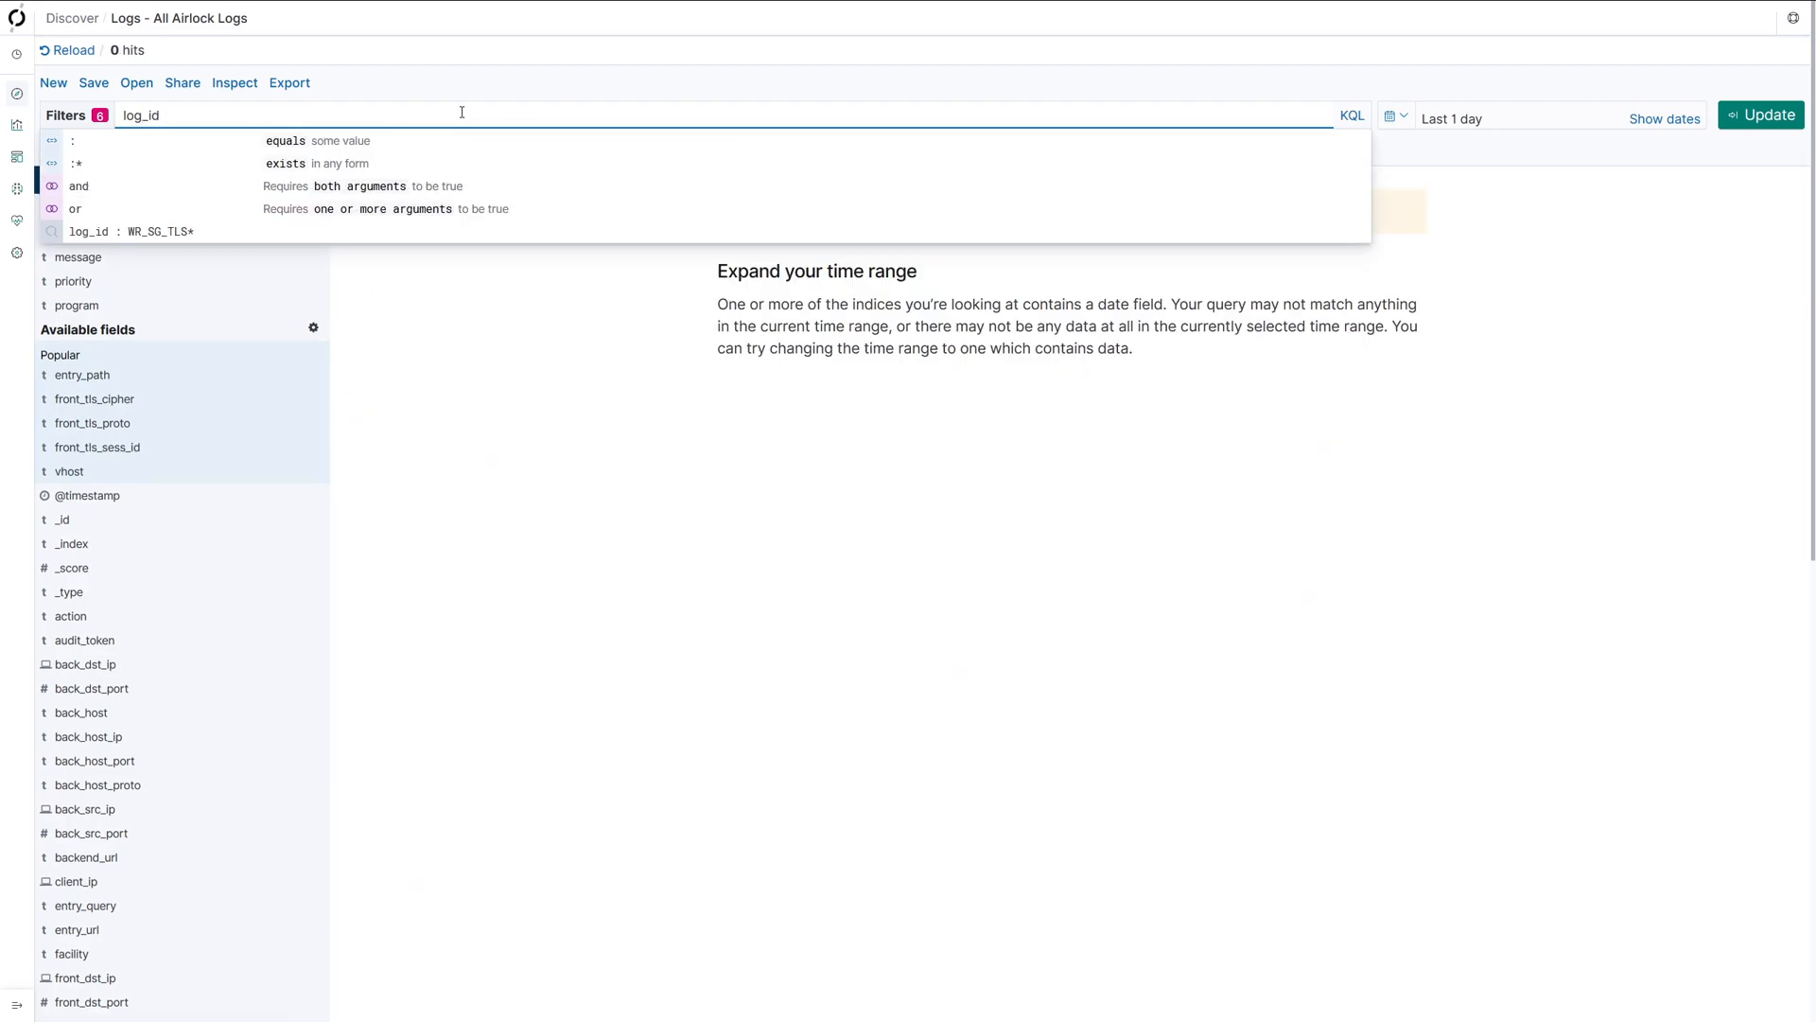
pyautogui.press('Down')
pyautogui.press('Return')
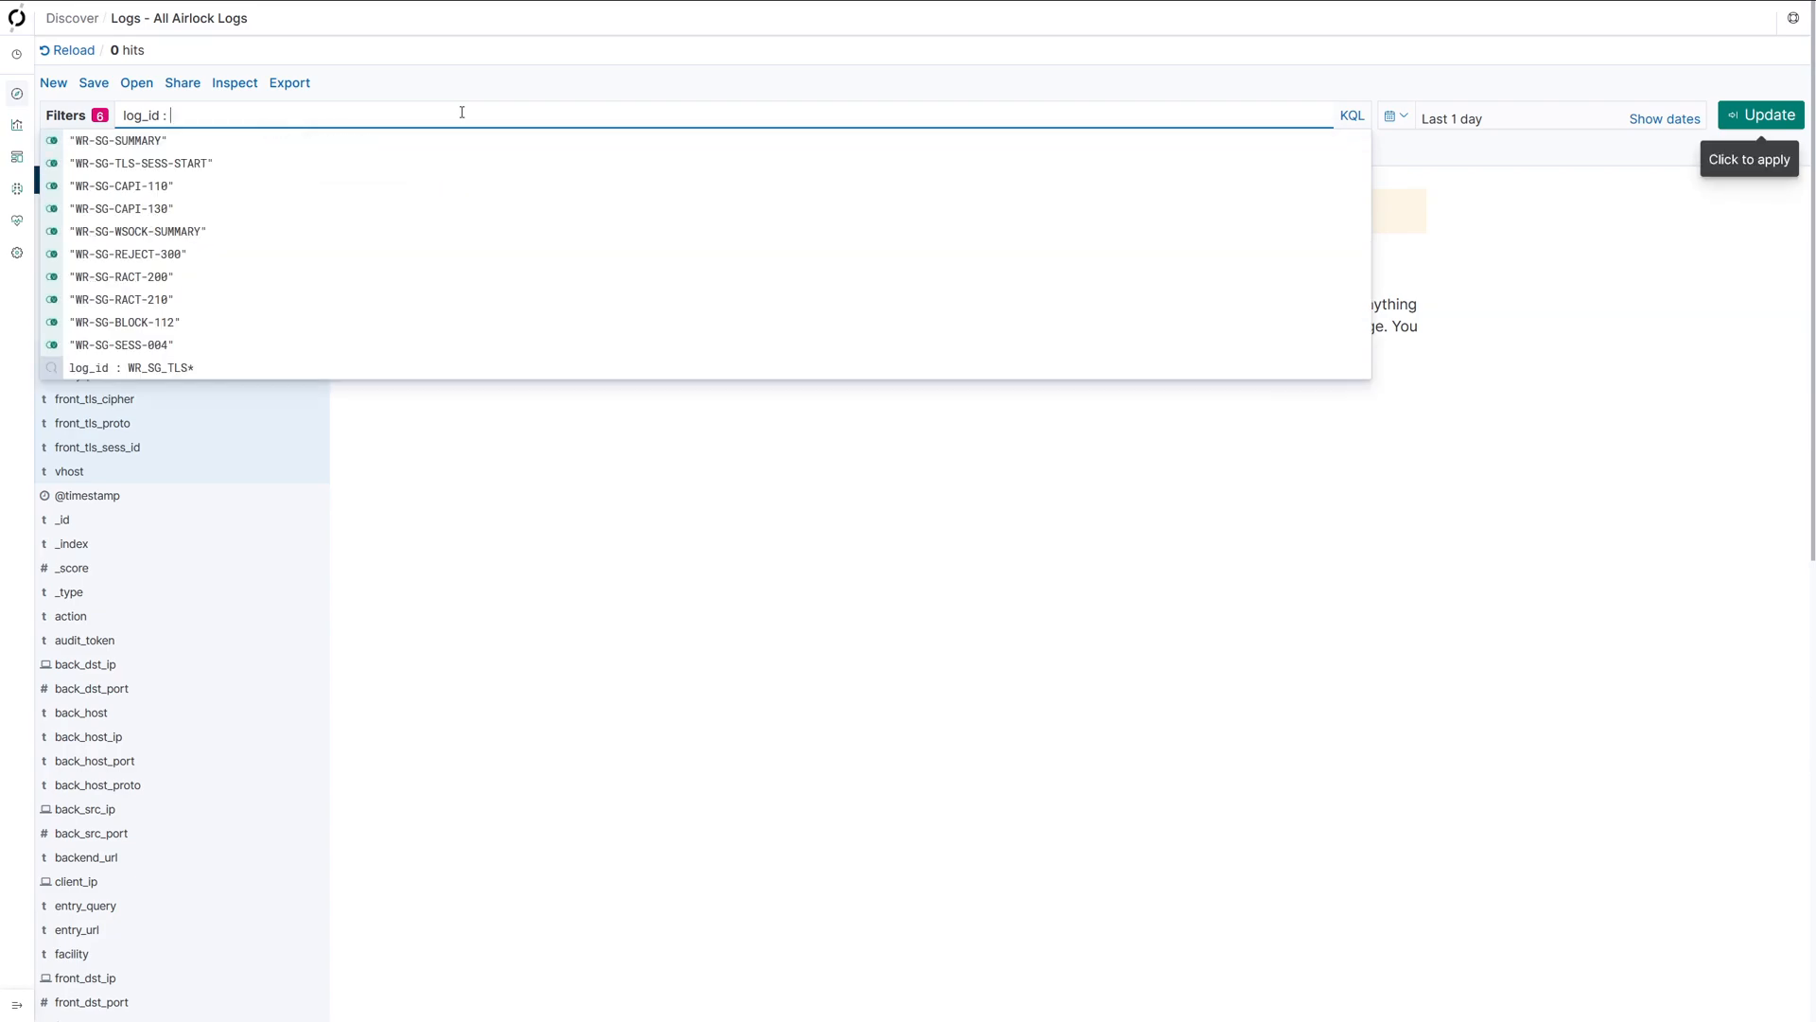
pyautogui.press('Down')
pyautogui.press('Down')
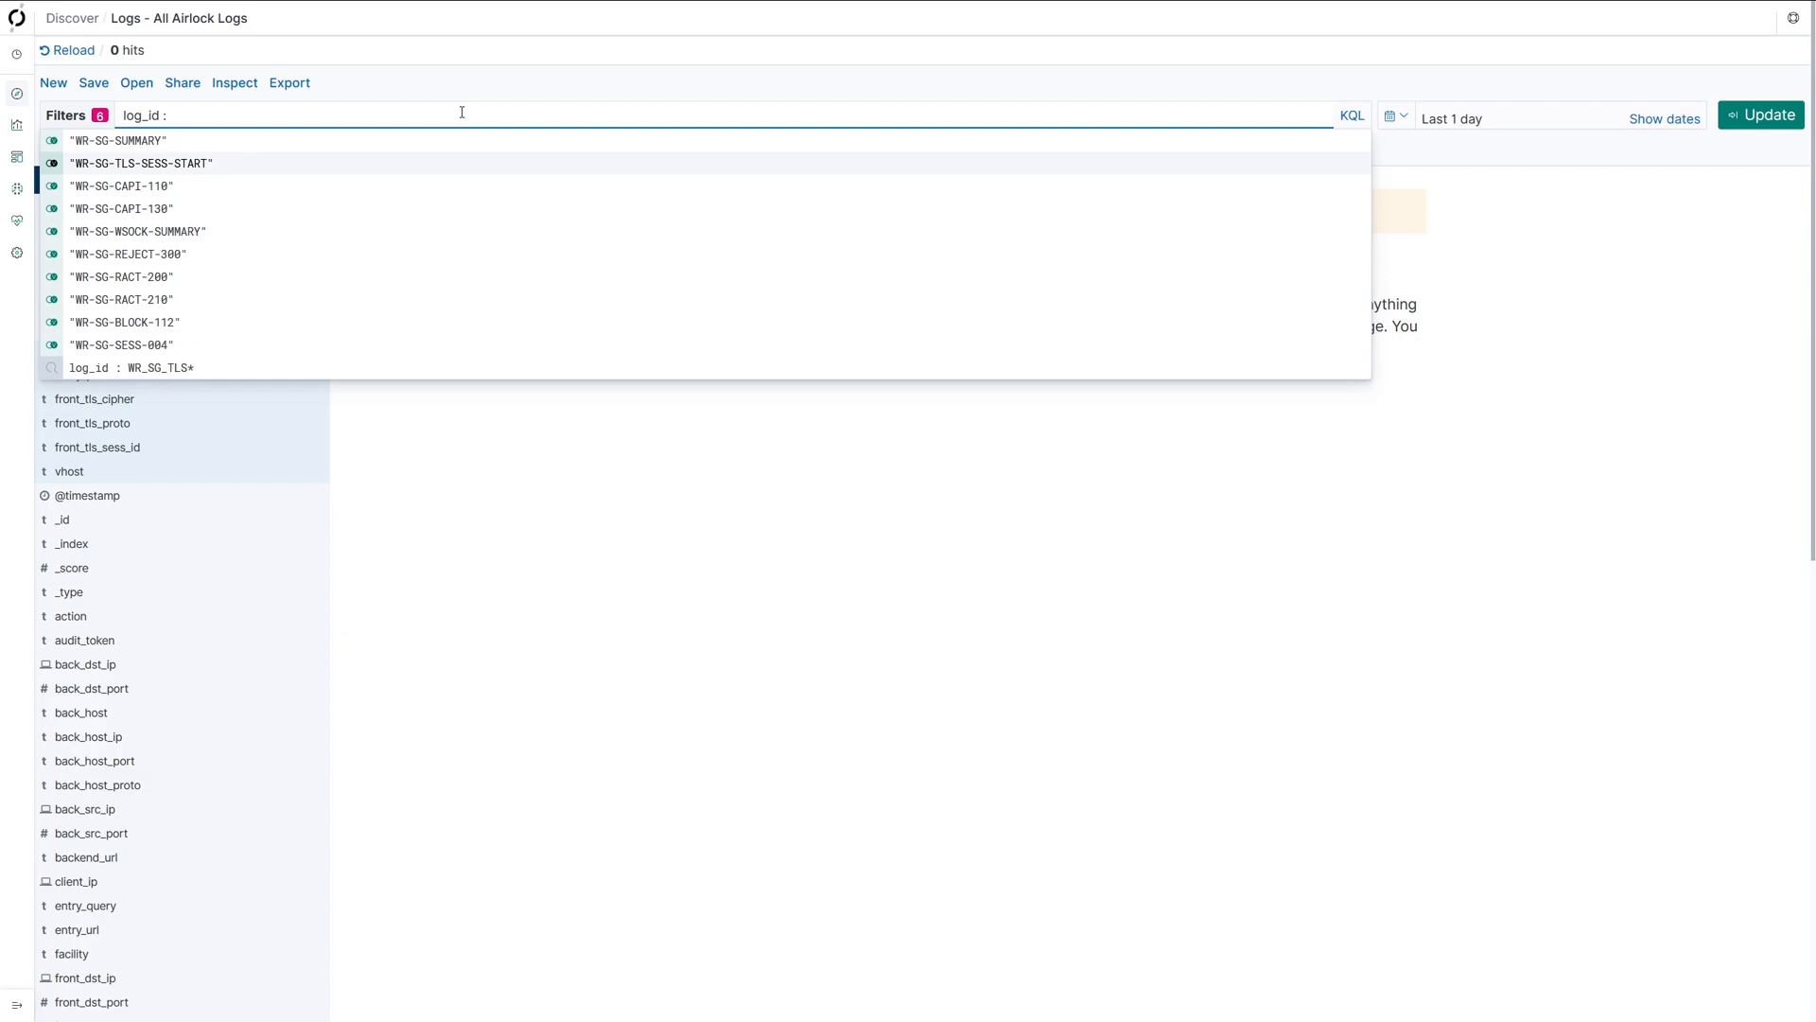
pyautogui.press('Return')
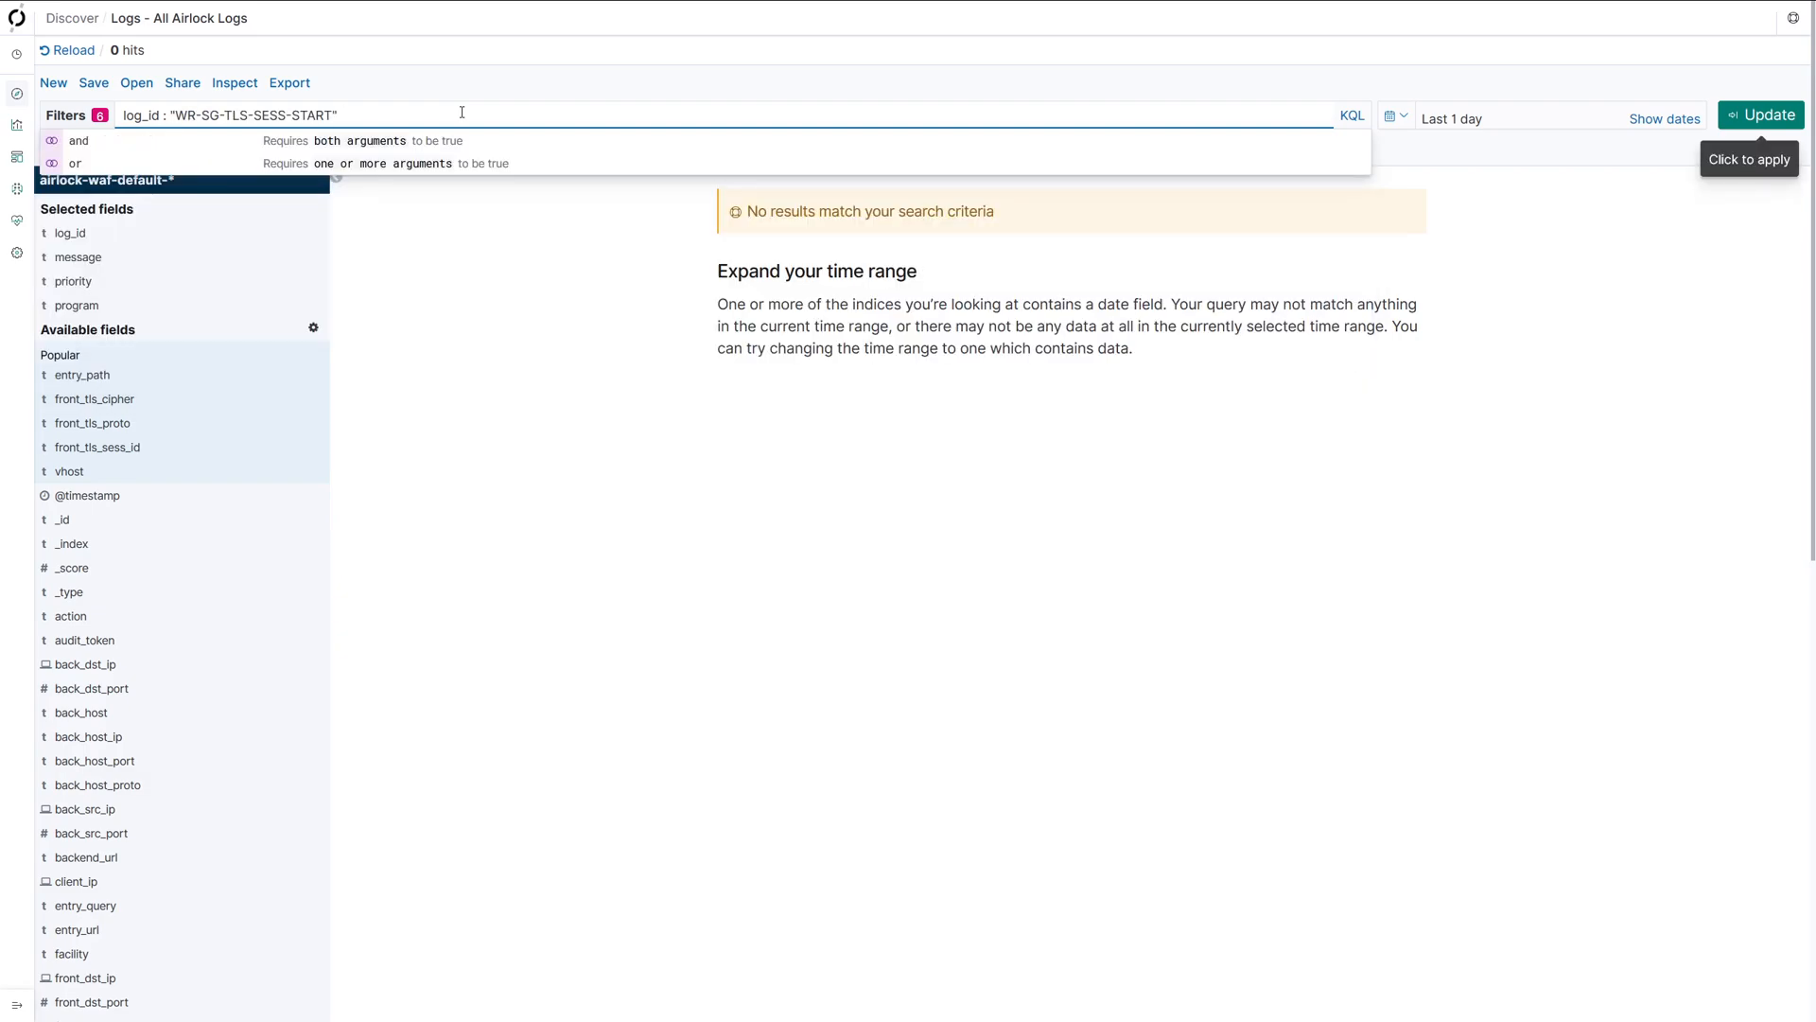
pyautogui.press('Return')
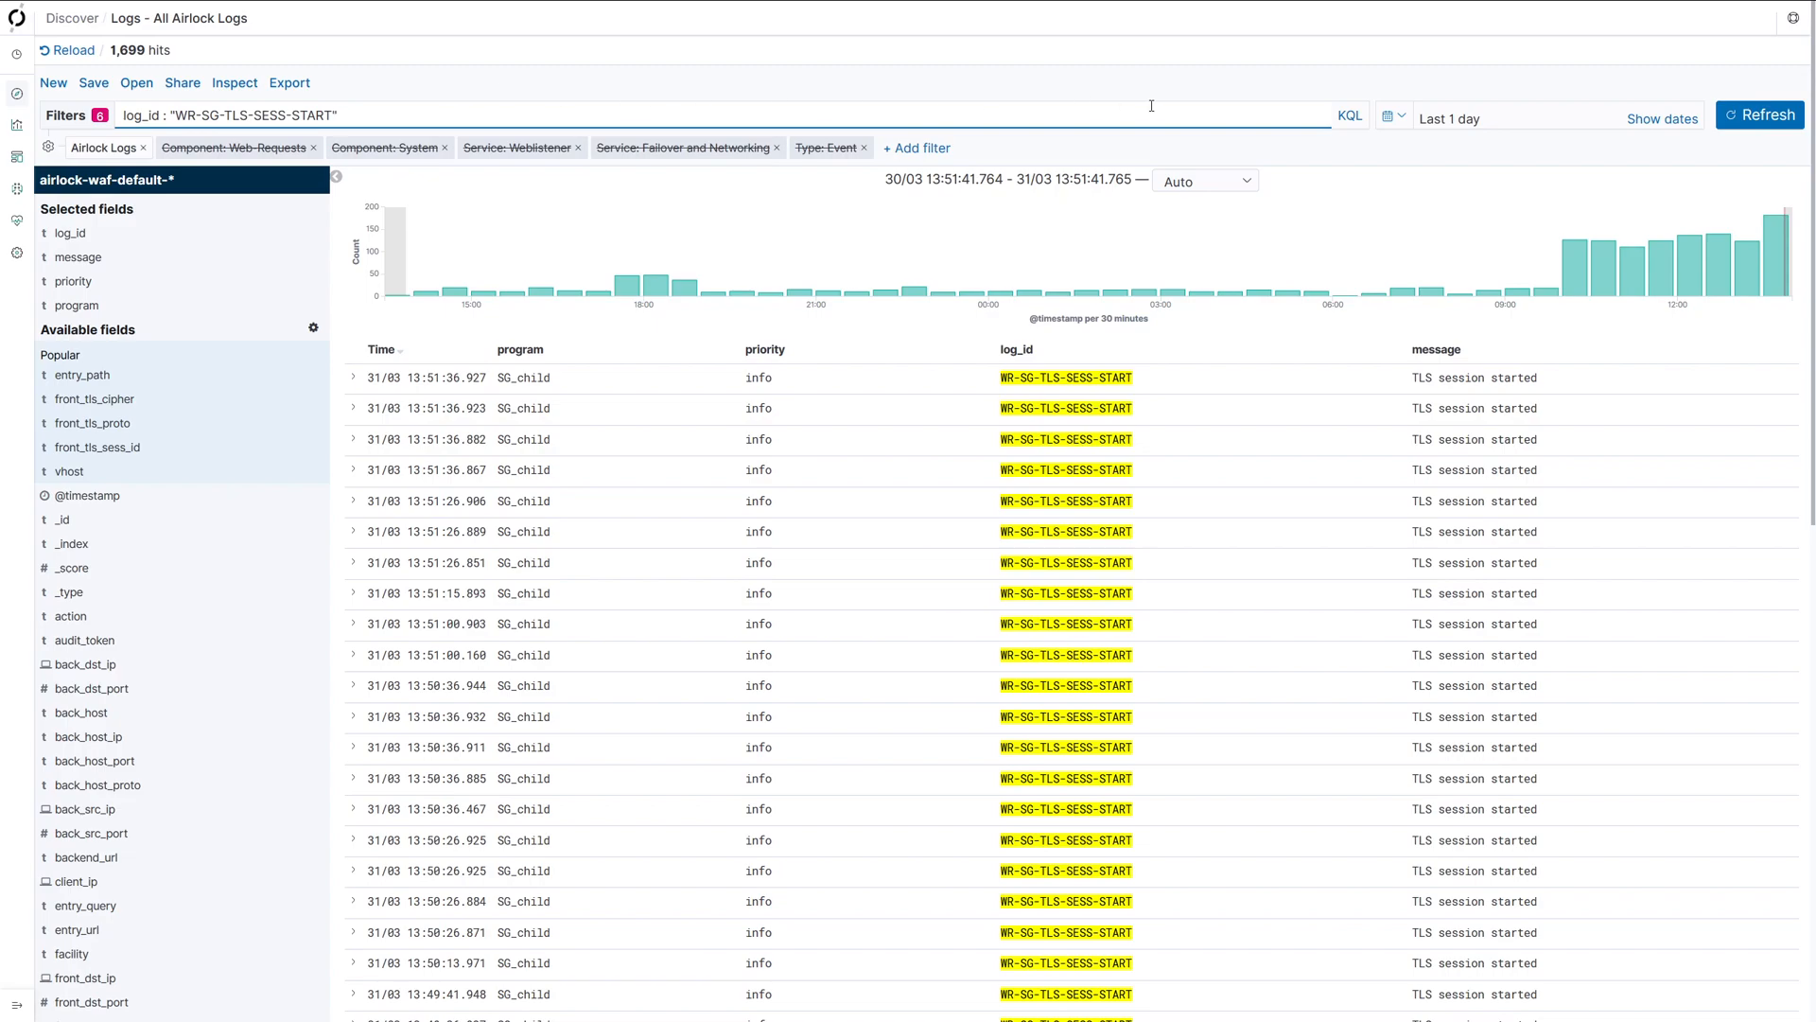
# Set the time range to Last 7 days and refresh the log results
pyautogui.click(1456, 126)
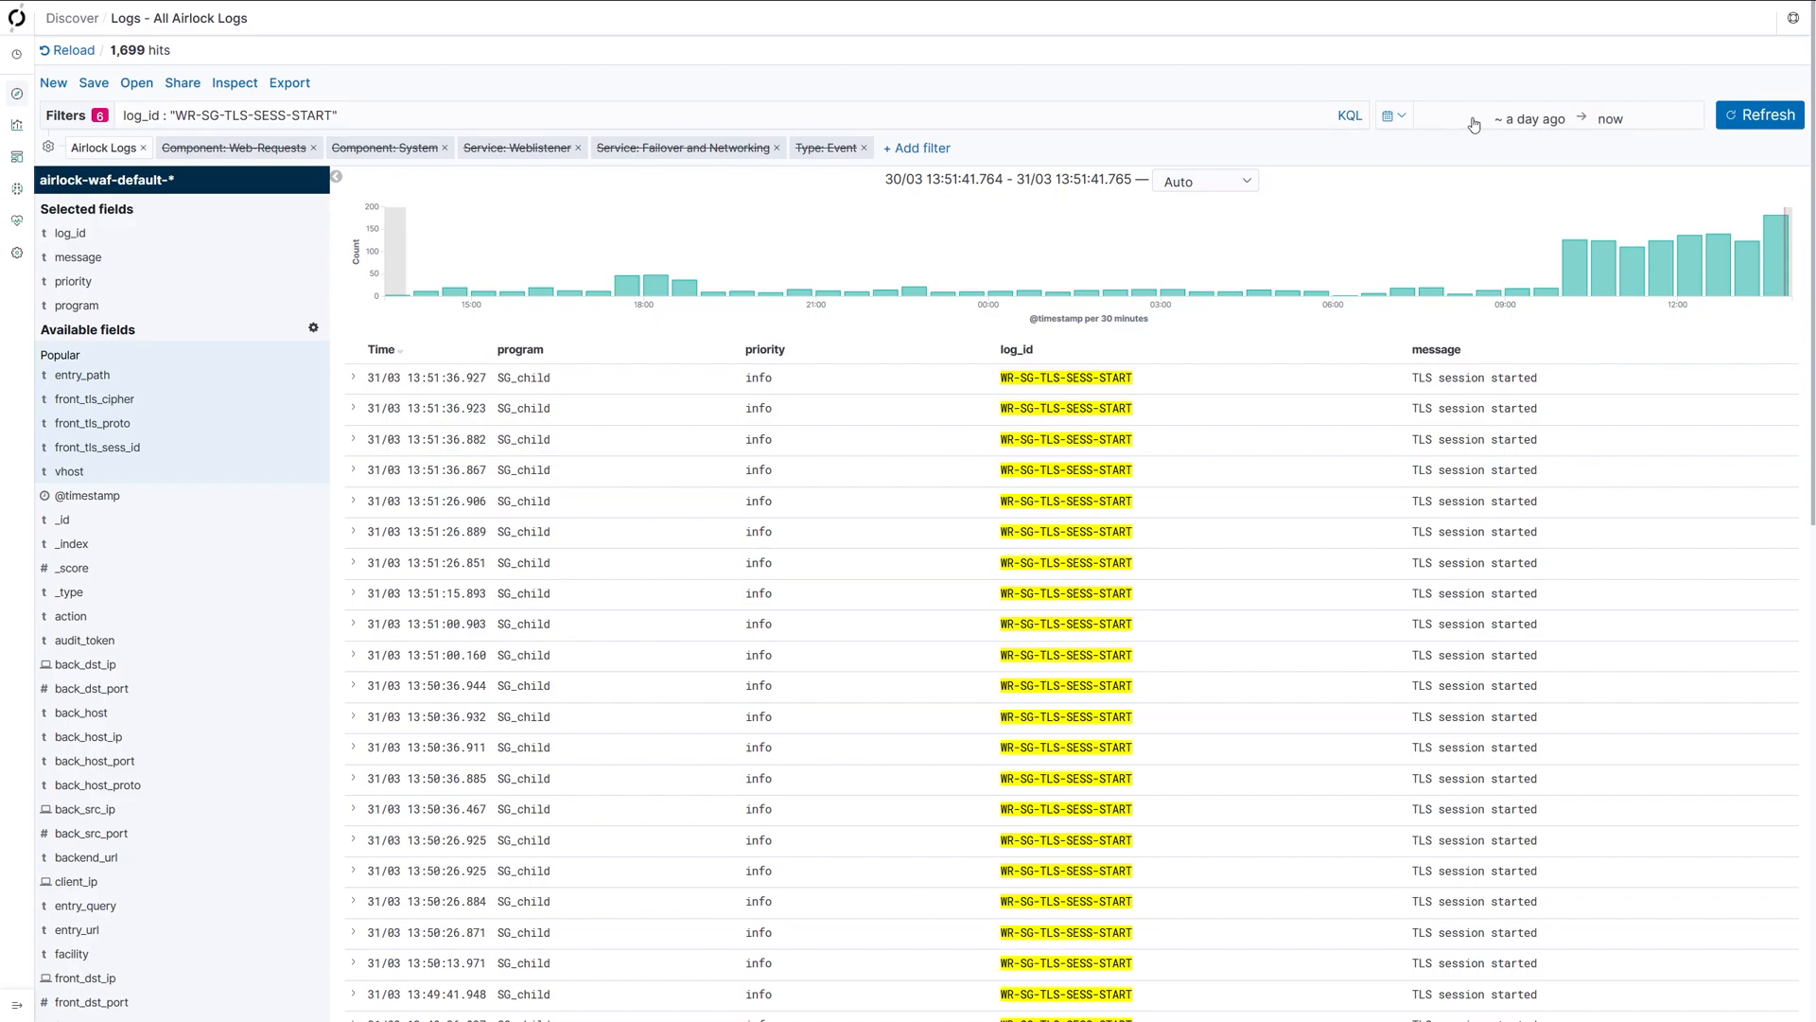
pyautogui.click(1405, 119)
pyautogui.scroll(-1, 1464, 255)
pyautogui.click(1454, 312)
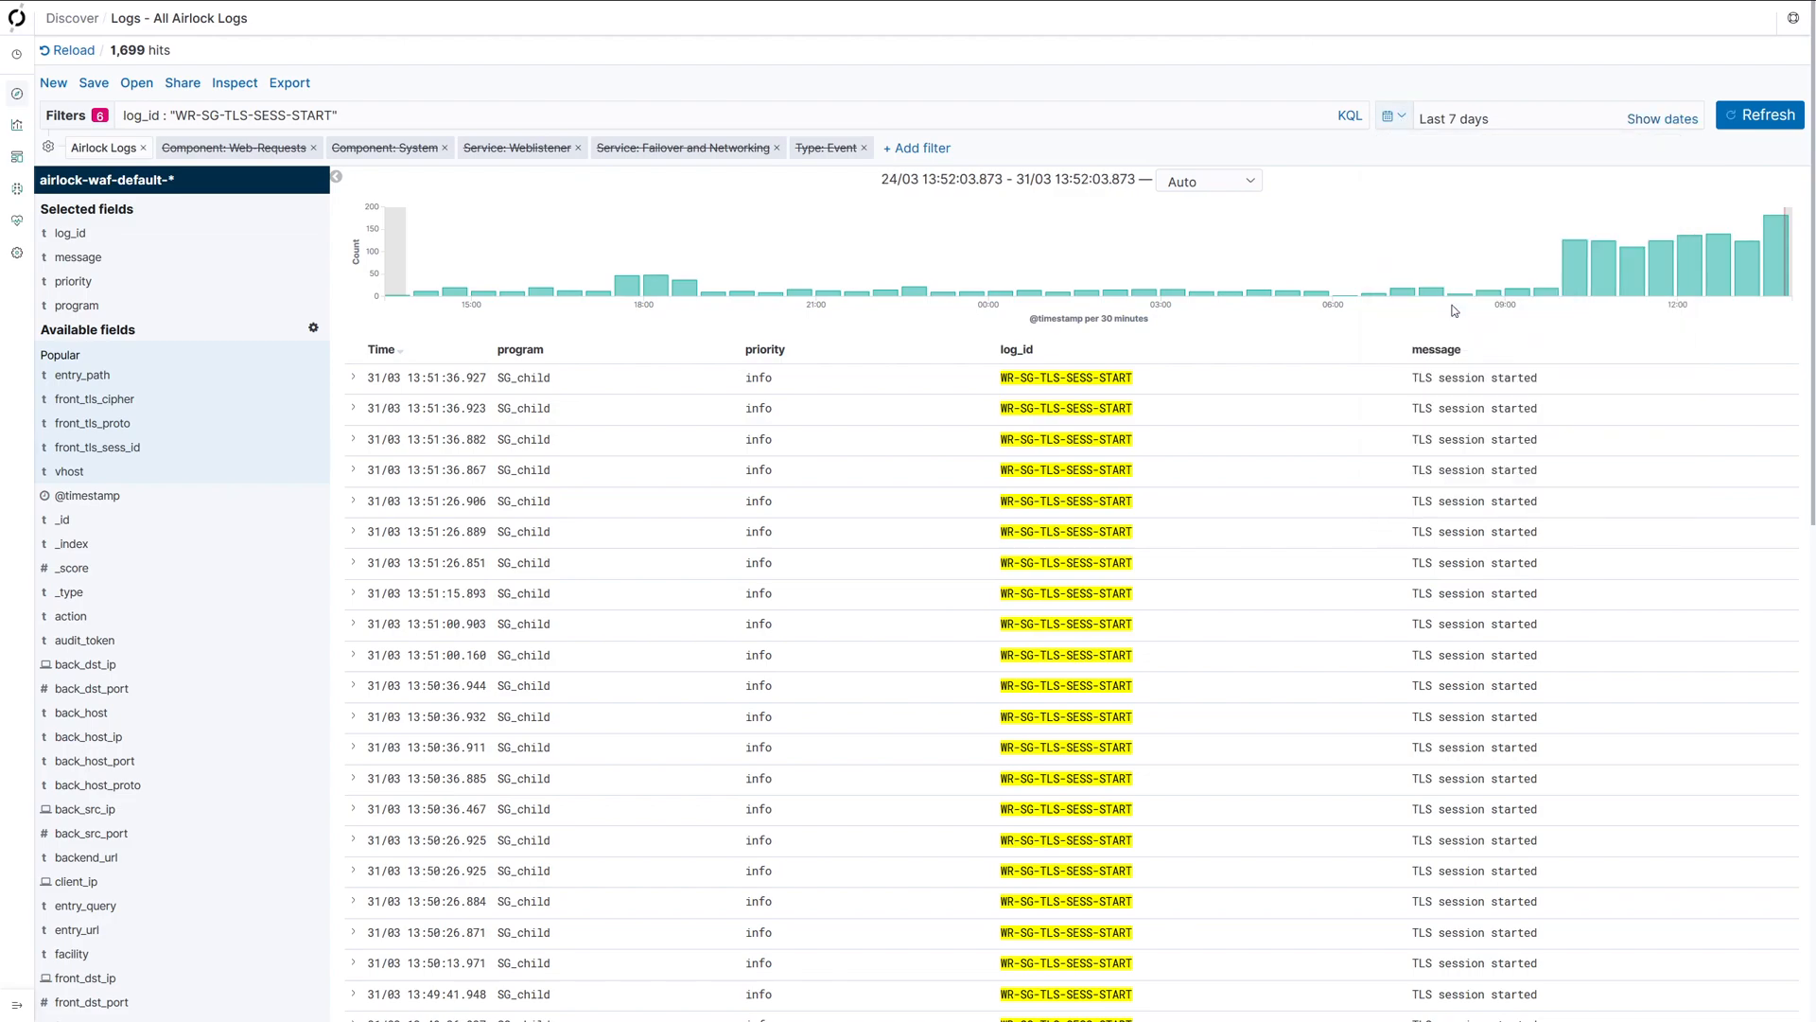
pyautogui.click(1764, 124)
pyautogui.click(1764, 125)
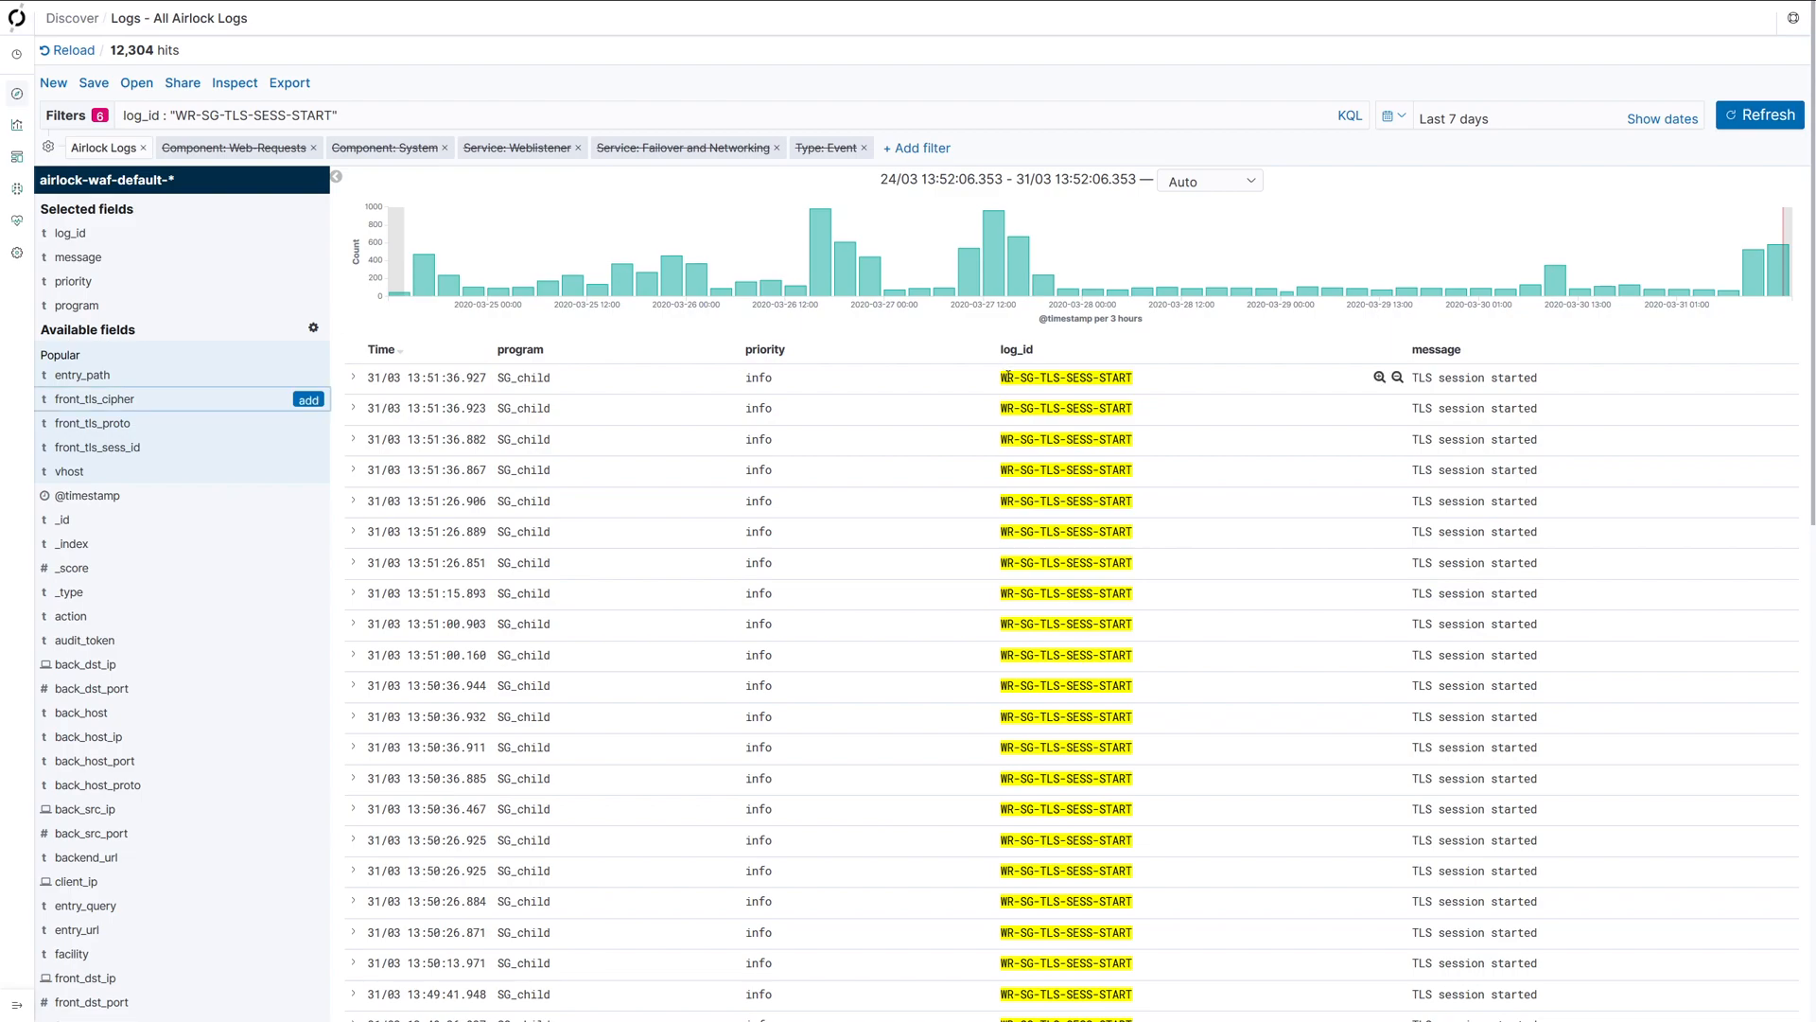
# Add the fields front_tls_cipher, front_tls_proto and front_tls_sess_id as columns of the log table
pyautogui.click(308, 399)
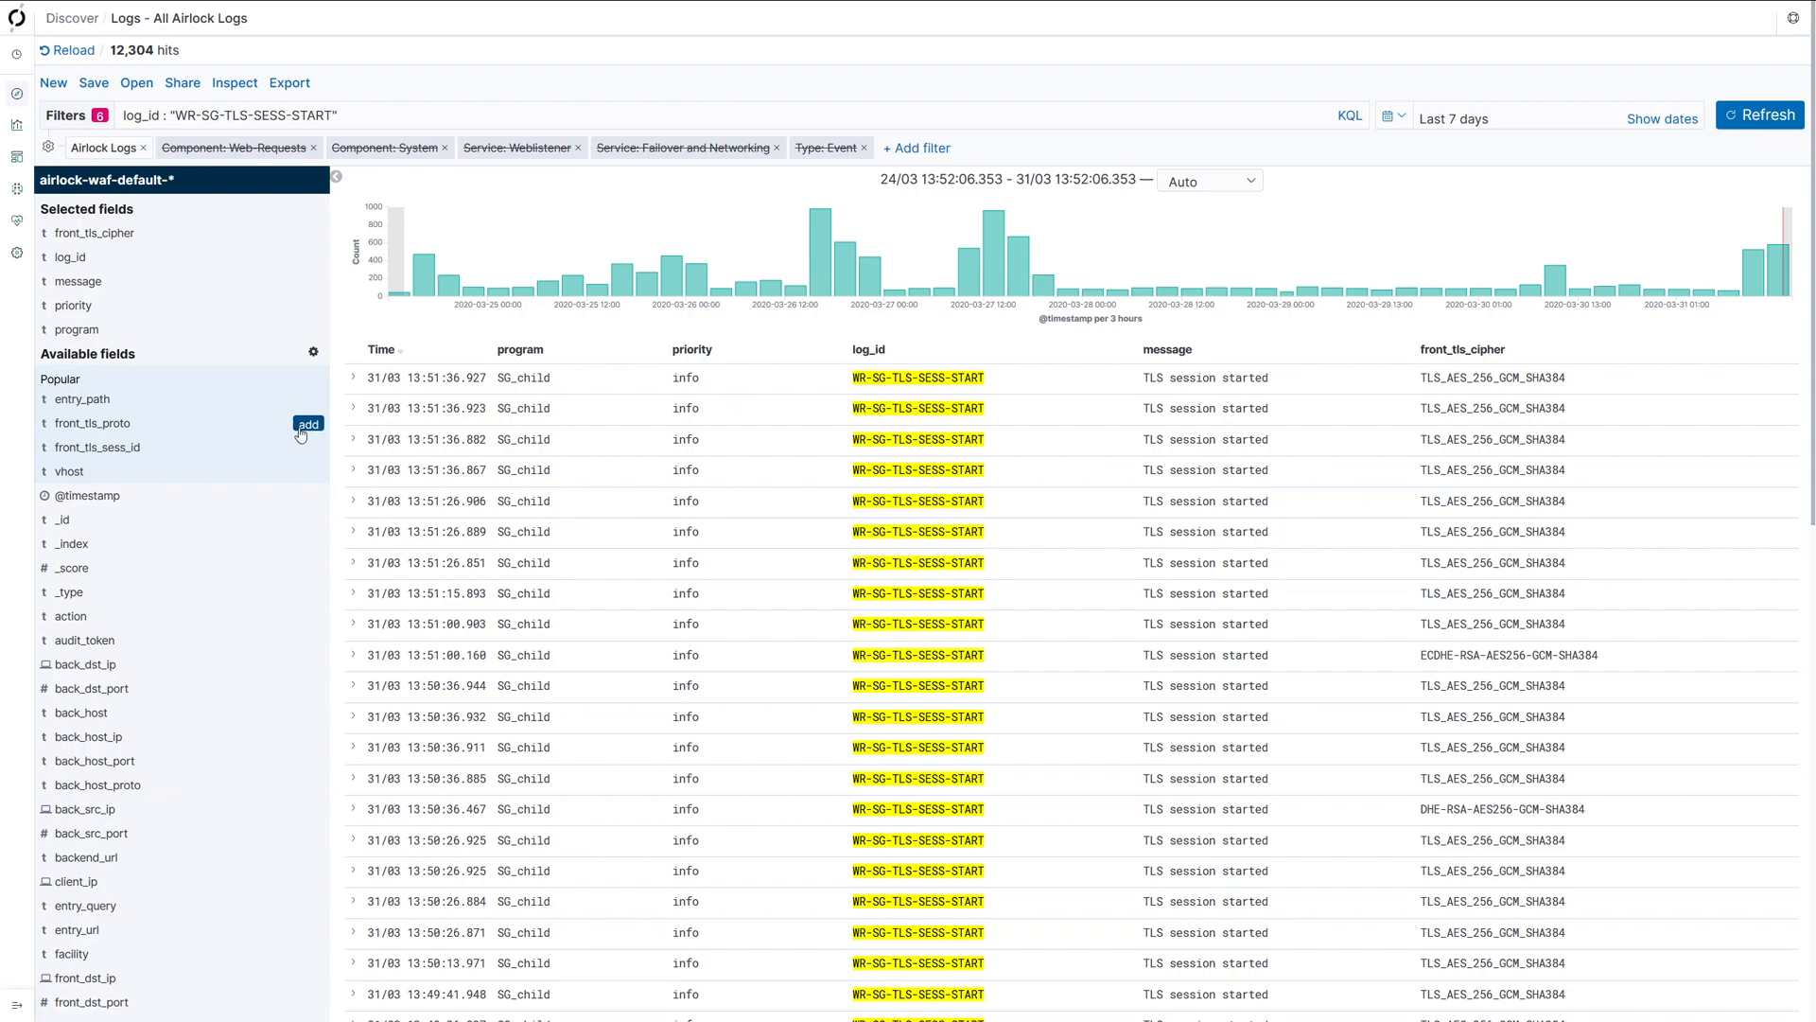
pyautogui.click(307, 425)
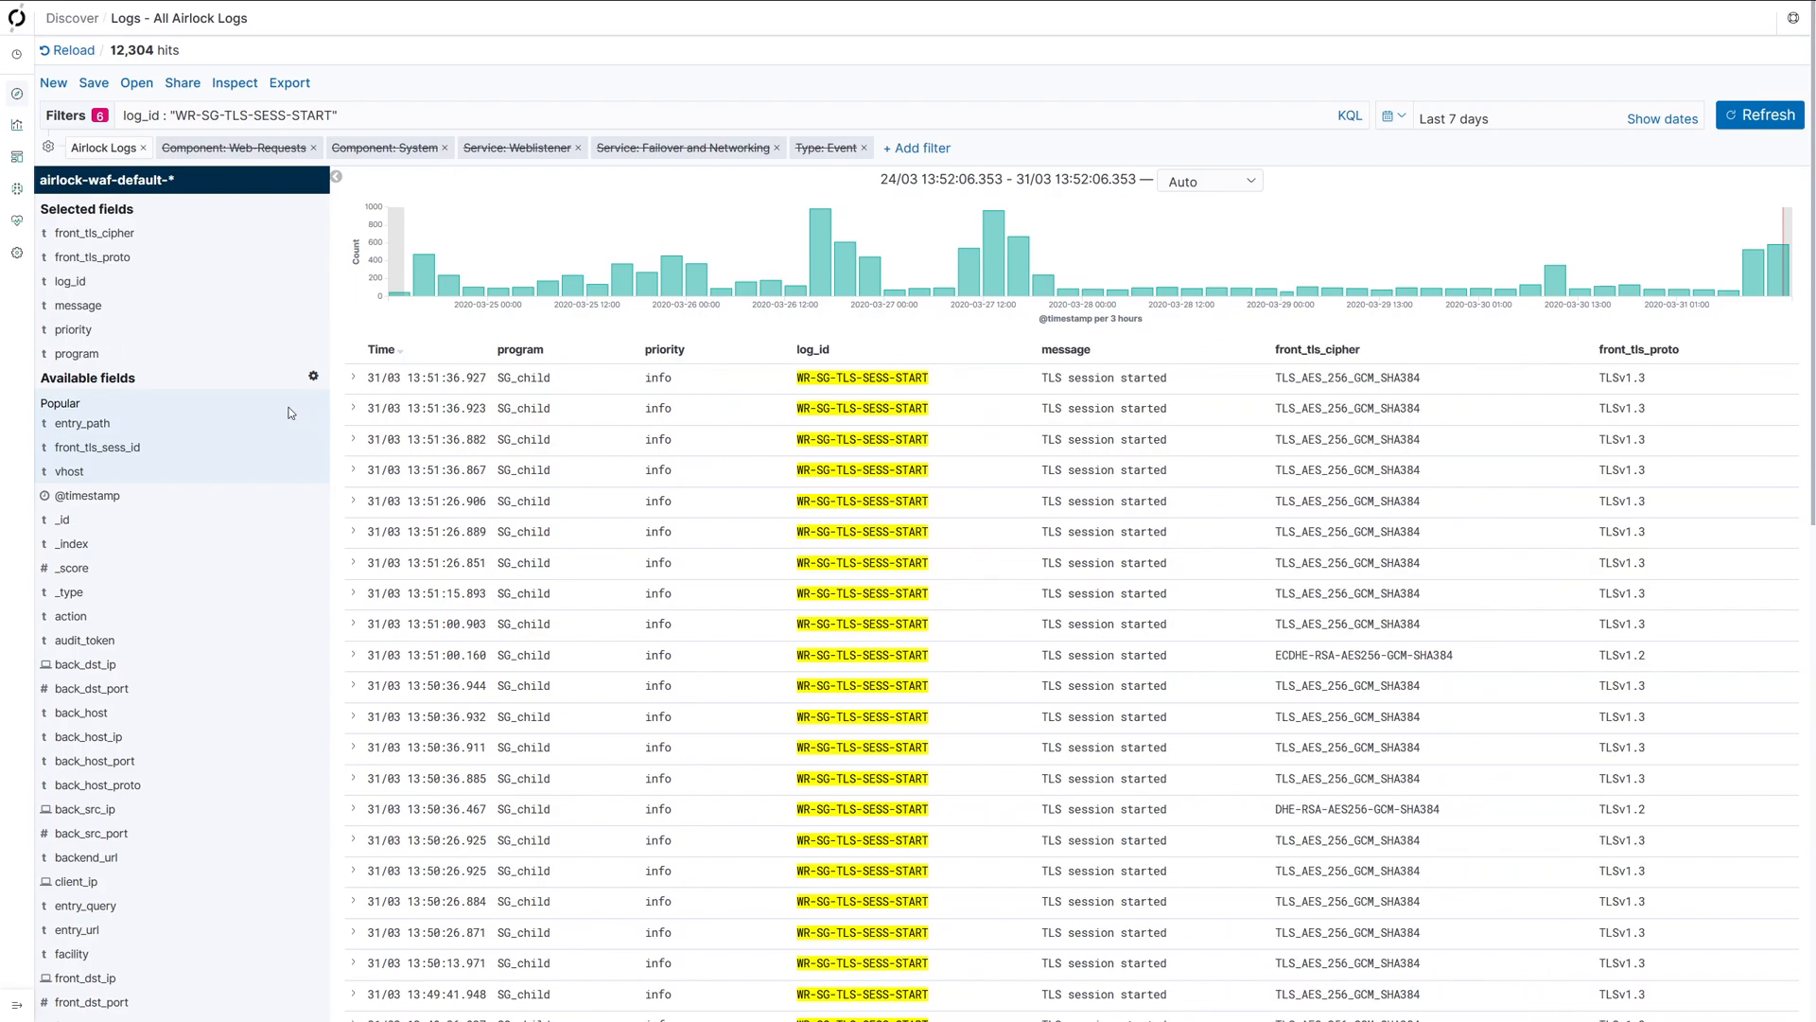
pyautogui.moveTo(301, 448)
pyautogui.click(301, 450)
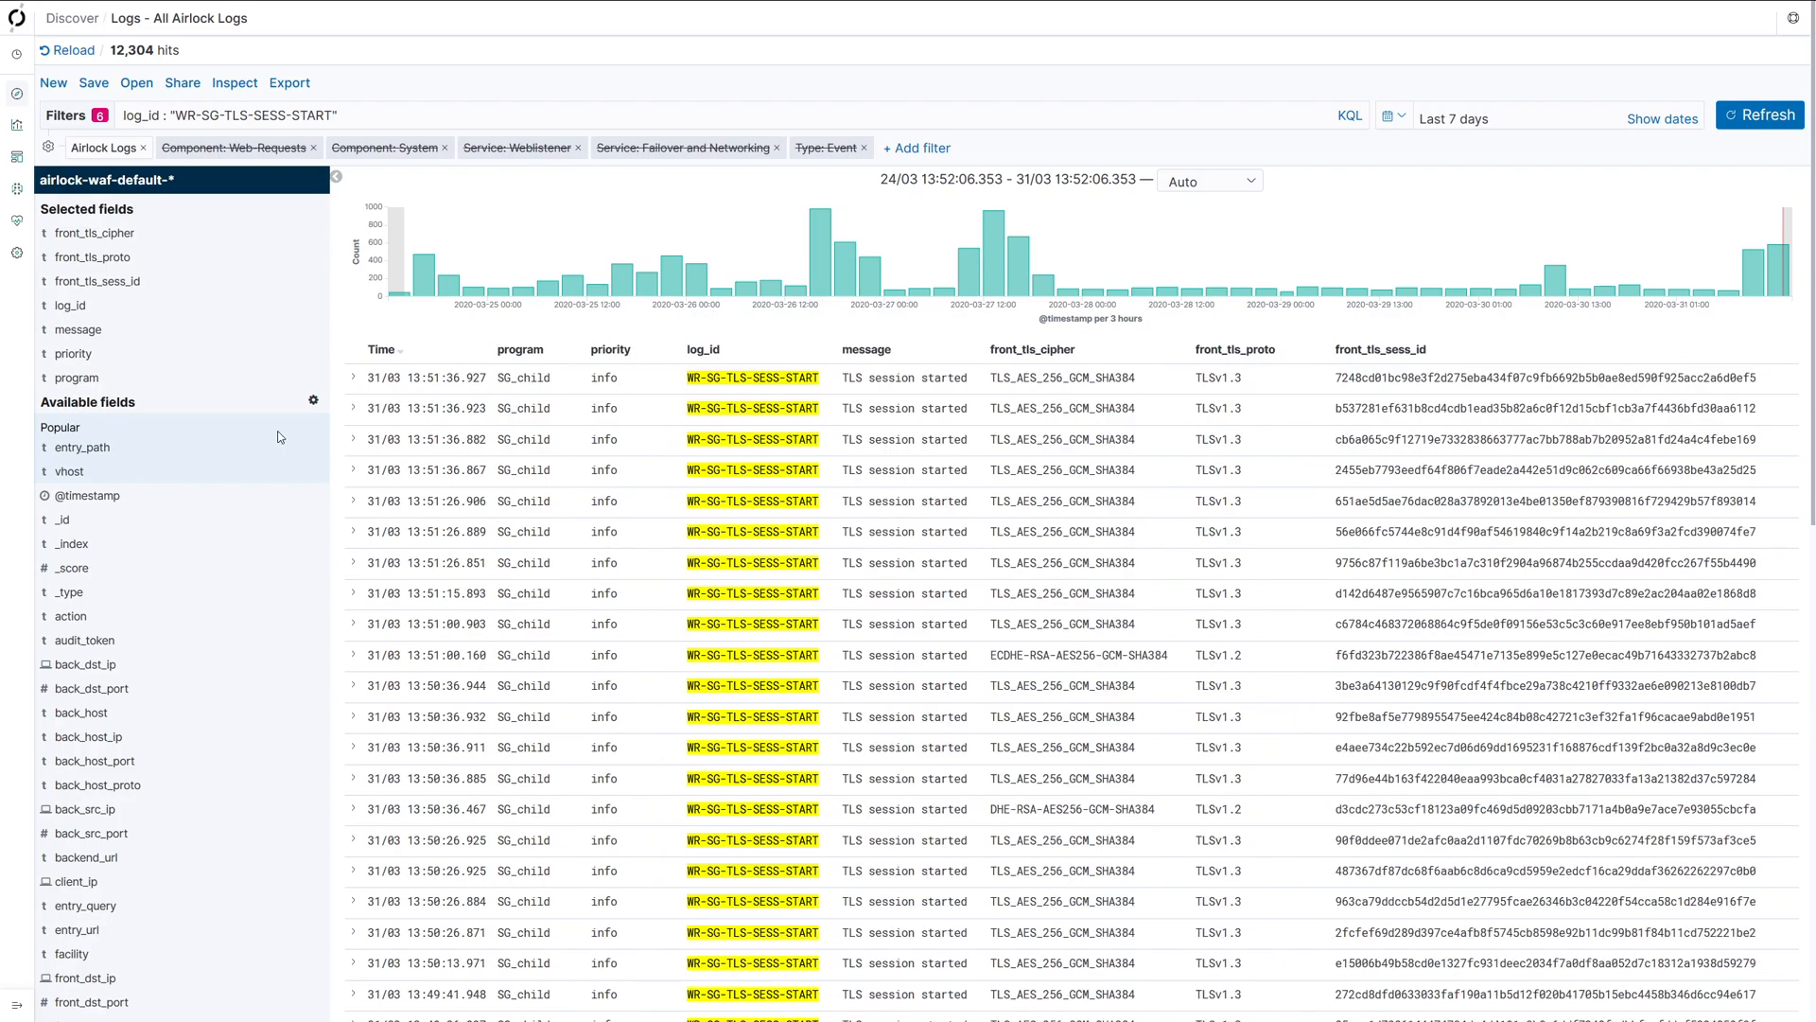
# Examine the top values of the selected fields front_tls_cipher and front_tls_proto
pyautogui.moveTo(277, 448)
pyautogui.click(160, 239)
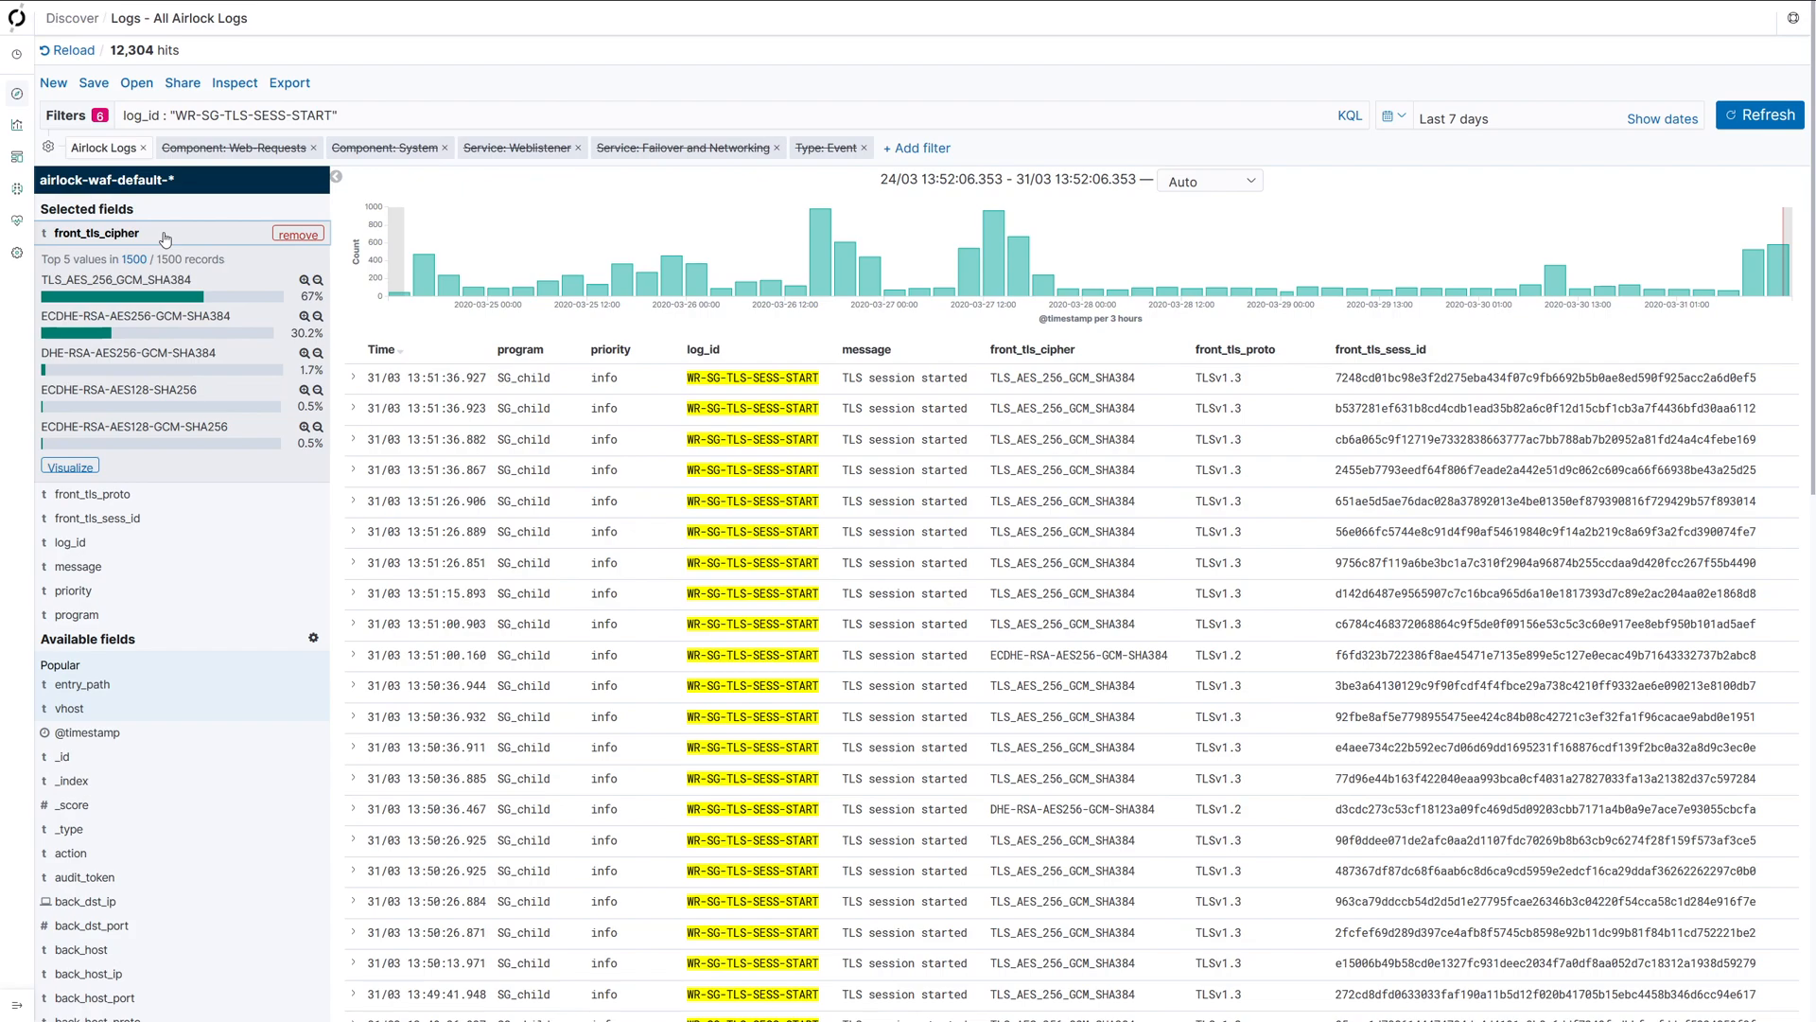
pyautogui.click(137, 484)
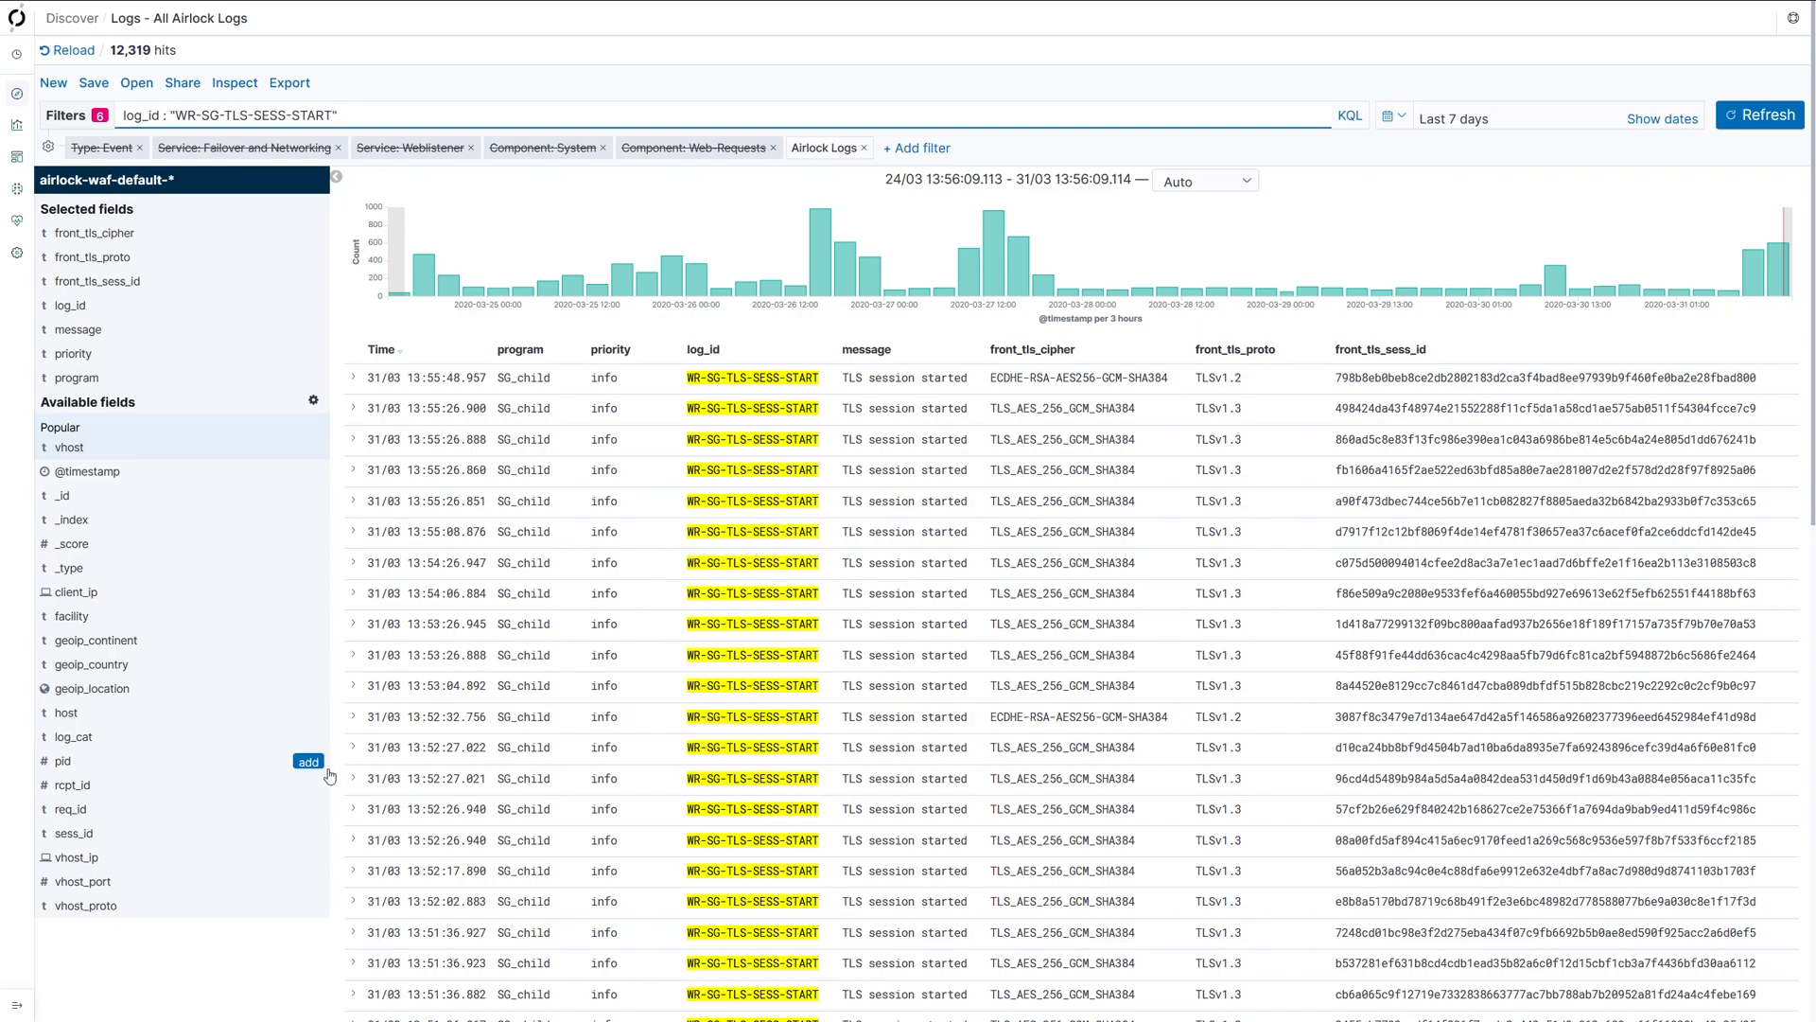
# Create a new Pie visualization using airlock-waf-default-* as its source
pyautogui.click(17, 1008)
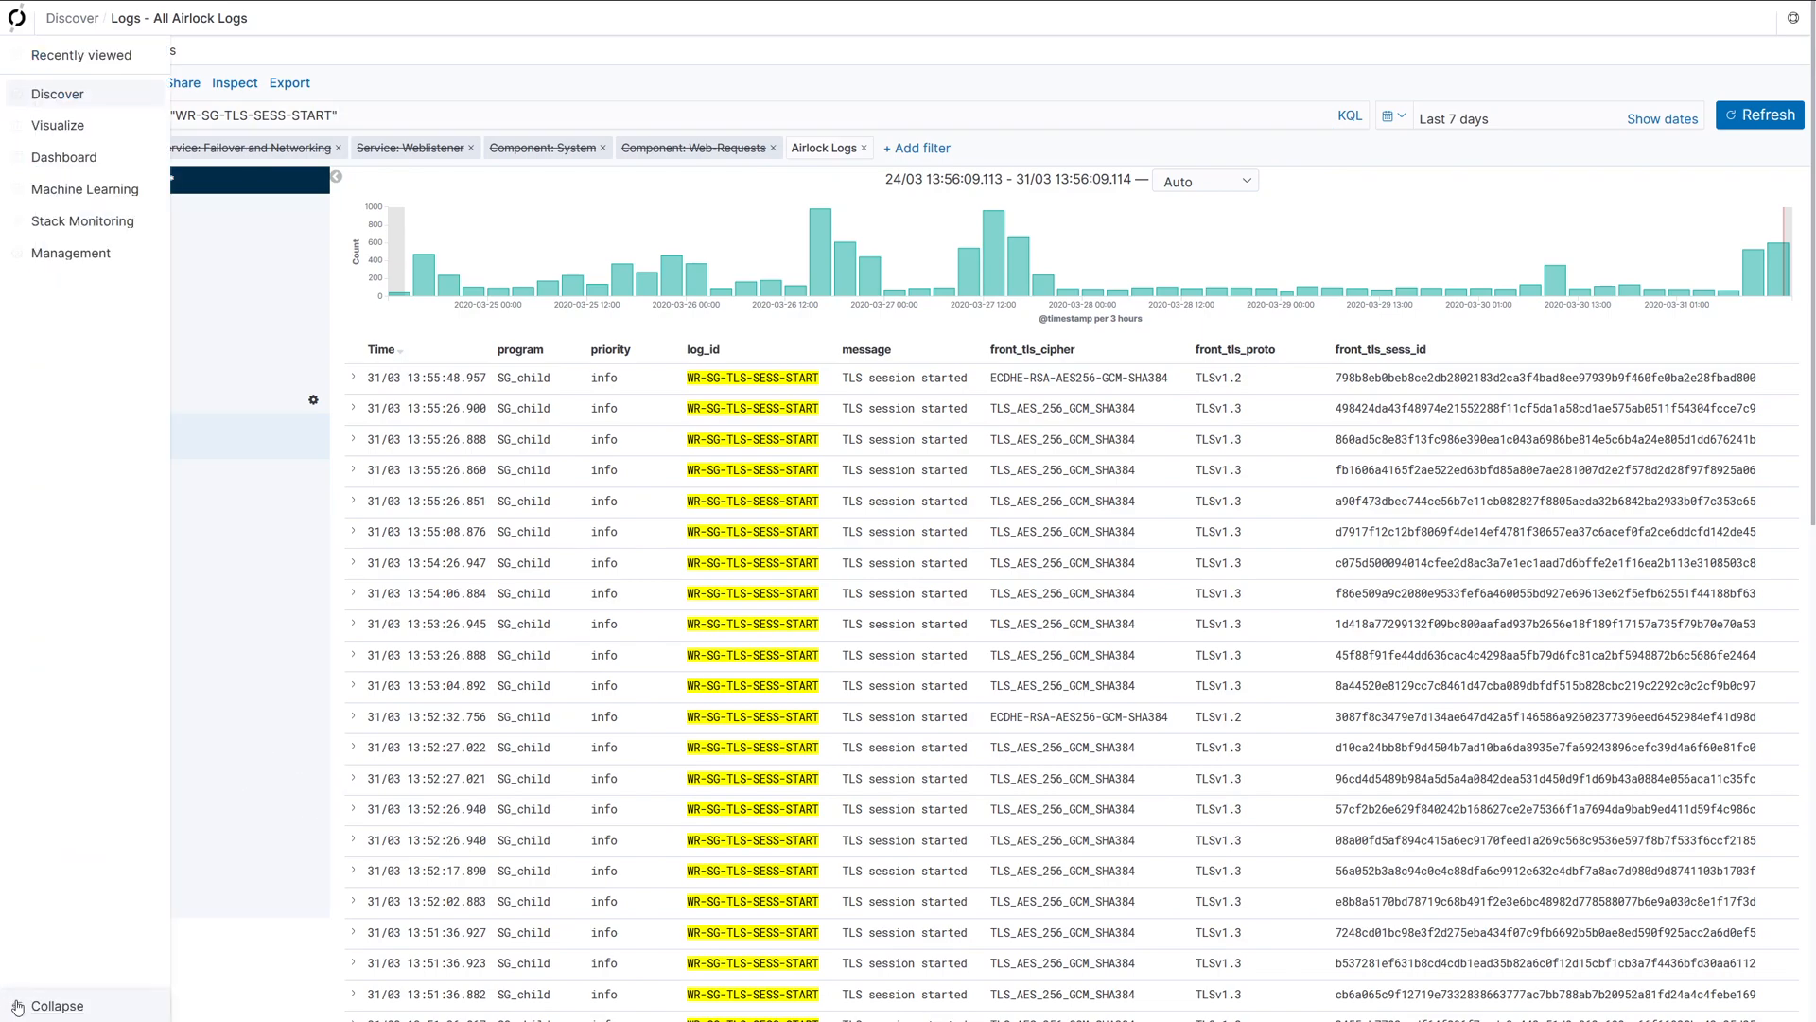
pyautogui.click(49, 134)
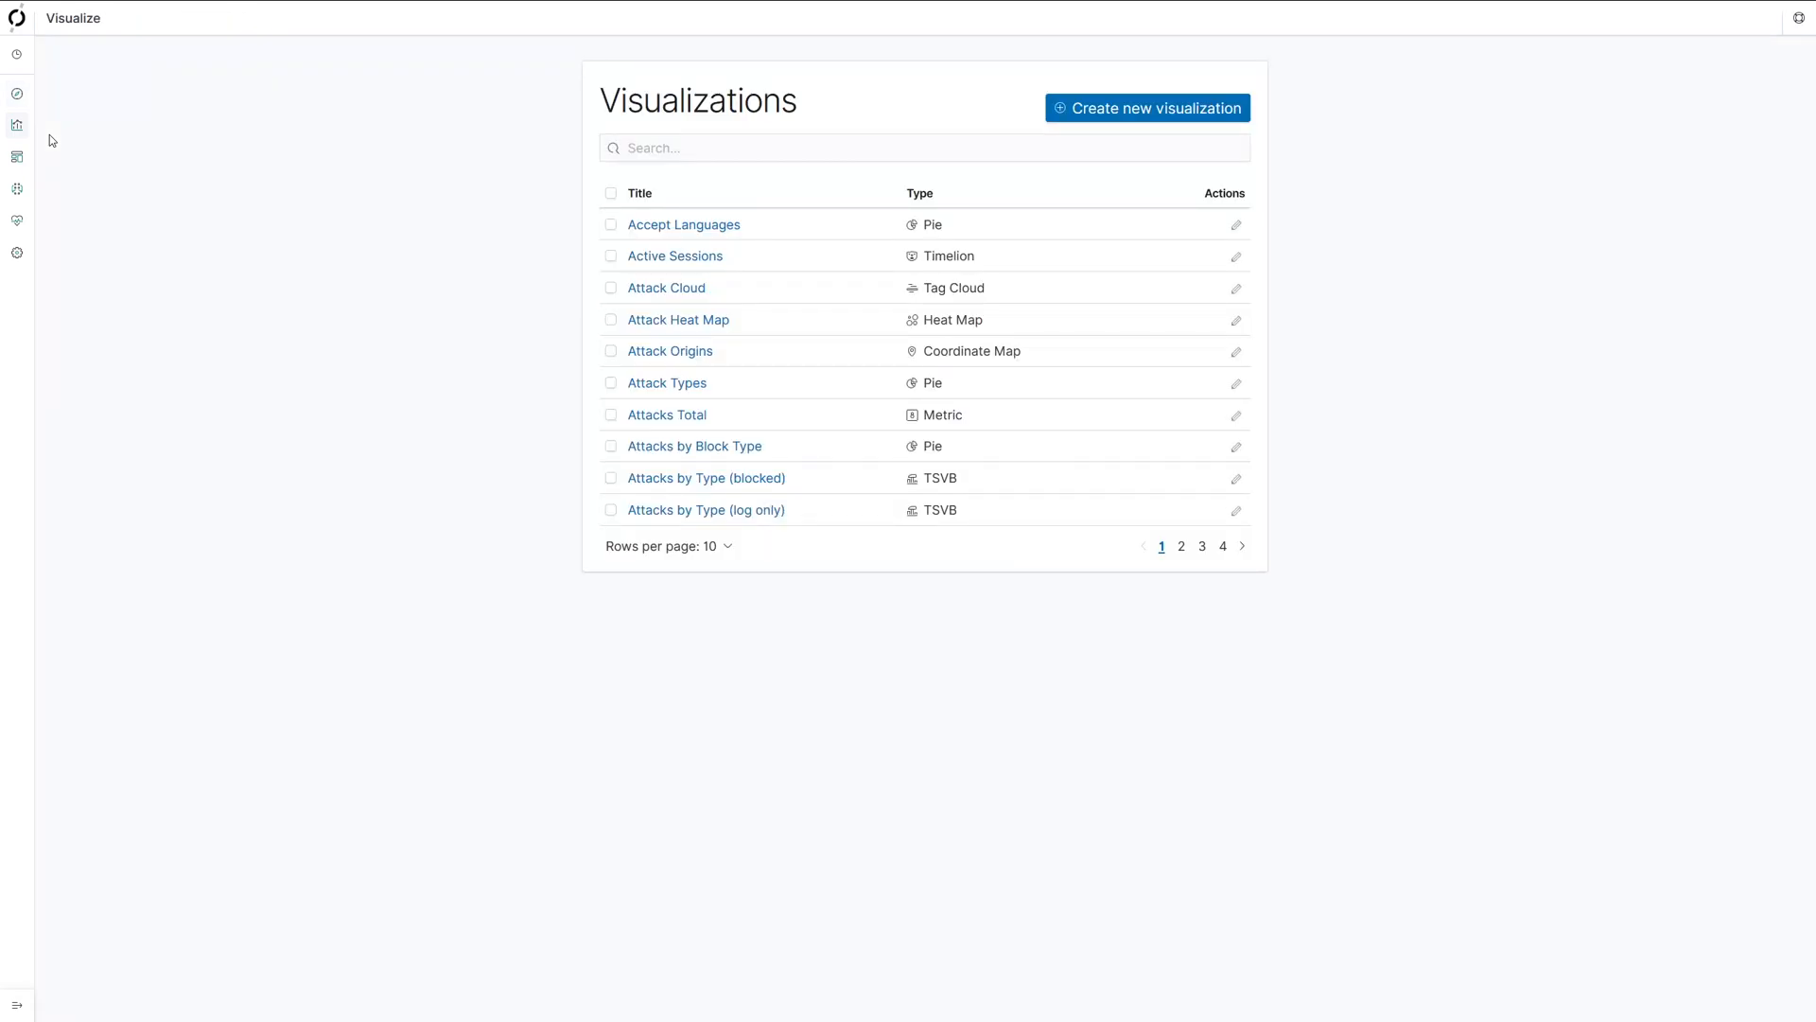
pyautogui.click(1095, 108)
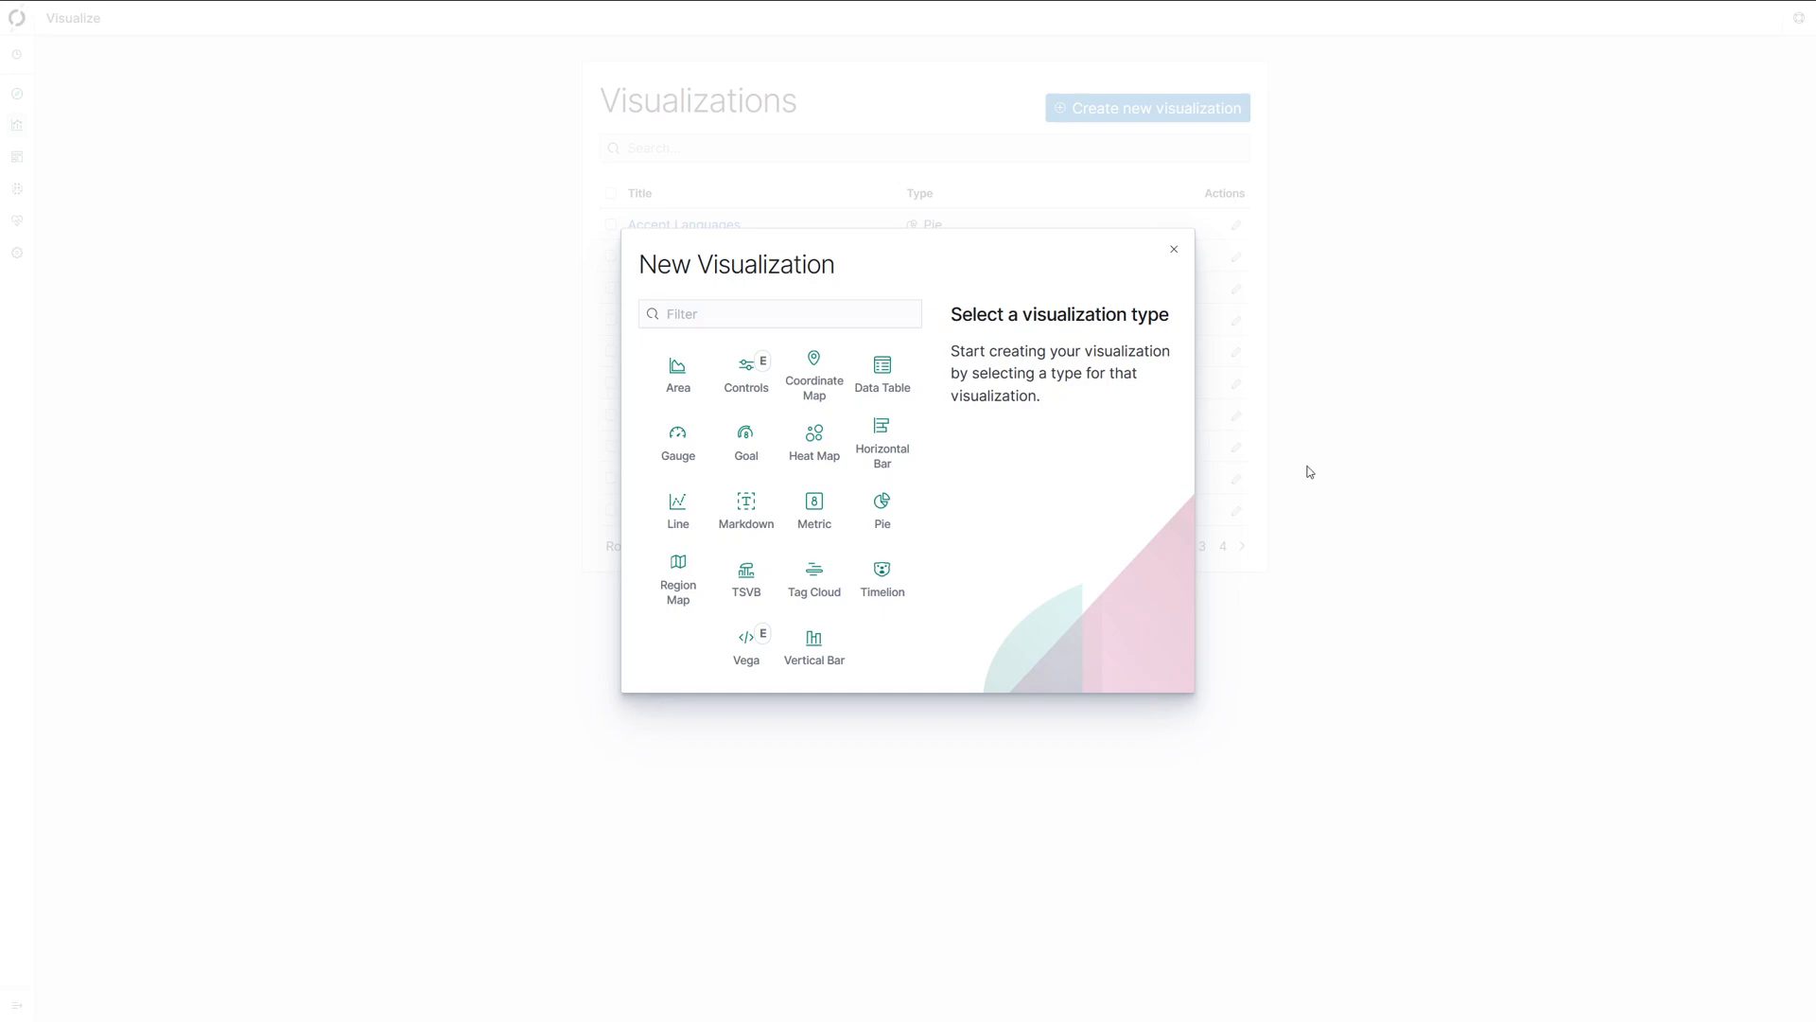
pyautogui.click(894, 516)
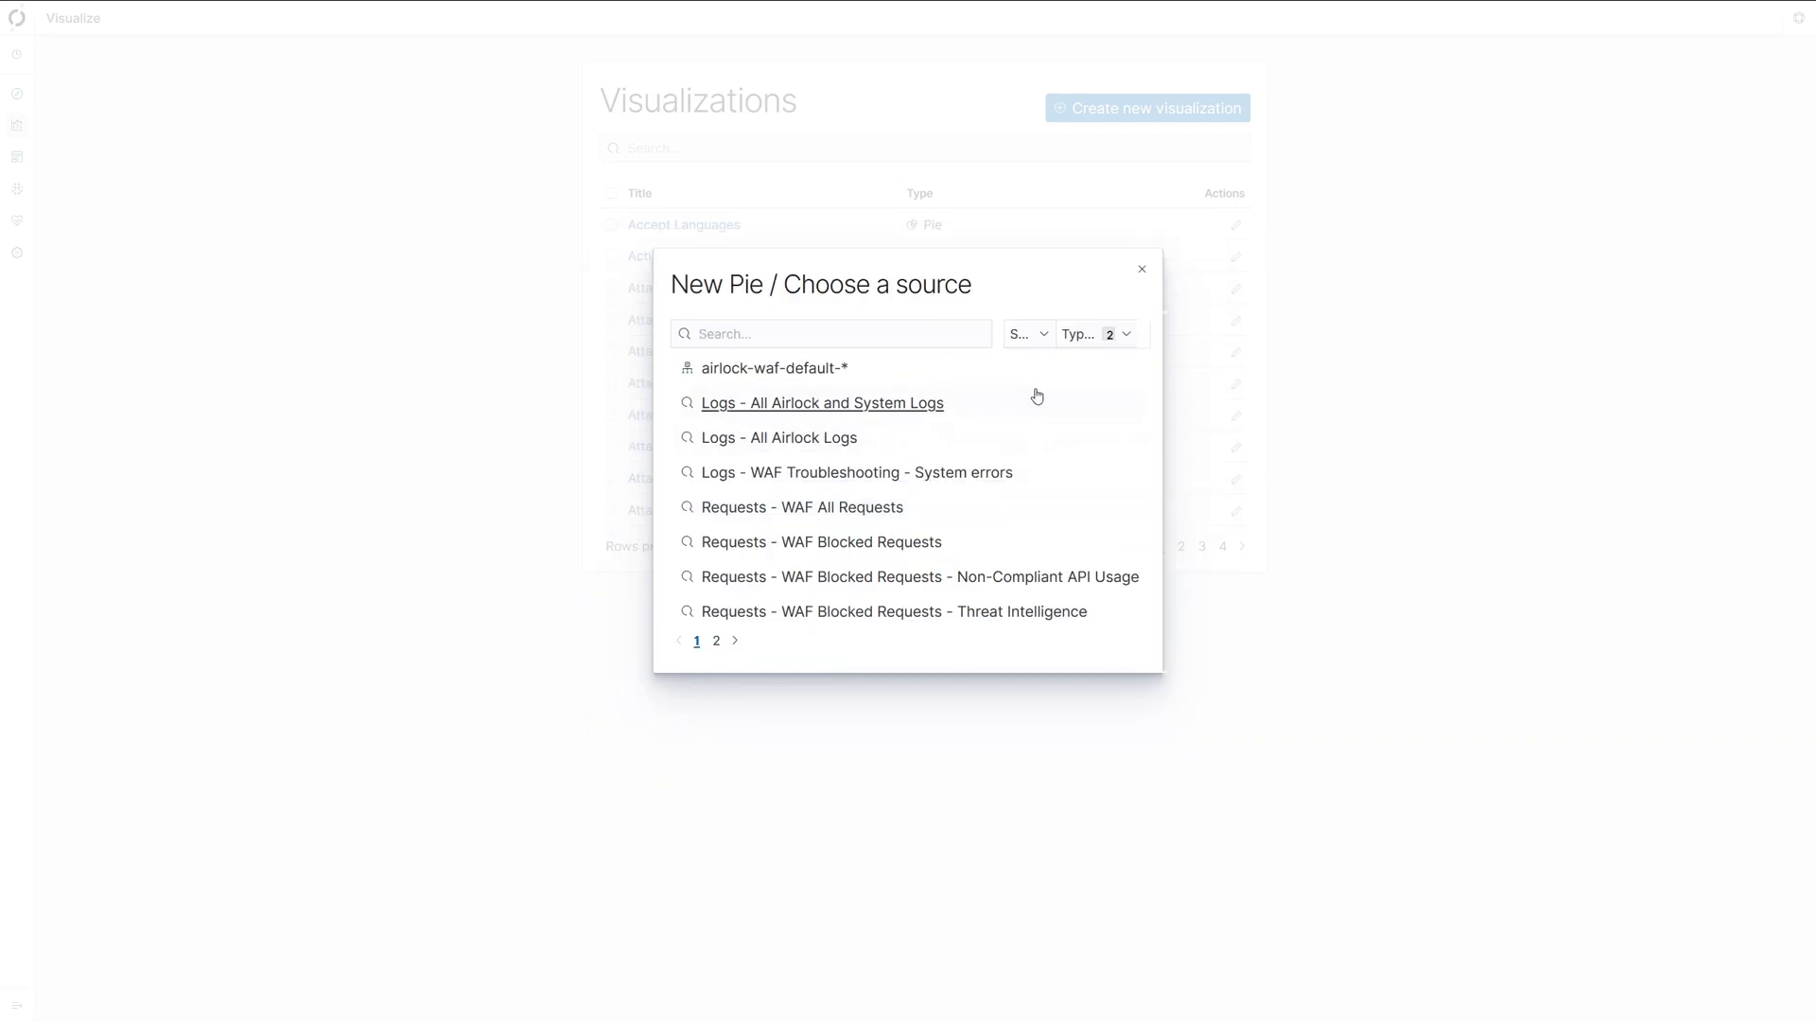
pyautogui.click(800, 369)
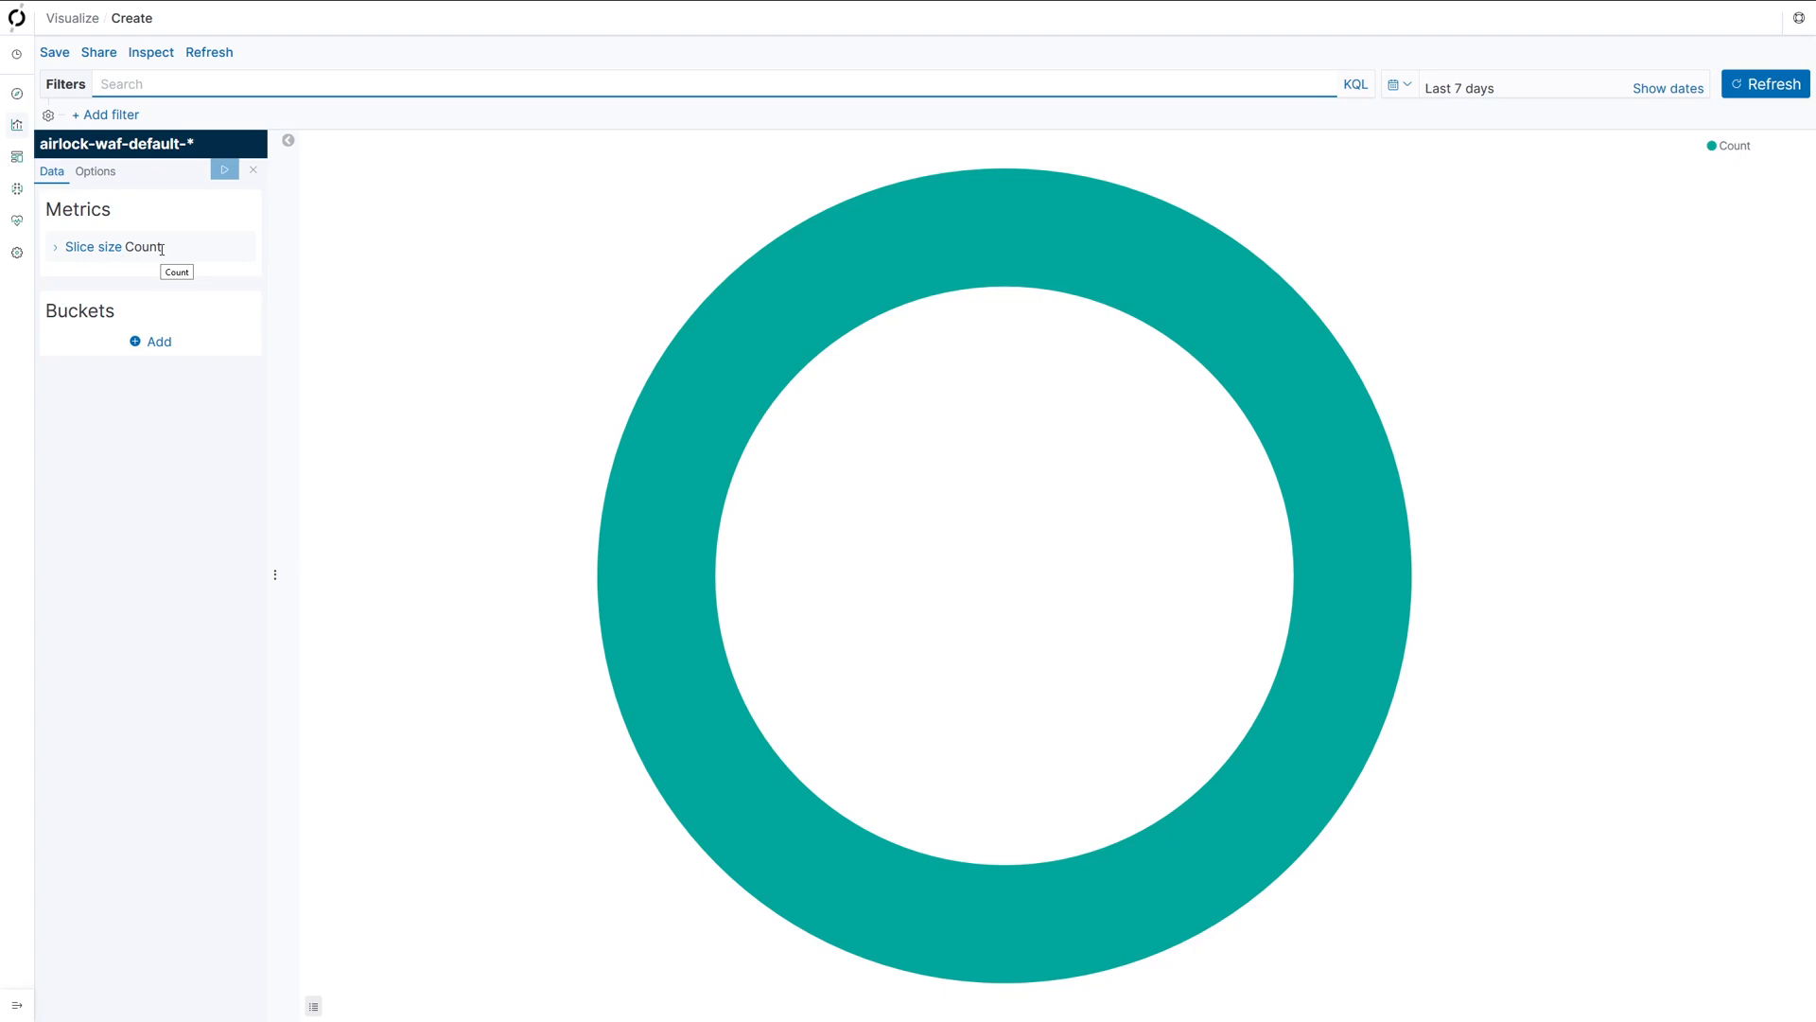
# Add a Split slices bucket with the Terms aggregation to the pie chart
pyautogui.click(157, 340)
pyautogui.click(150, 414)
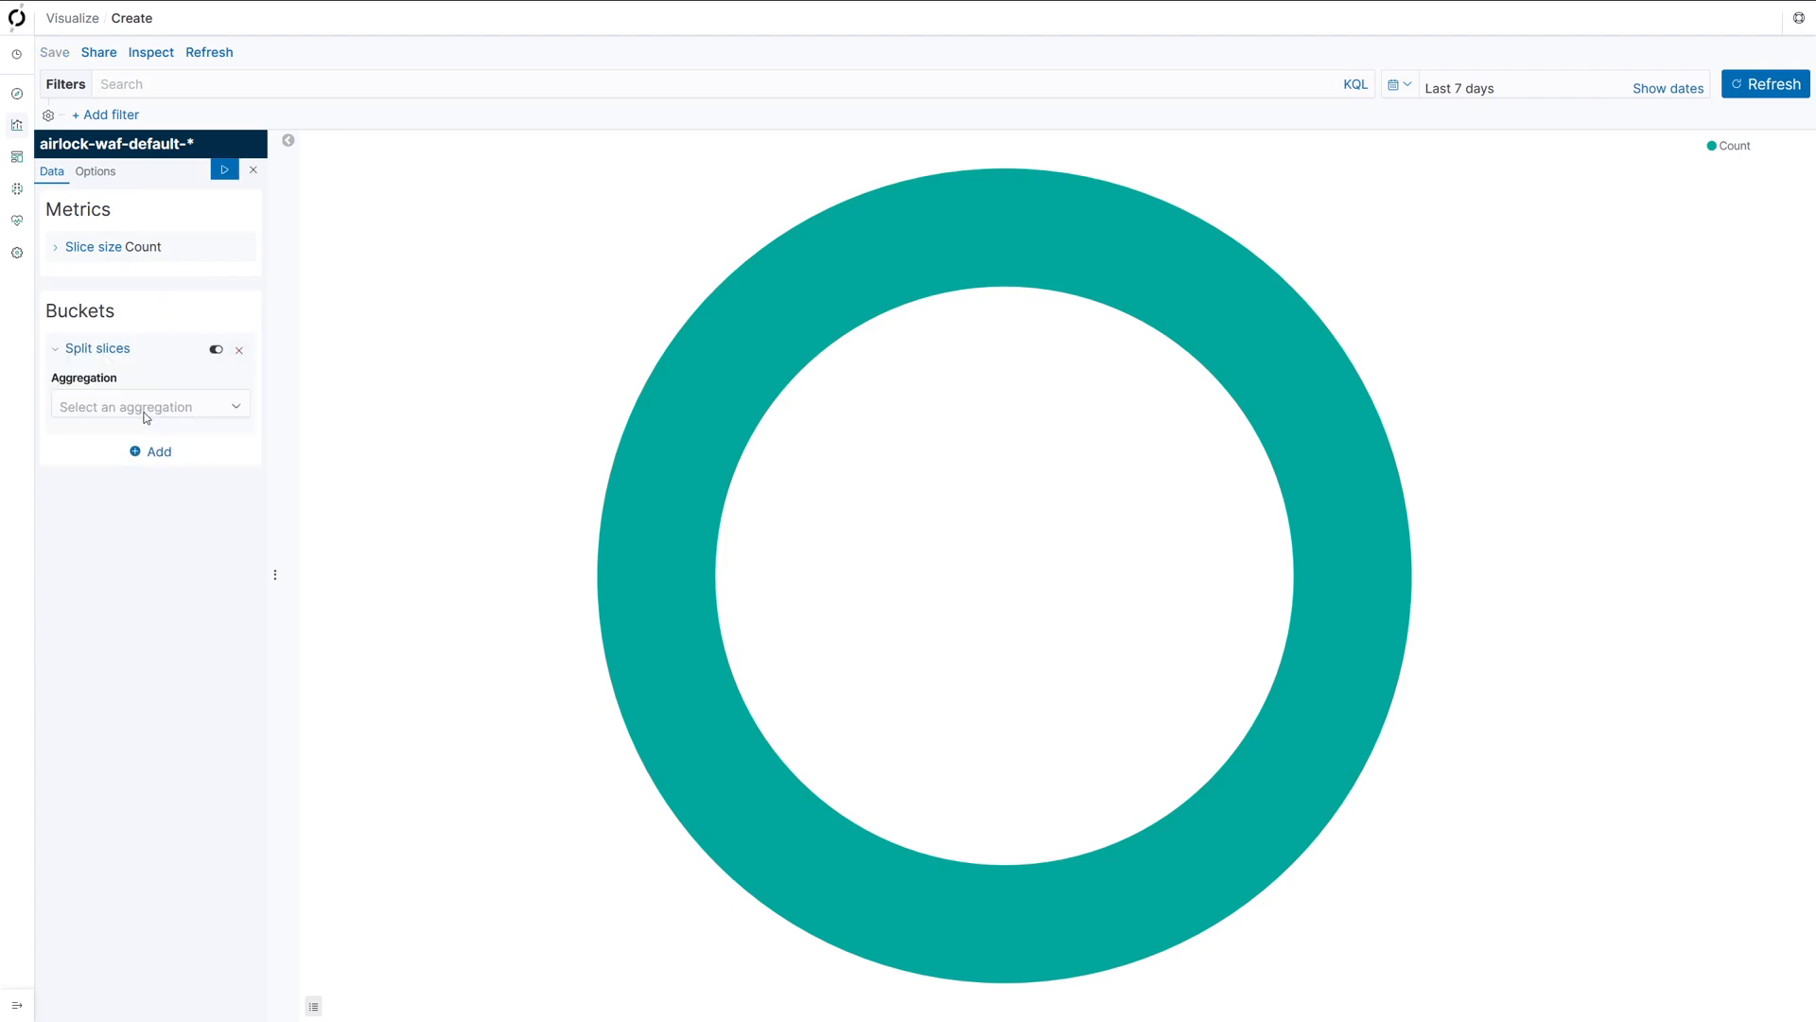
pyautogui.click(147, 414)
pyautogui.write('ter')
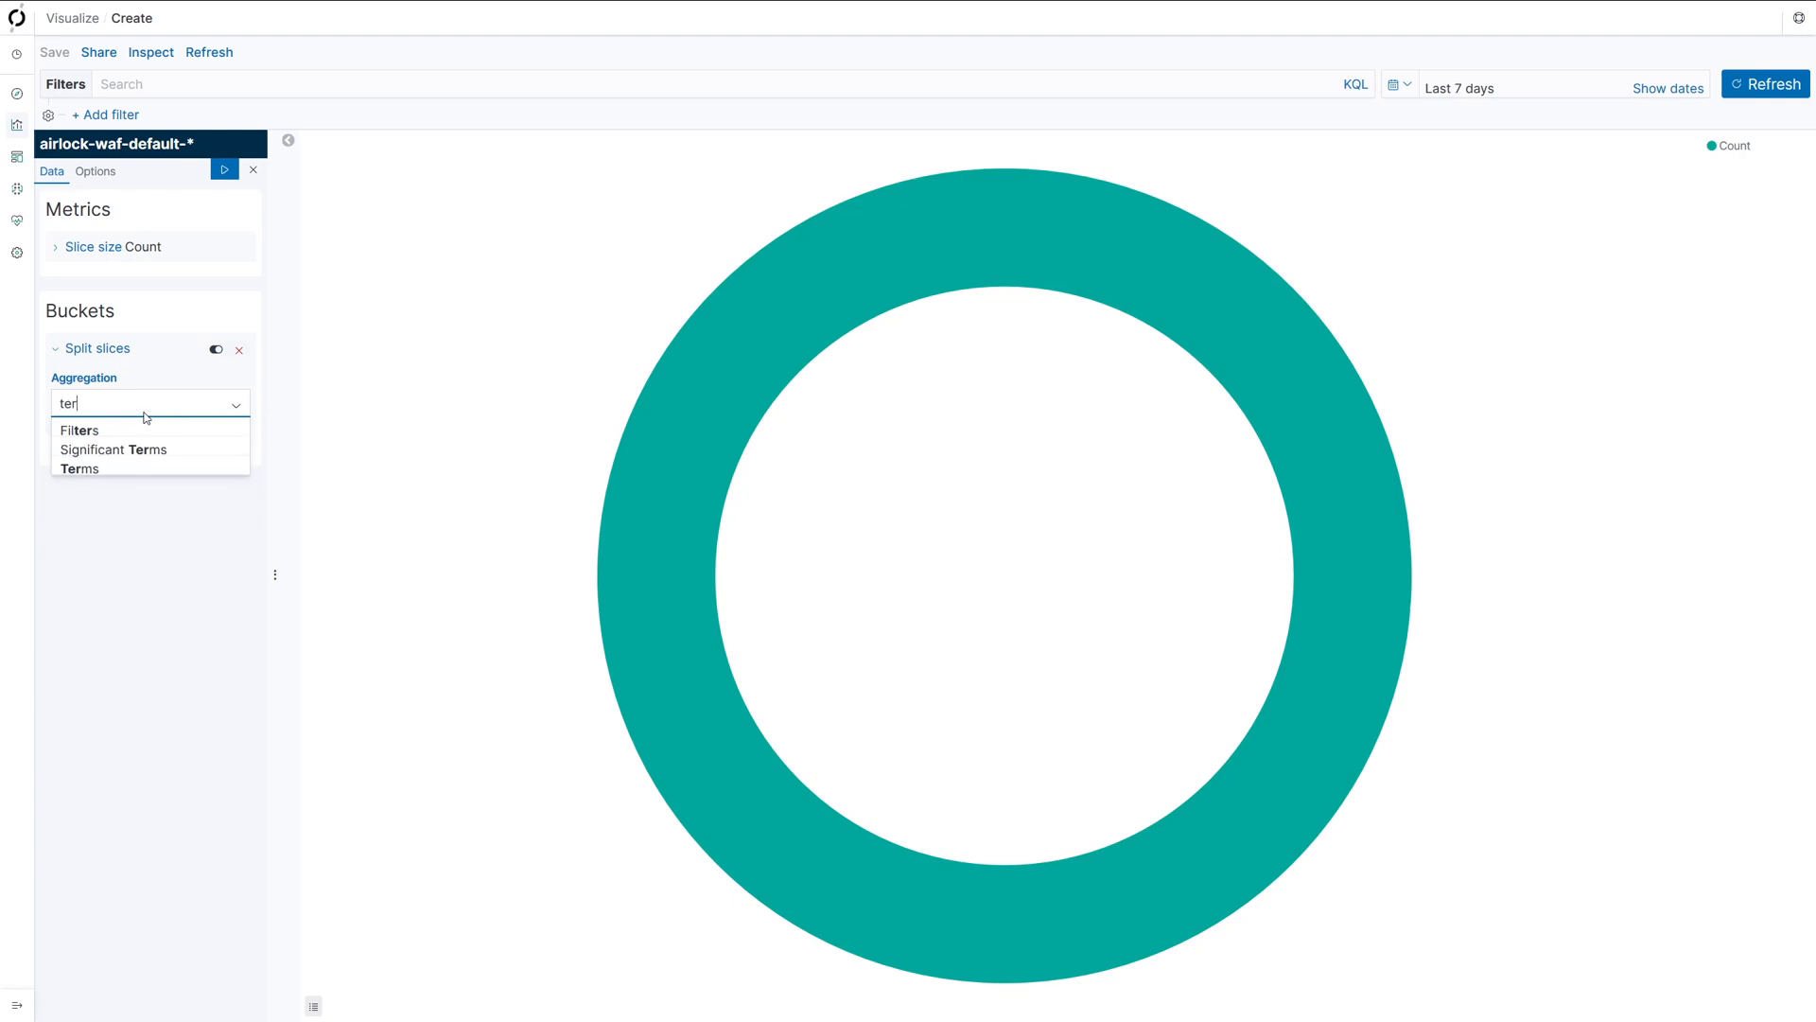
pyautogui.click(131, 470)
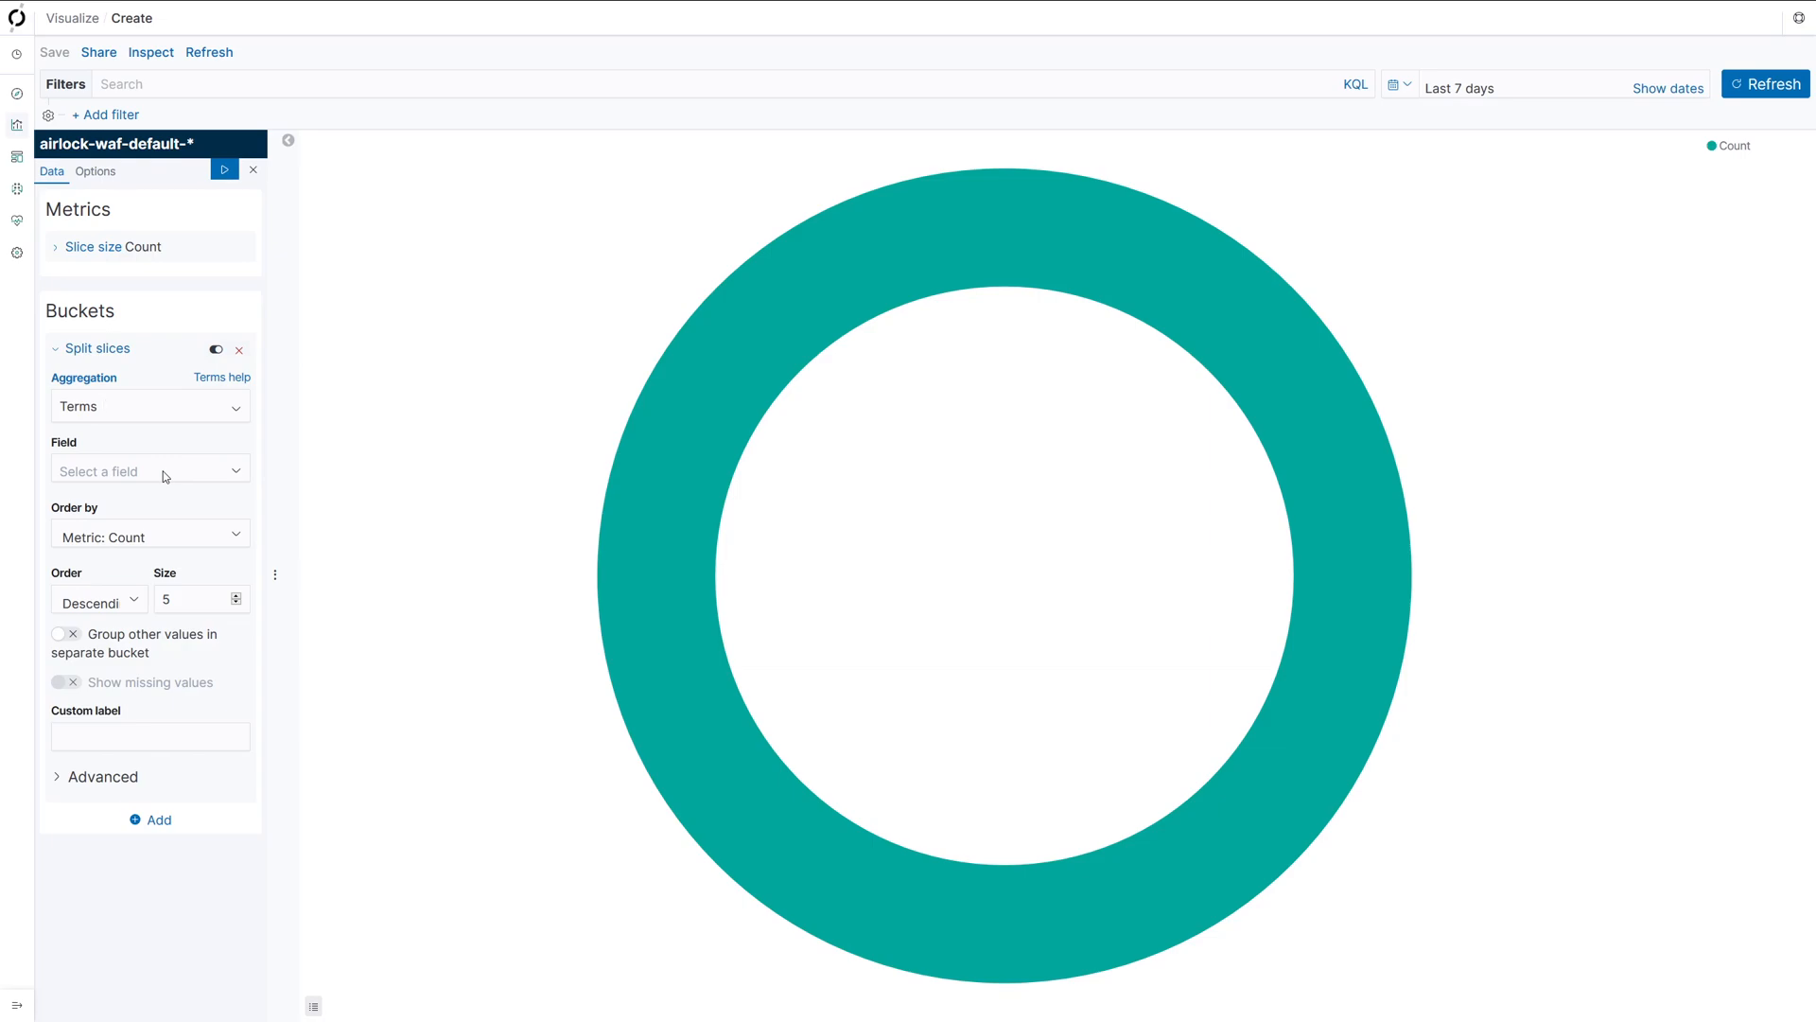
# Split the slices by the field front_tls_proto, group other values in a separate bucket, and apply the changes to the chart
pyautogui.click(163, 471)
pyautogui.write('front_tl')
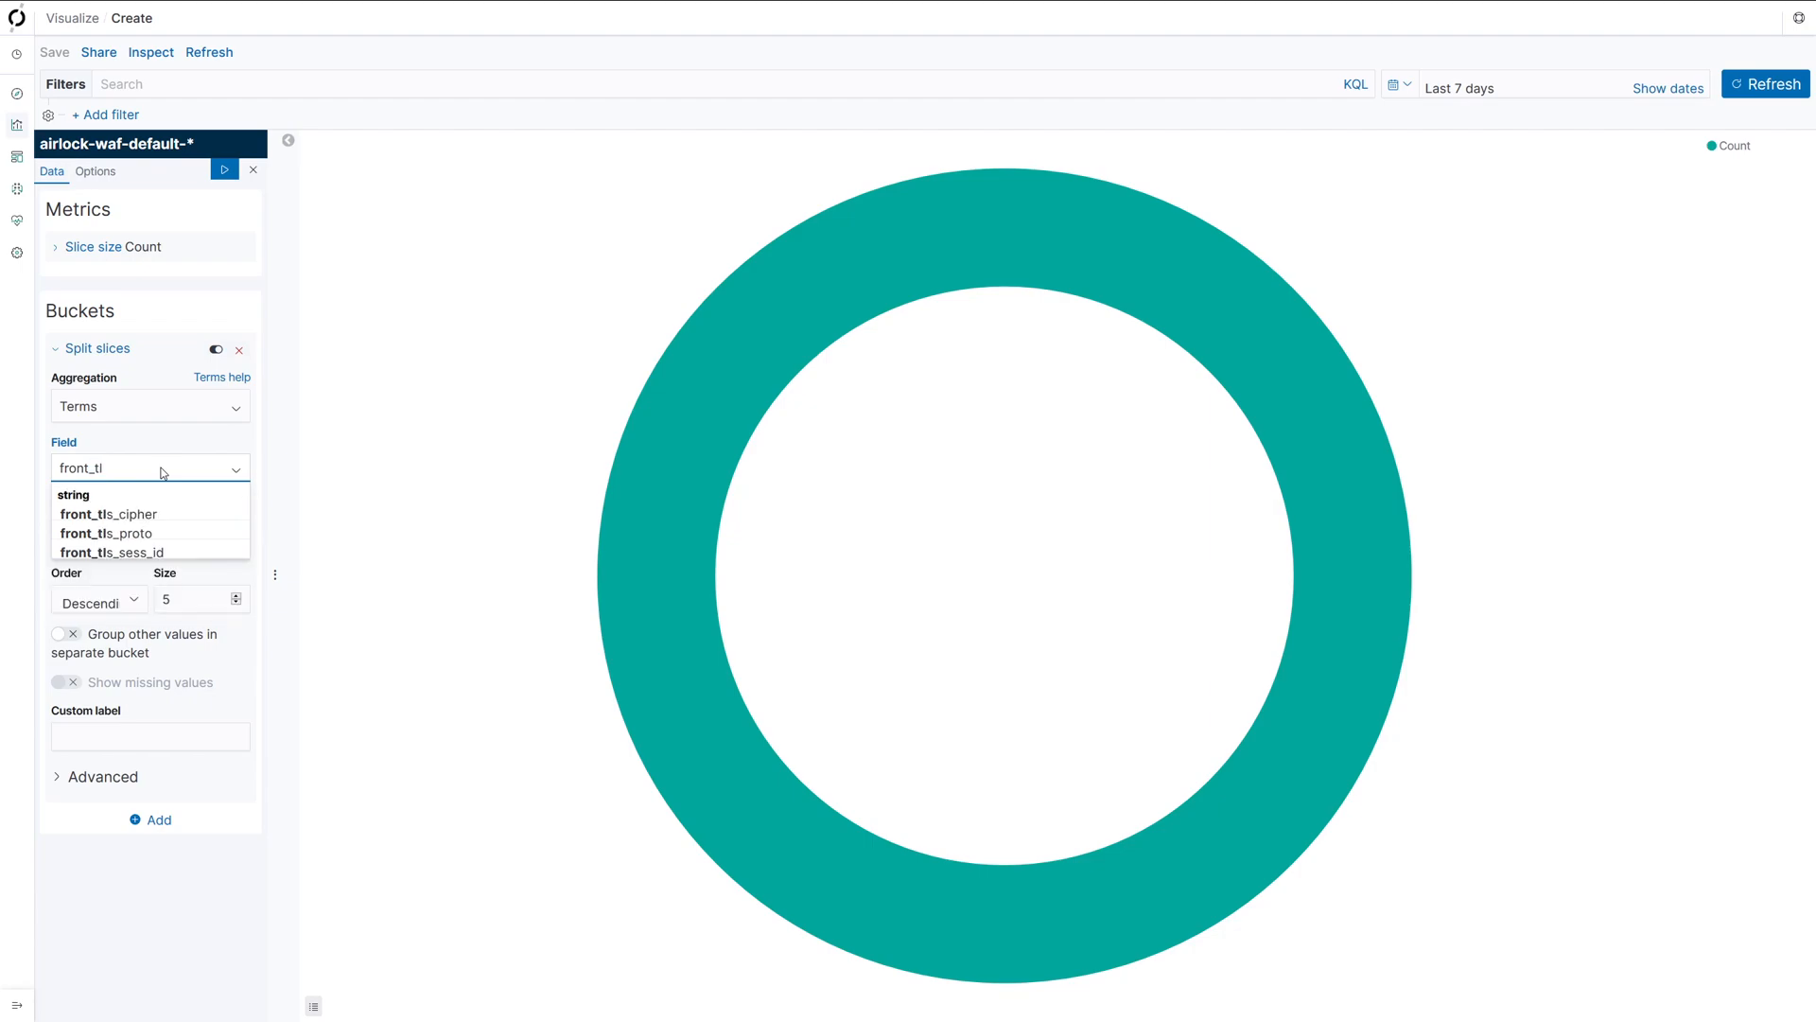
pyautogui.write('s')
pyautogui.click(172, 535)
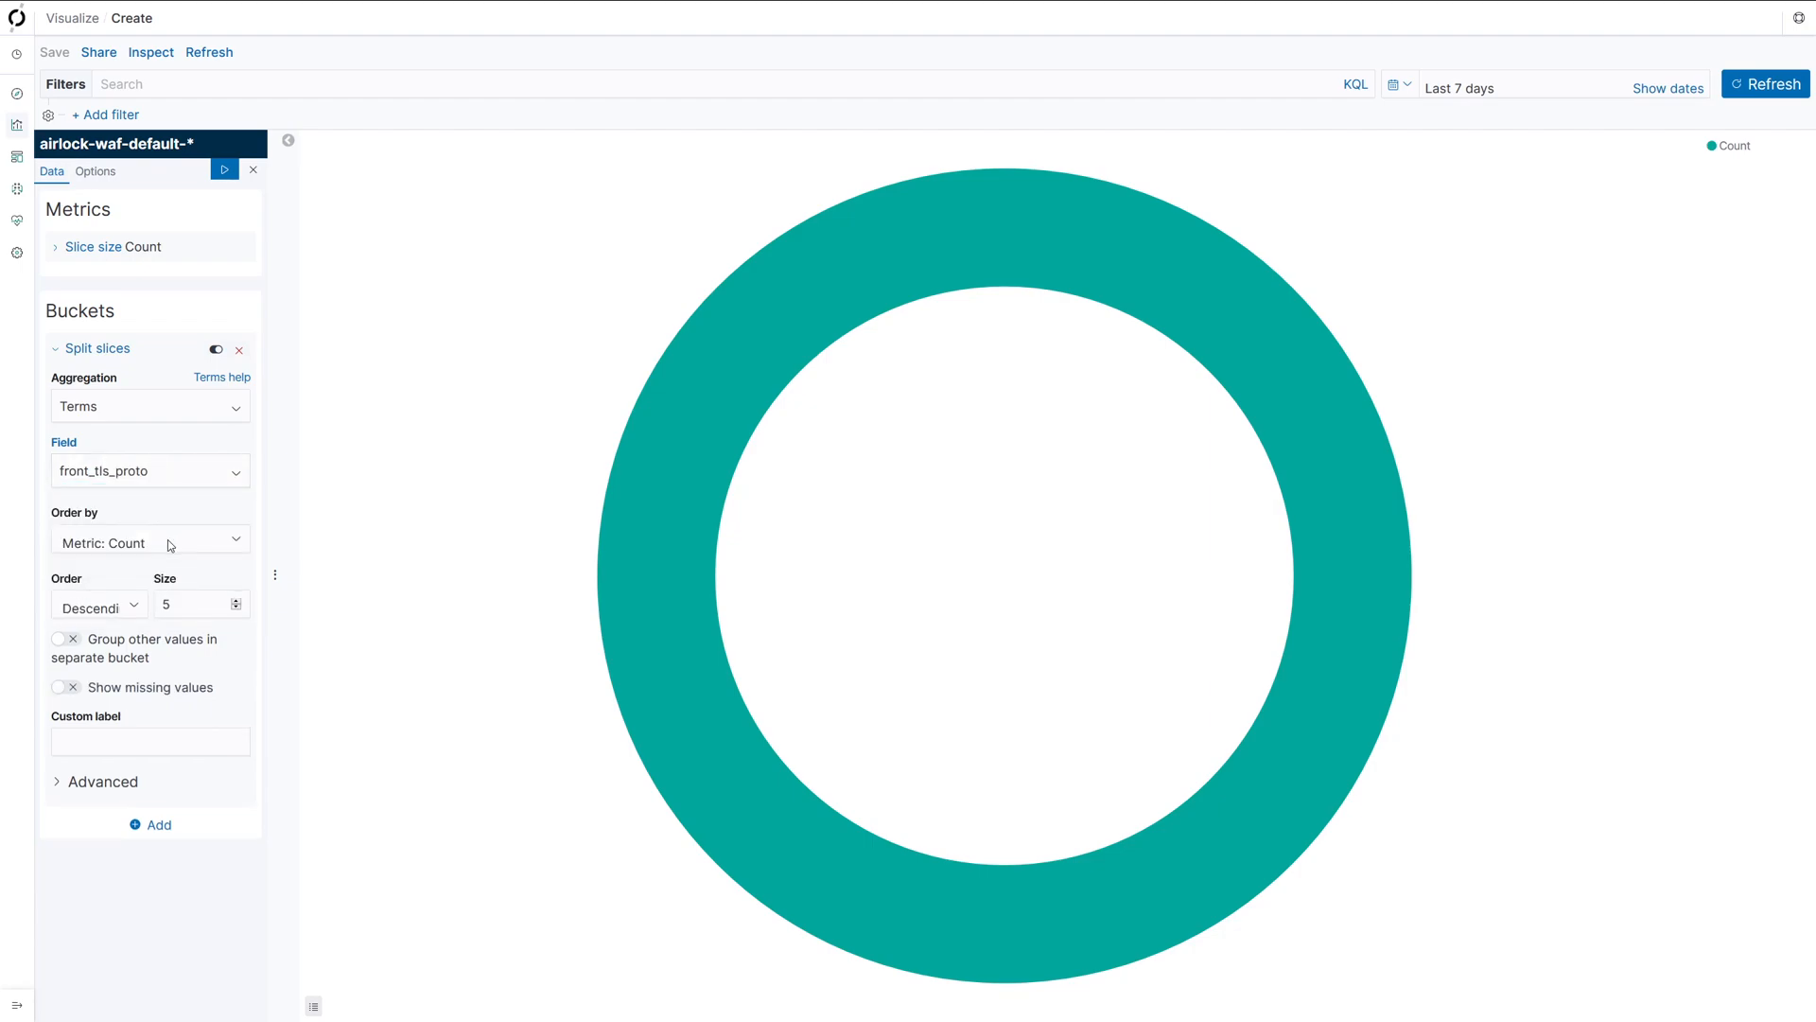
pyautogui.click(67, 639)
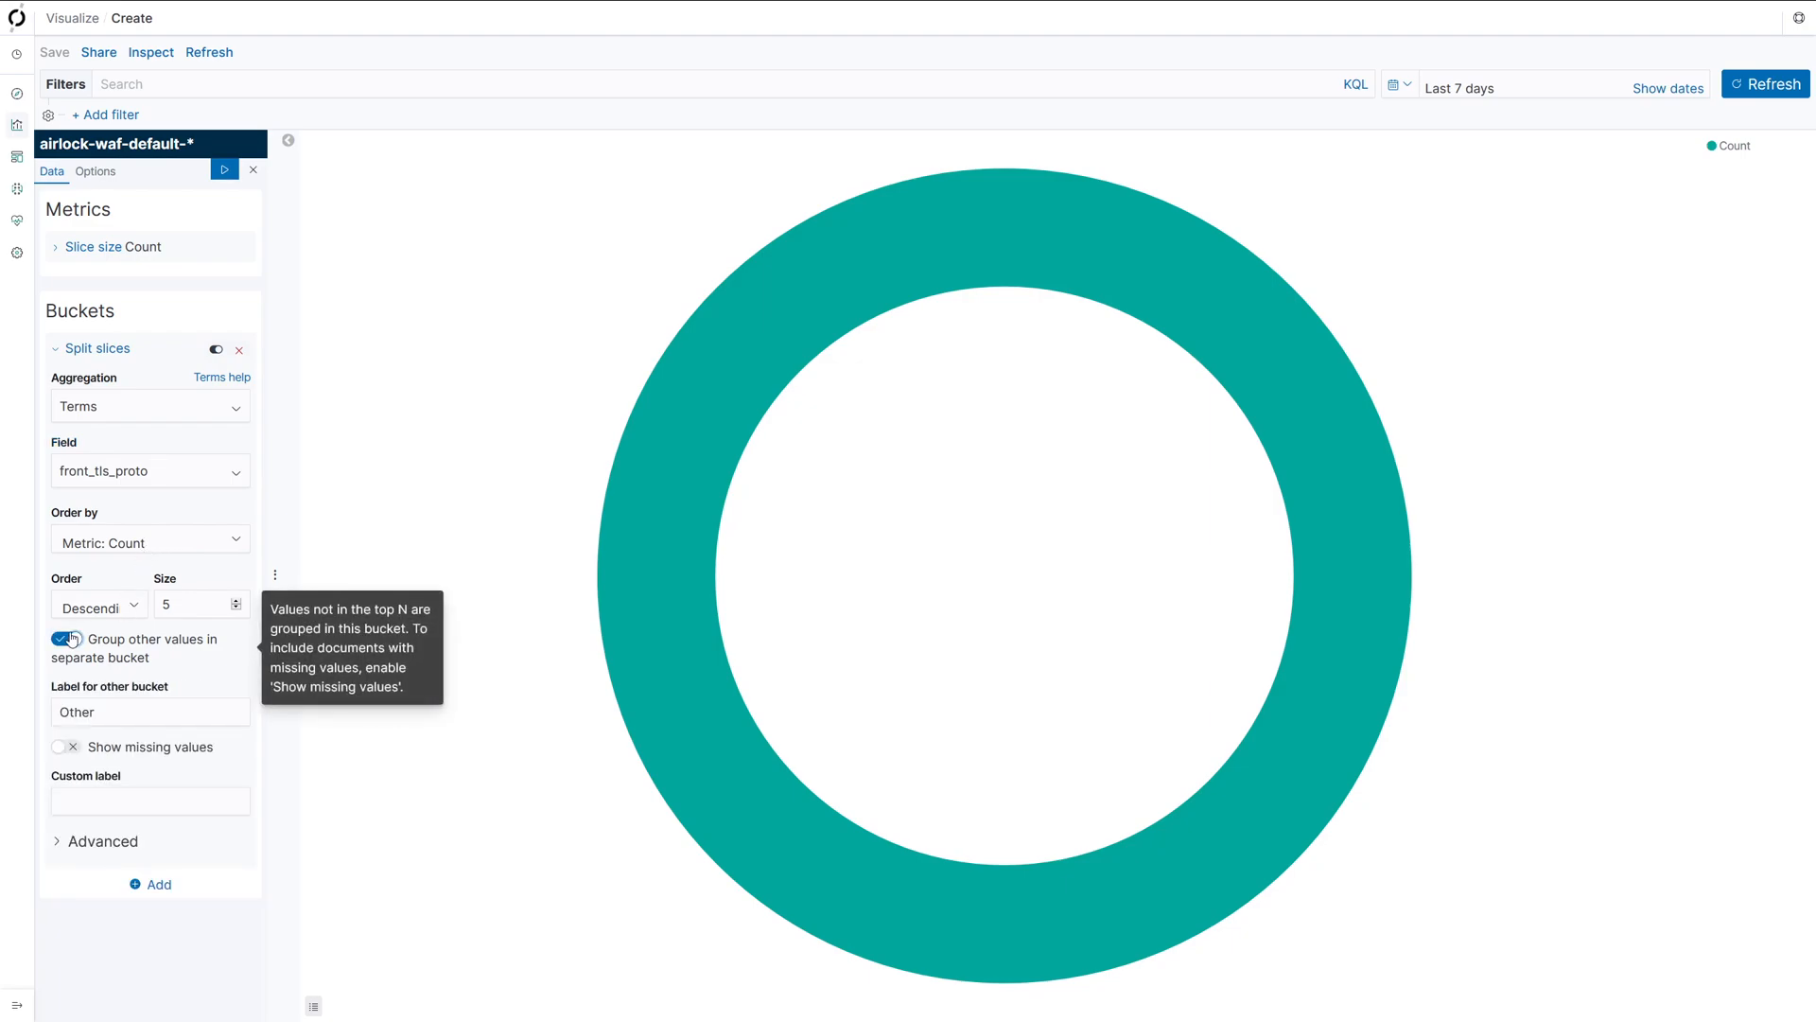
pyautogui.click(224, 170)
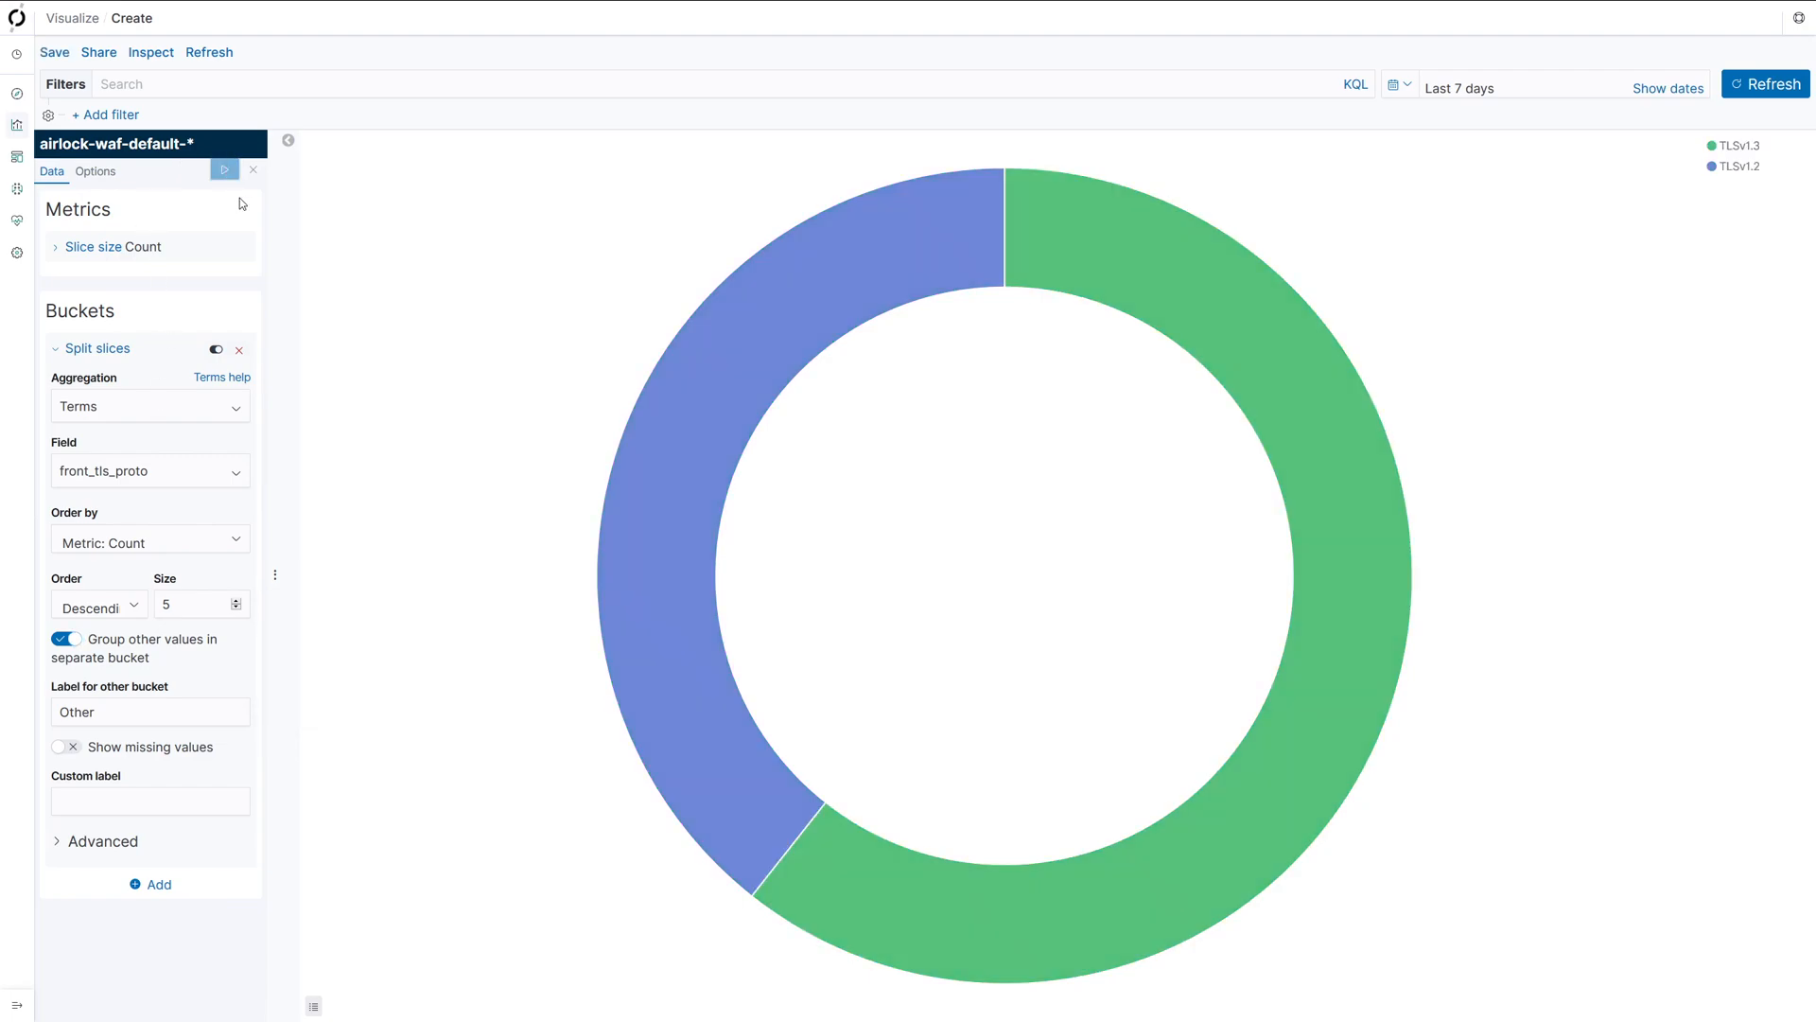
pyautogui.moveTo(727, 357)
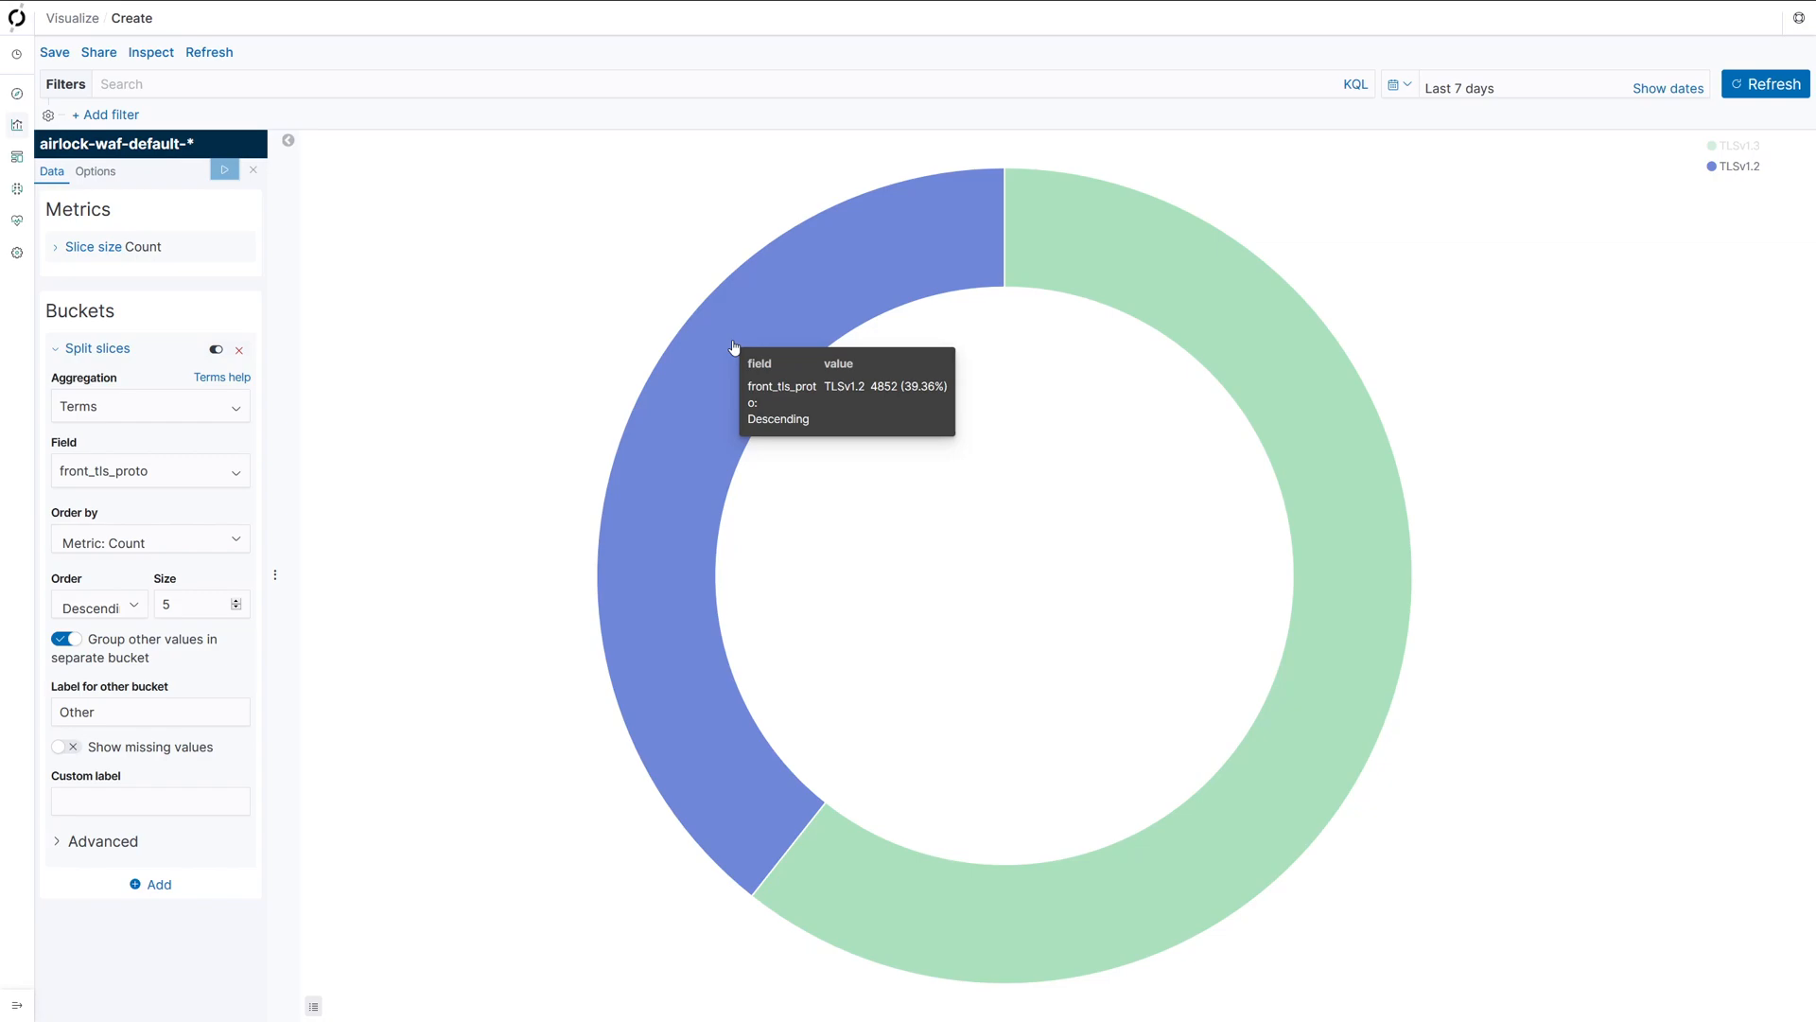
# Add a second Split slices bucket with Terms as its sub aggregation
pyautogui.click(159, 884)
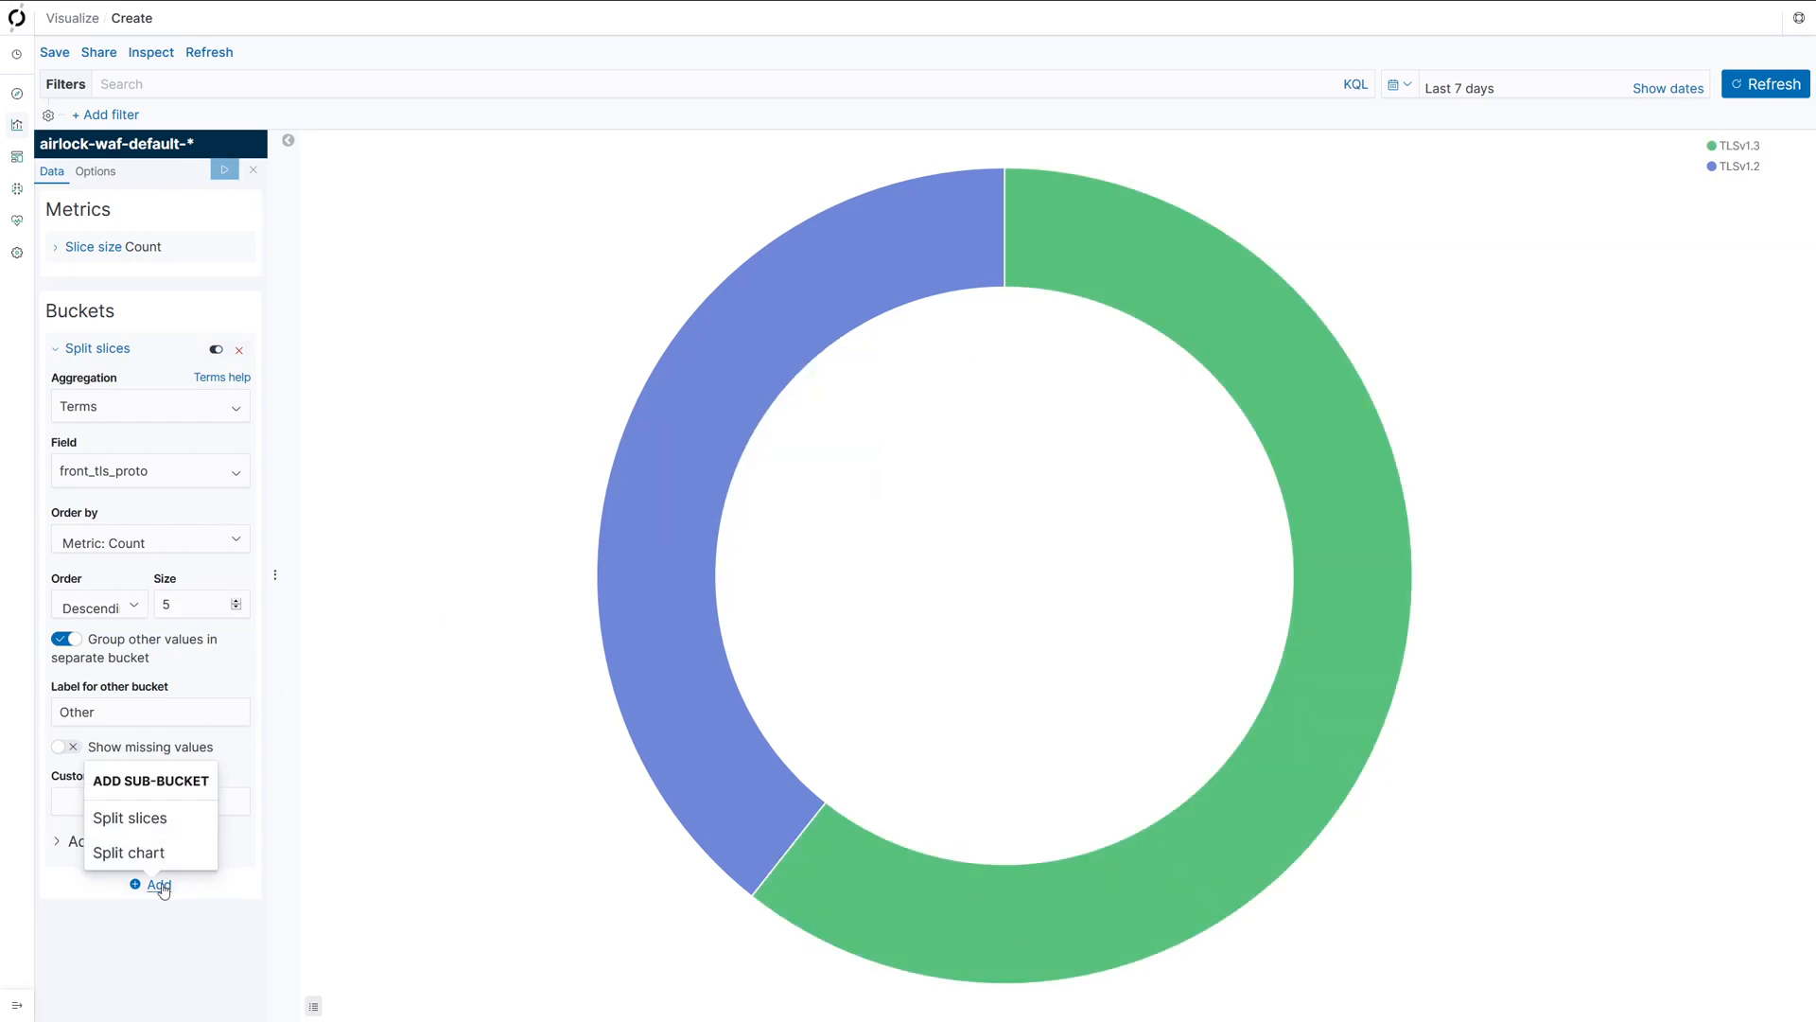
pyautogui.click(130, 817)
pyautogui.click(144, 948)
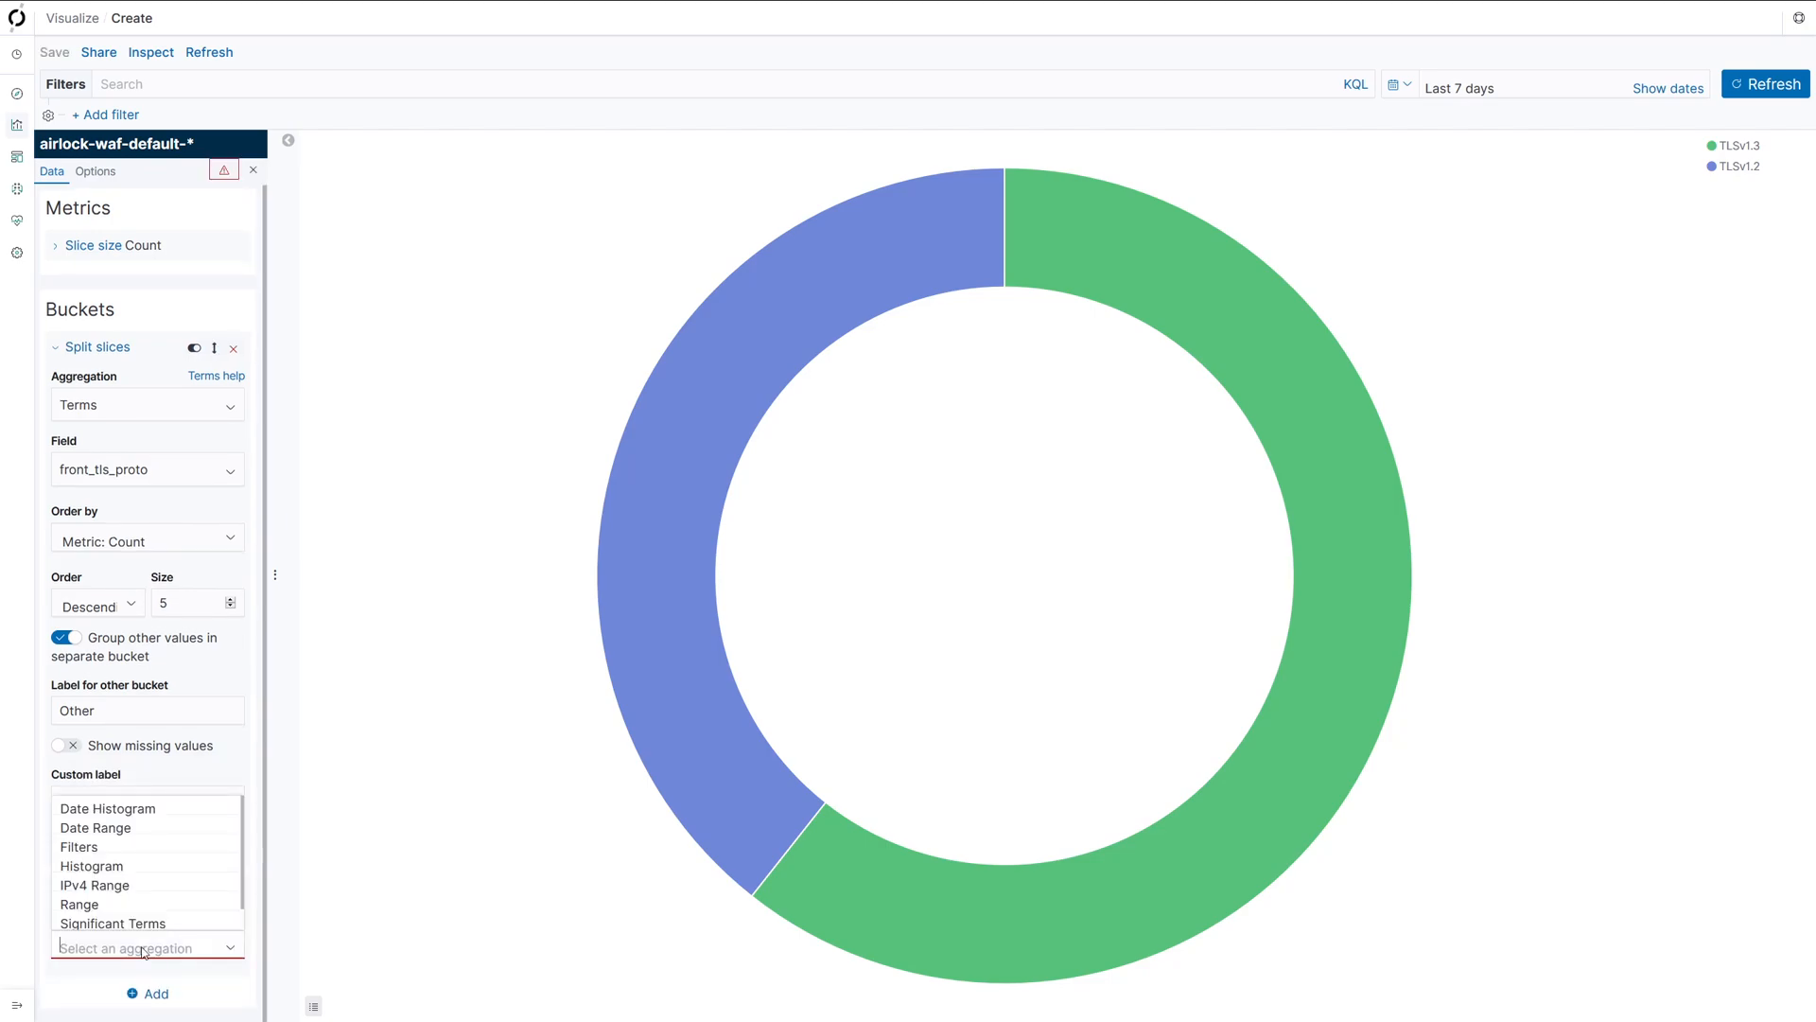
pyautogui.write('ter')
pyautogui.click(149, 927)
# Set the sub-bucket's field to front_tls_cipher, group its other values in a separate bucket, and apply the changes
pyautogui.scroll(-4, 149, 932)
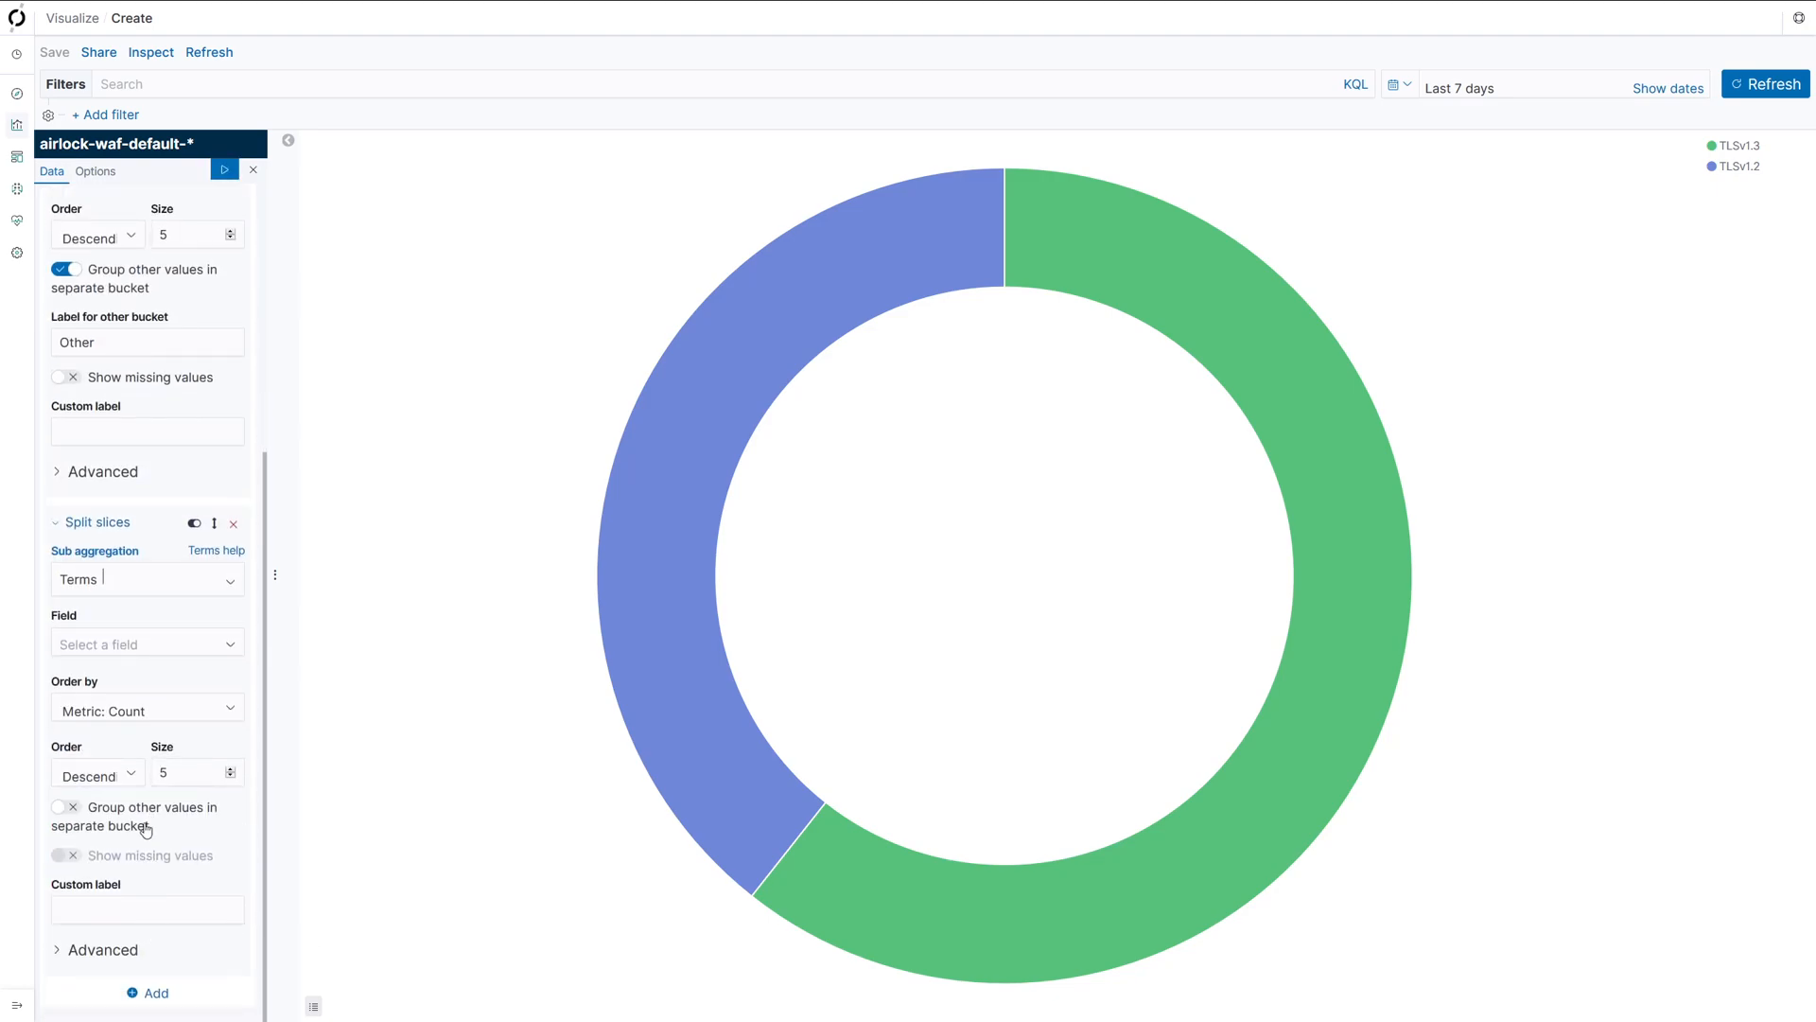
pyautogui.click(86, 652)
pyautogui.write('front_tls')
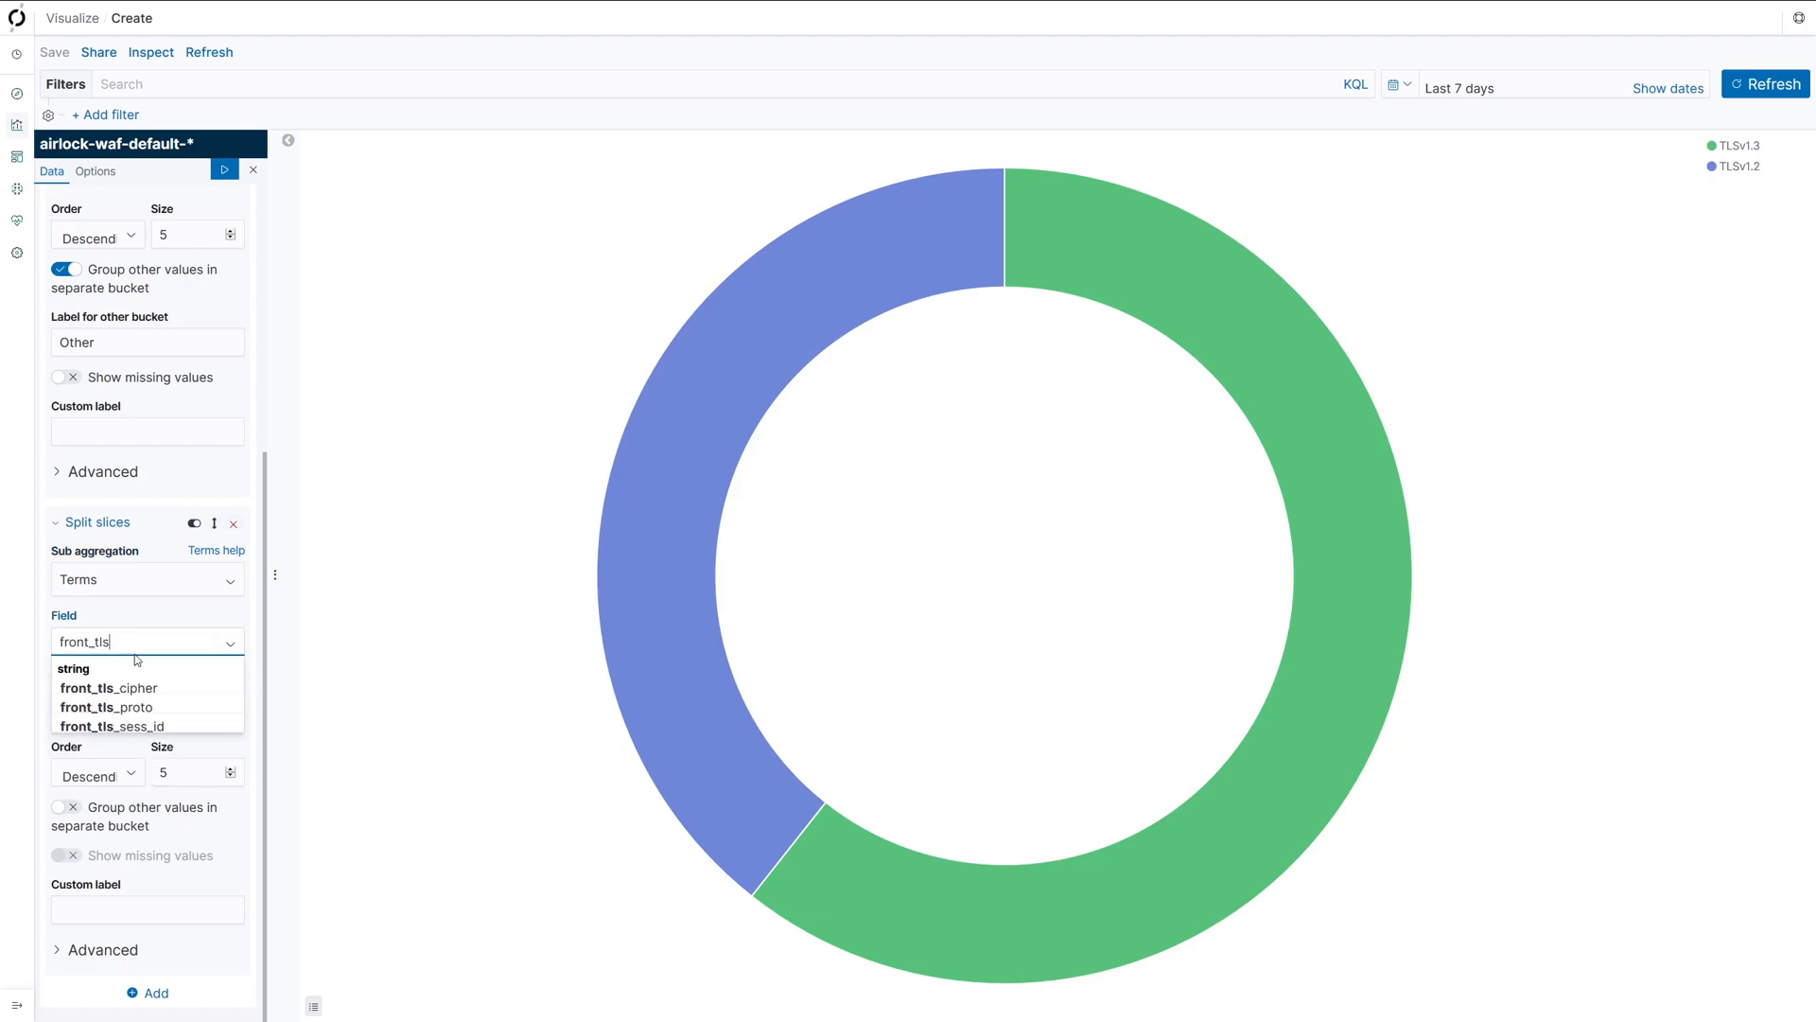
pyautogui.click(144, 688)
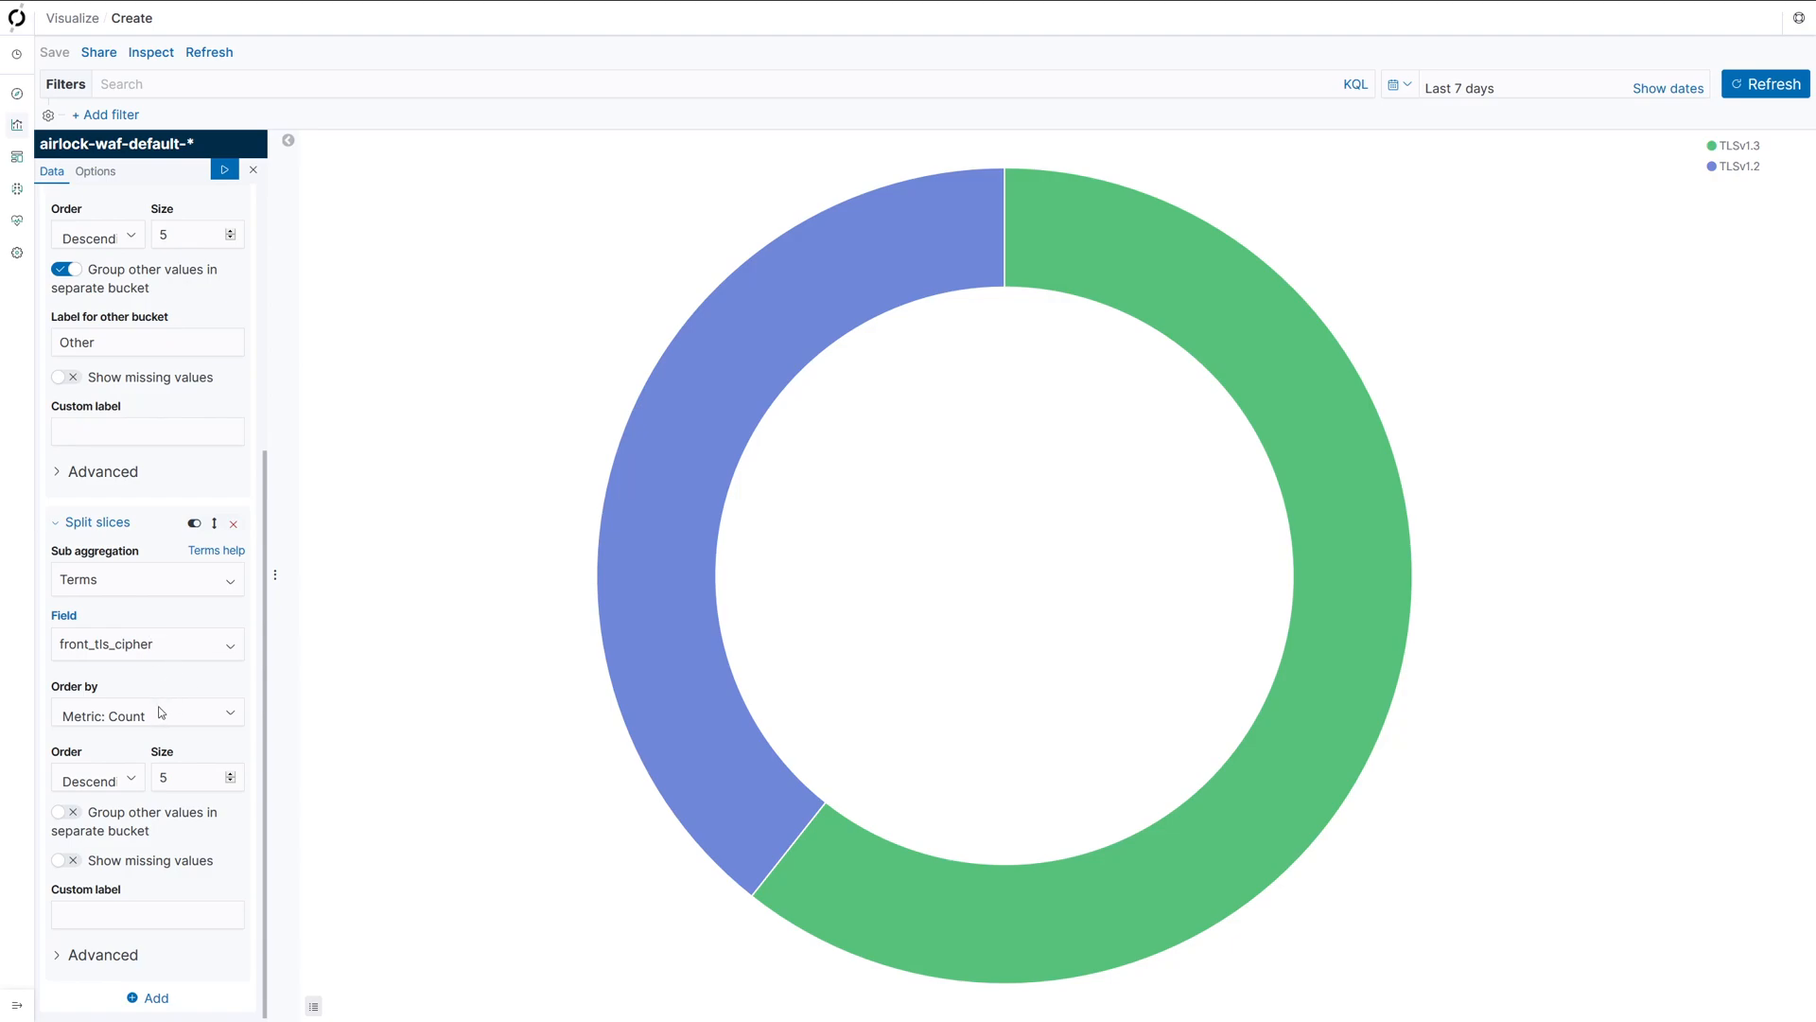
pyautogui.click(66, 812)
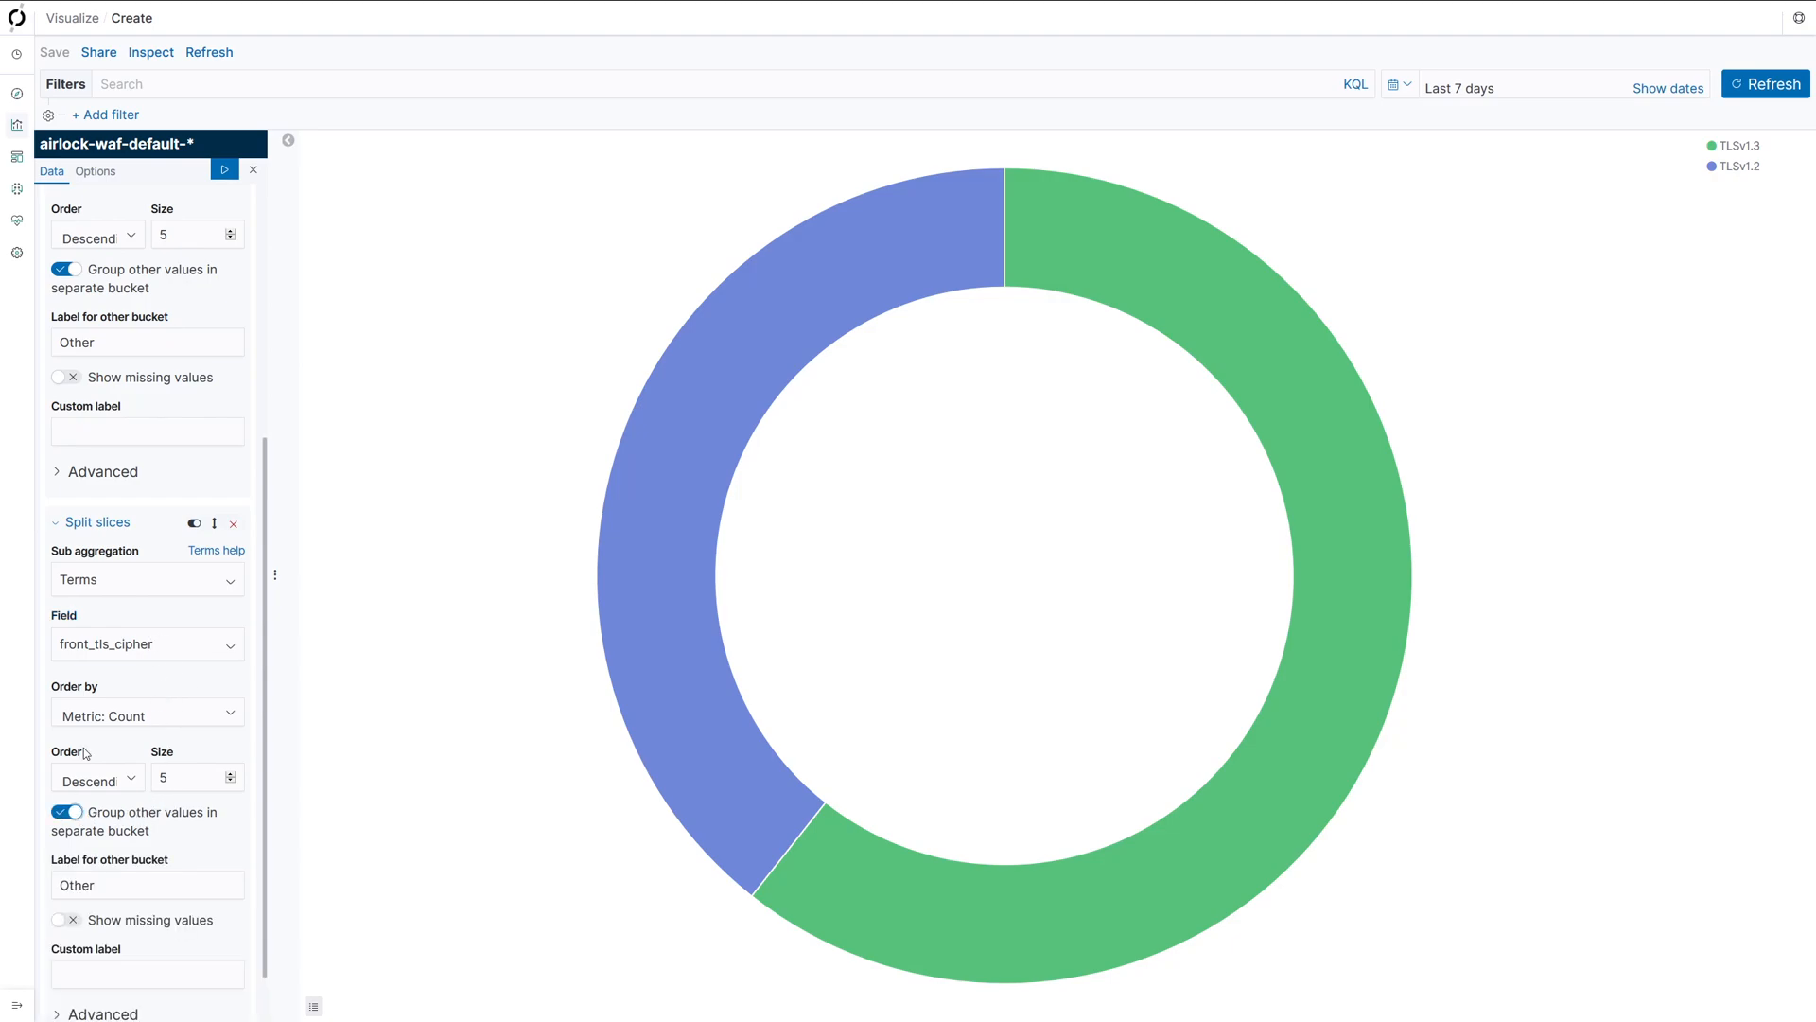
pyautogui.click(218, 172)
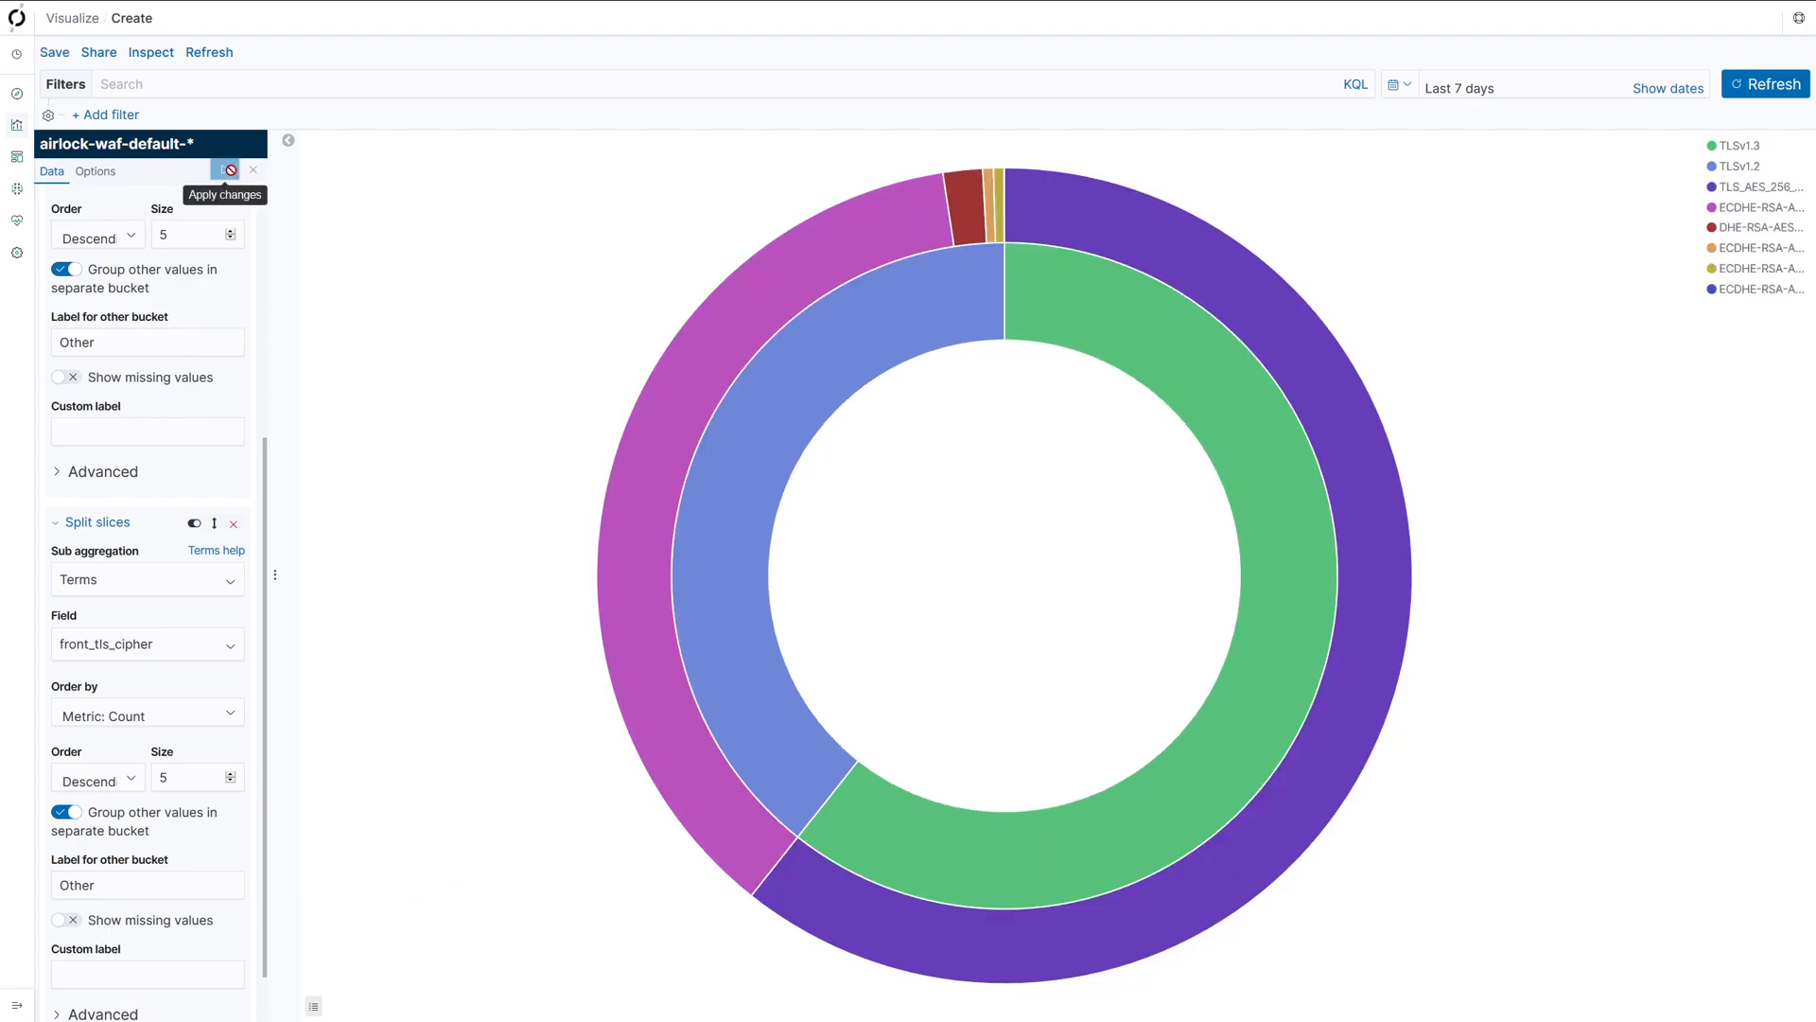
# Save the pie visualization under the title "TLS: Cipher & Protocols"
pyautogui.moveTo(836, 341)
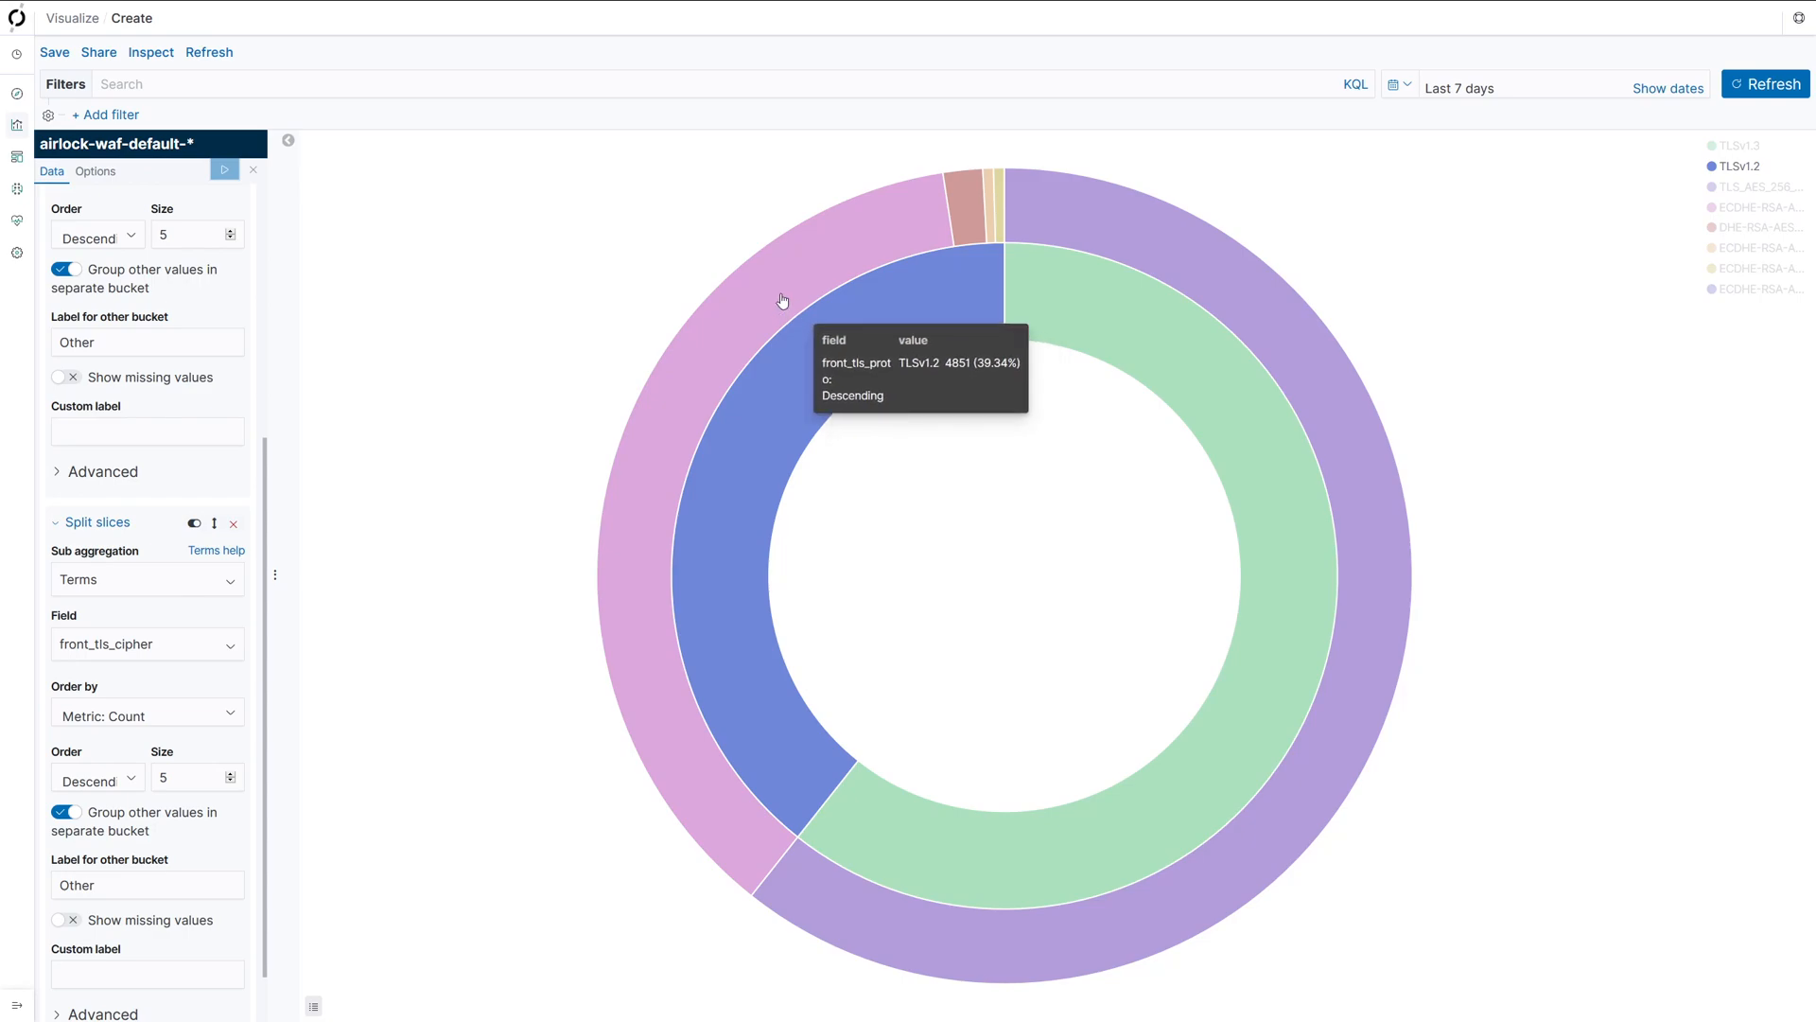
pyautogui.moveTo(771, 284)
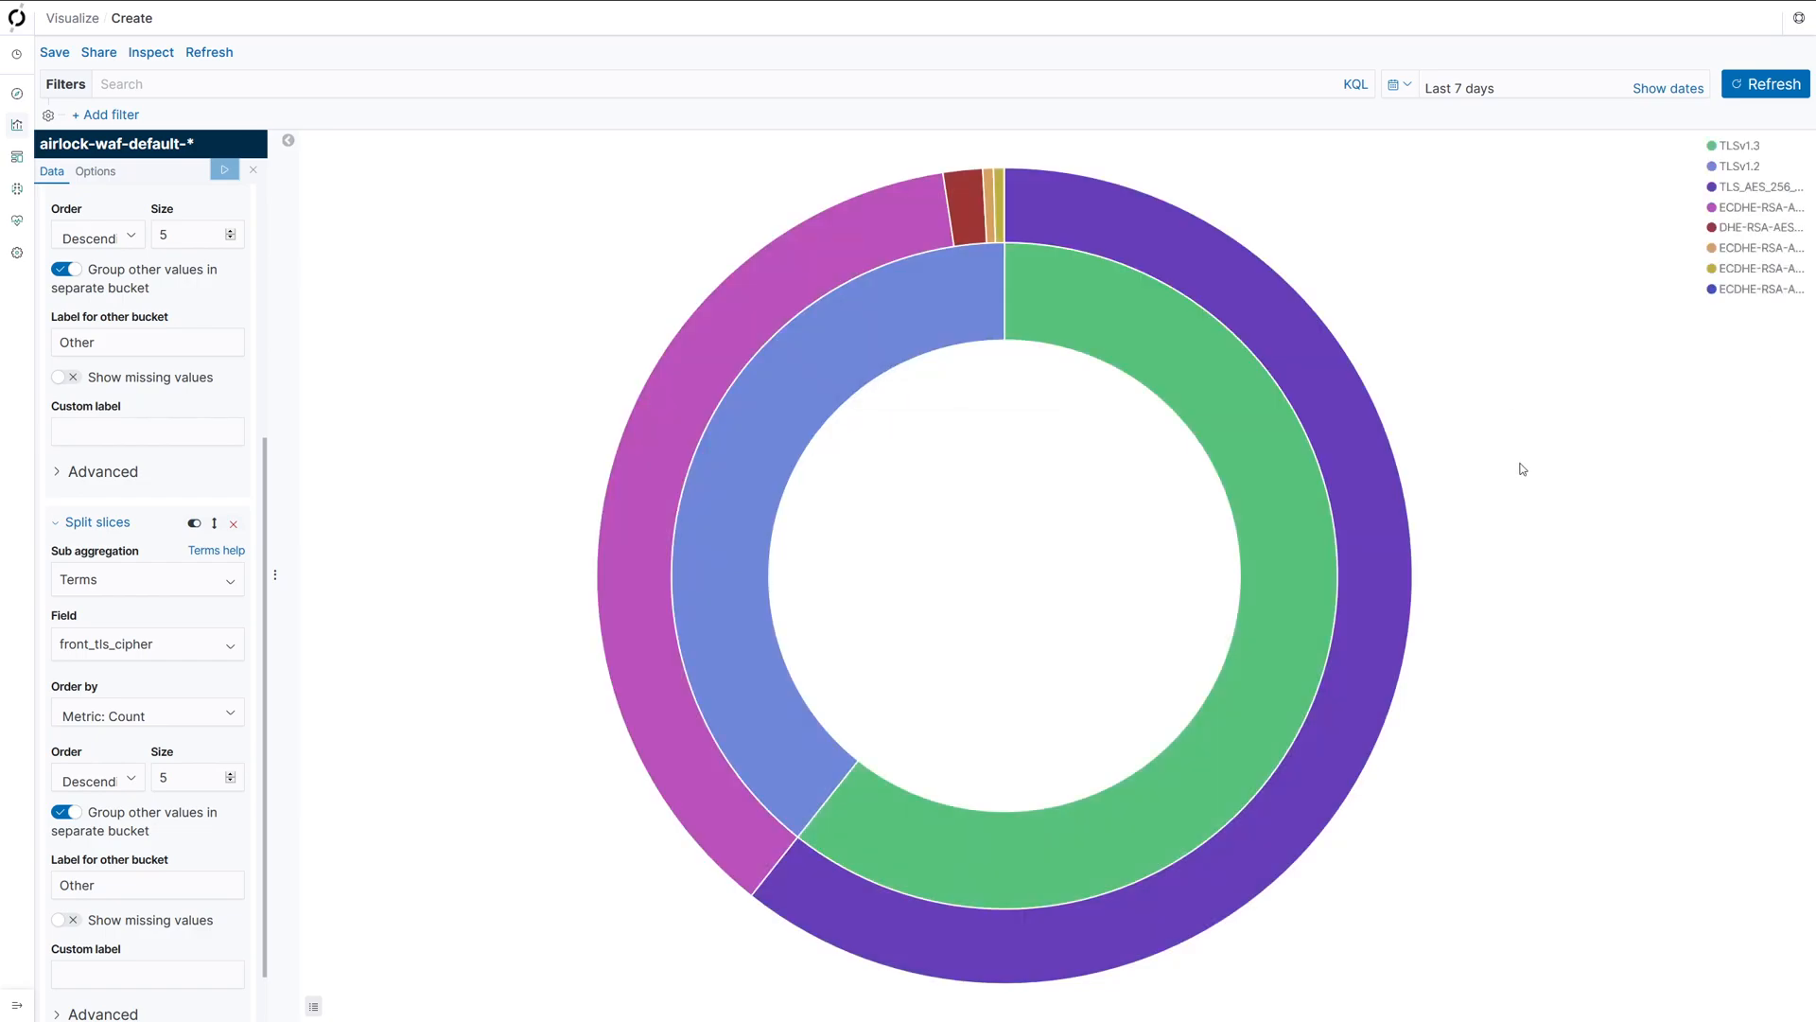
pyautogui.moveTo(1358, 409)
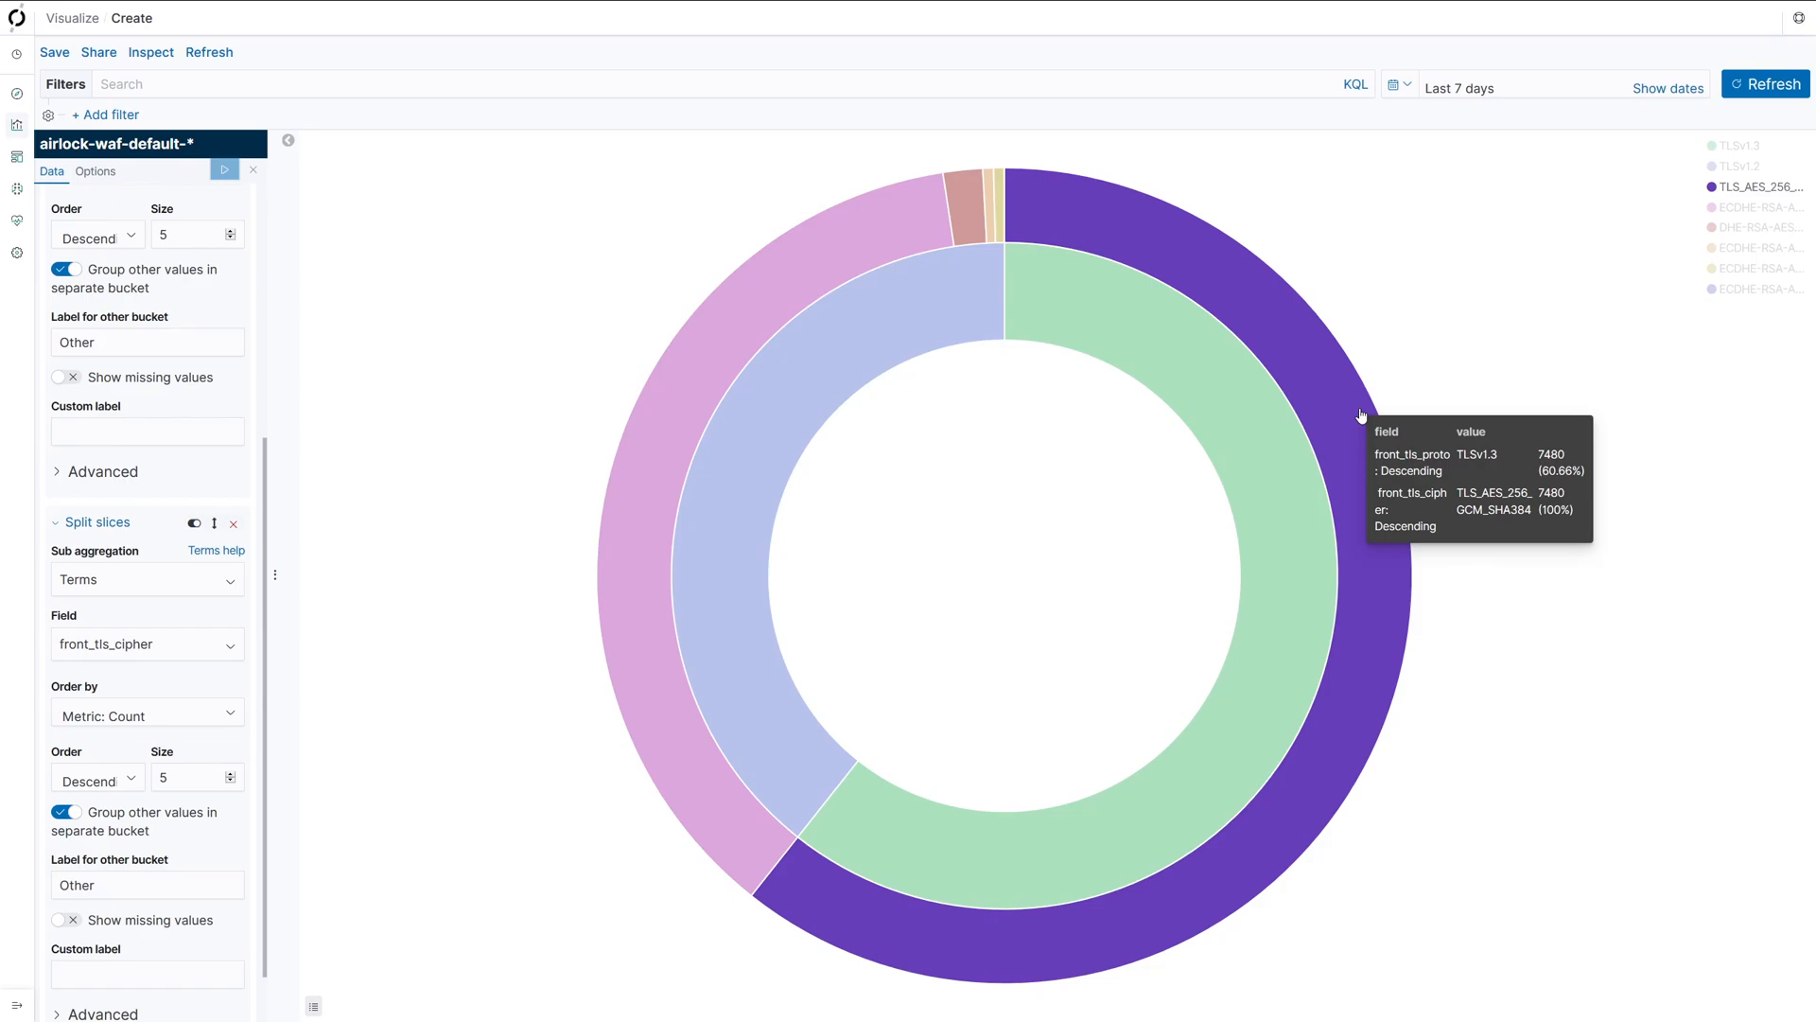
pyautogui.moveTo(919, 229)
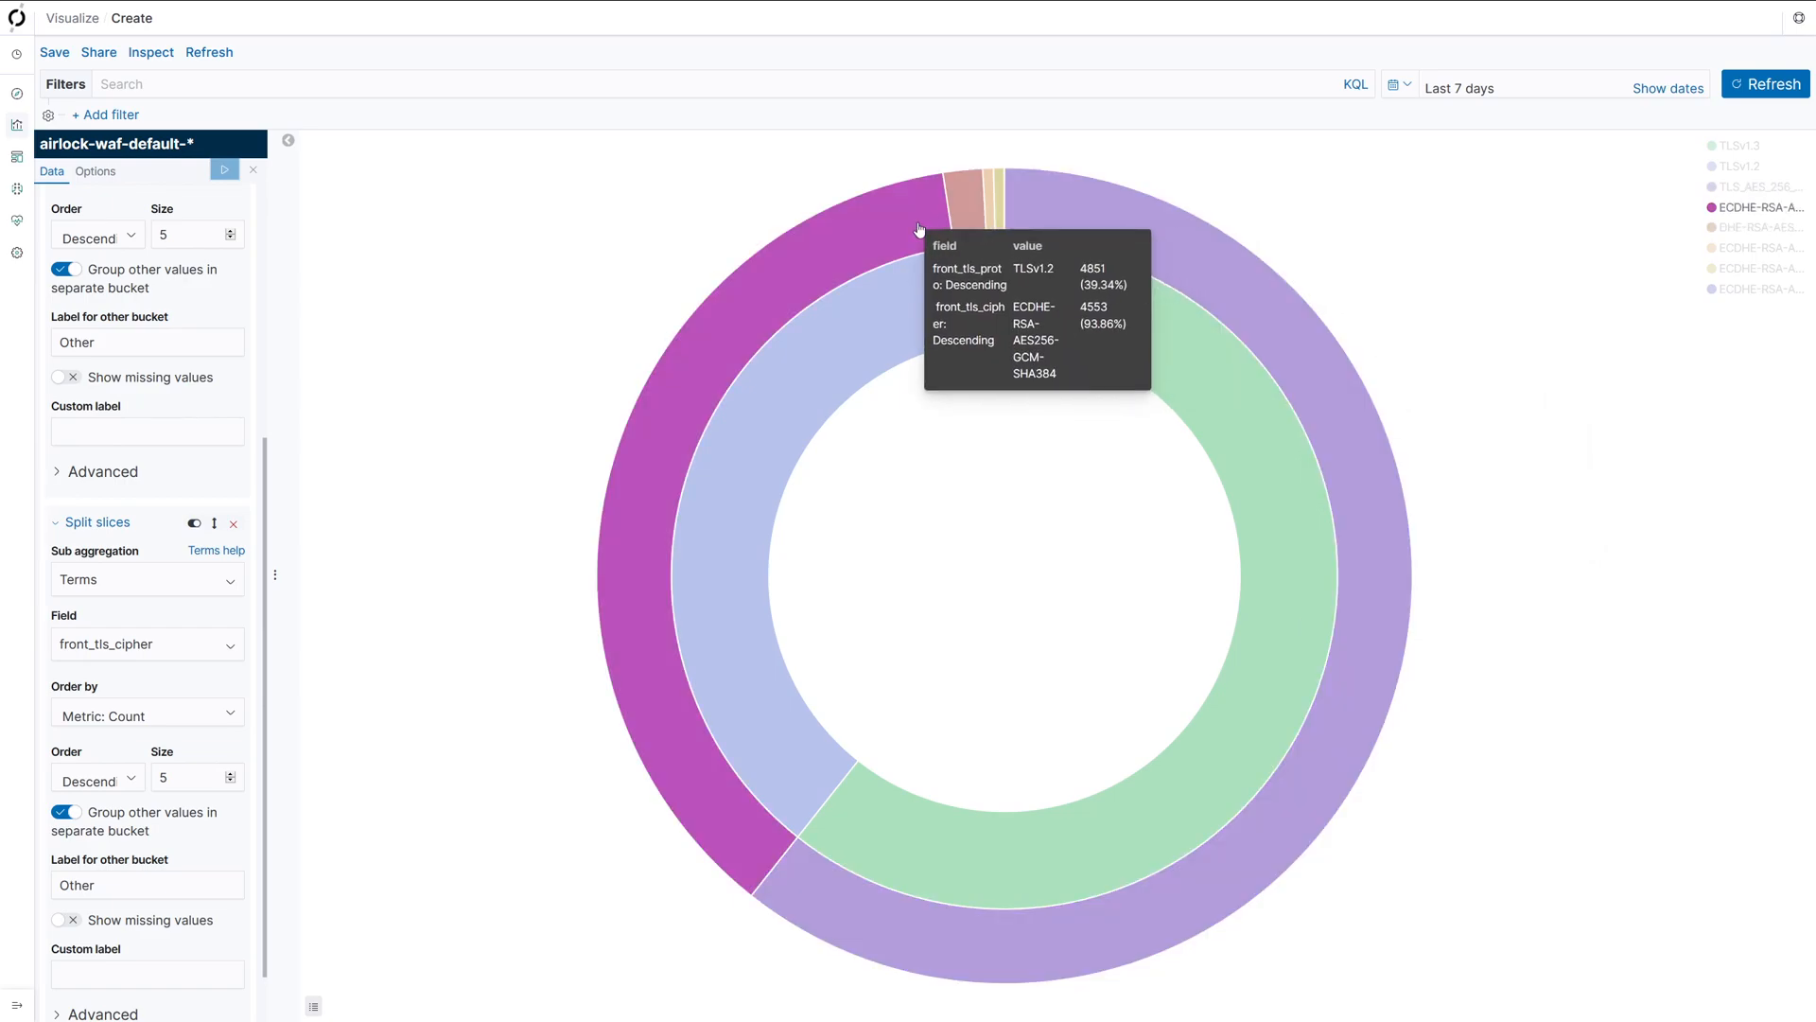
pyautogui.click(54, 52)
pyautogui.hotkey('ctrl', 'a')
pyautogui.write('TLS: Cipher & Protocols')
pyautogui.click(962, 536)
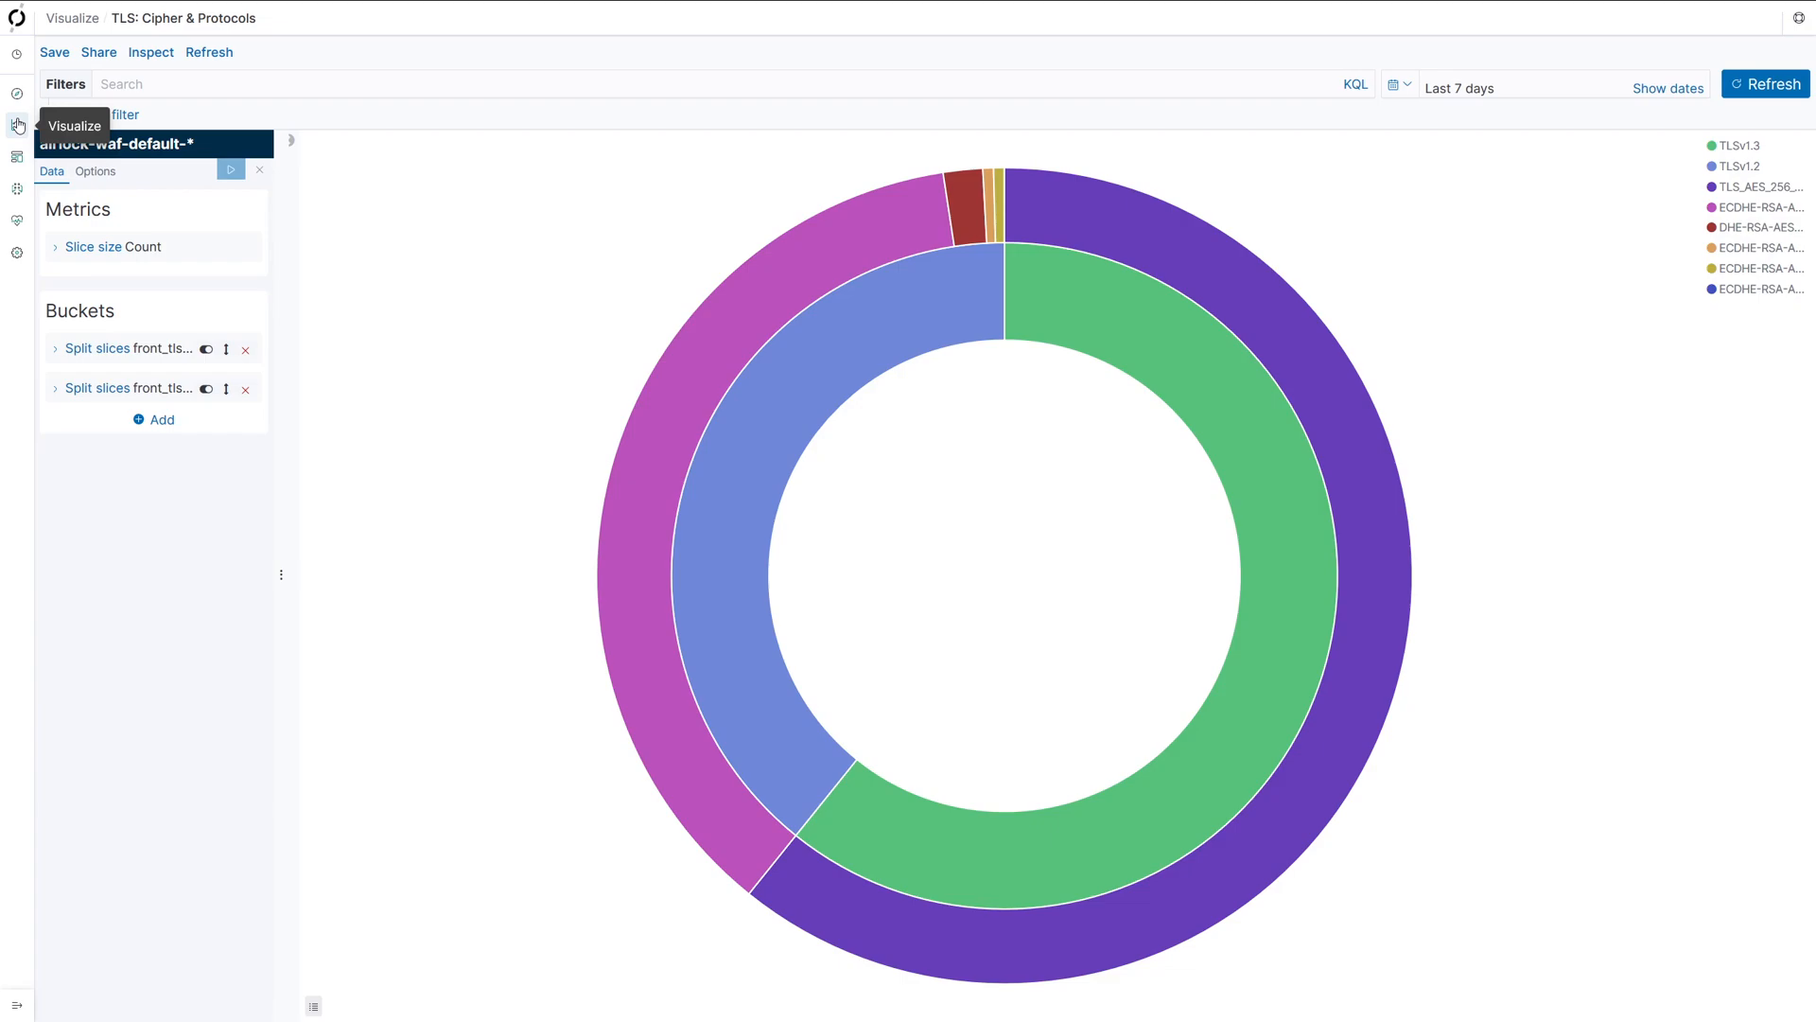
# Create a new visualization of type TSVB
pyautogui.click(18, 124)
pyautogui.click(1146, 110)
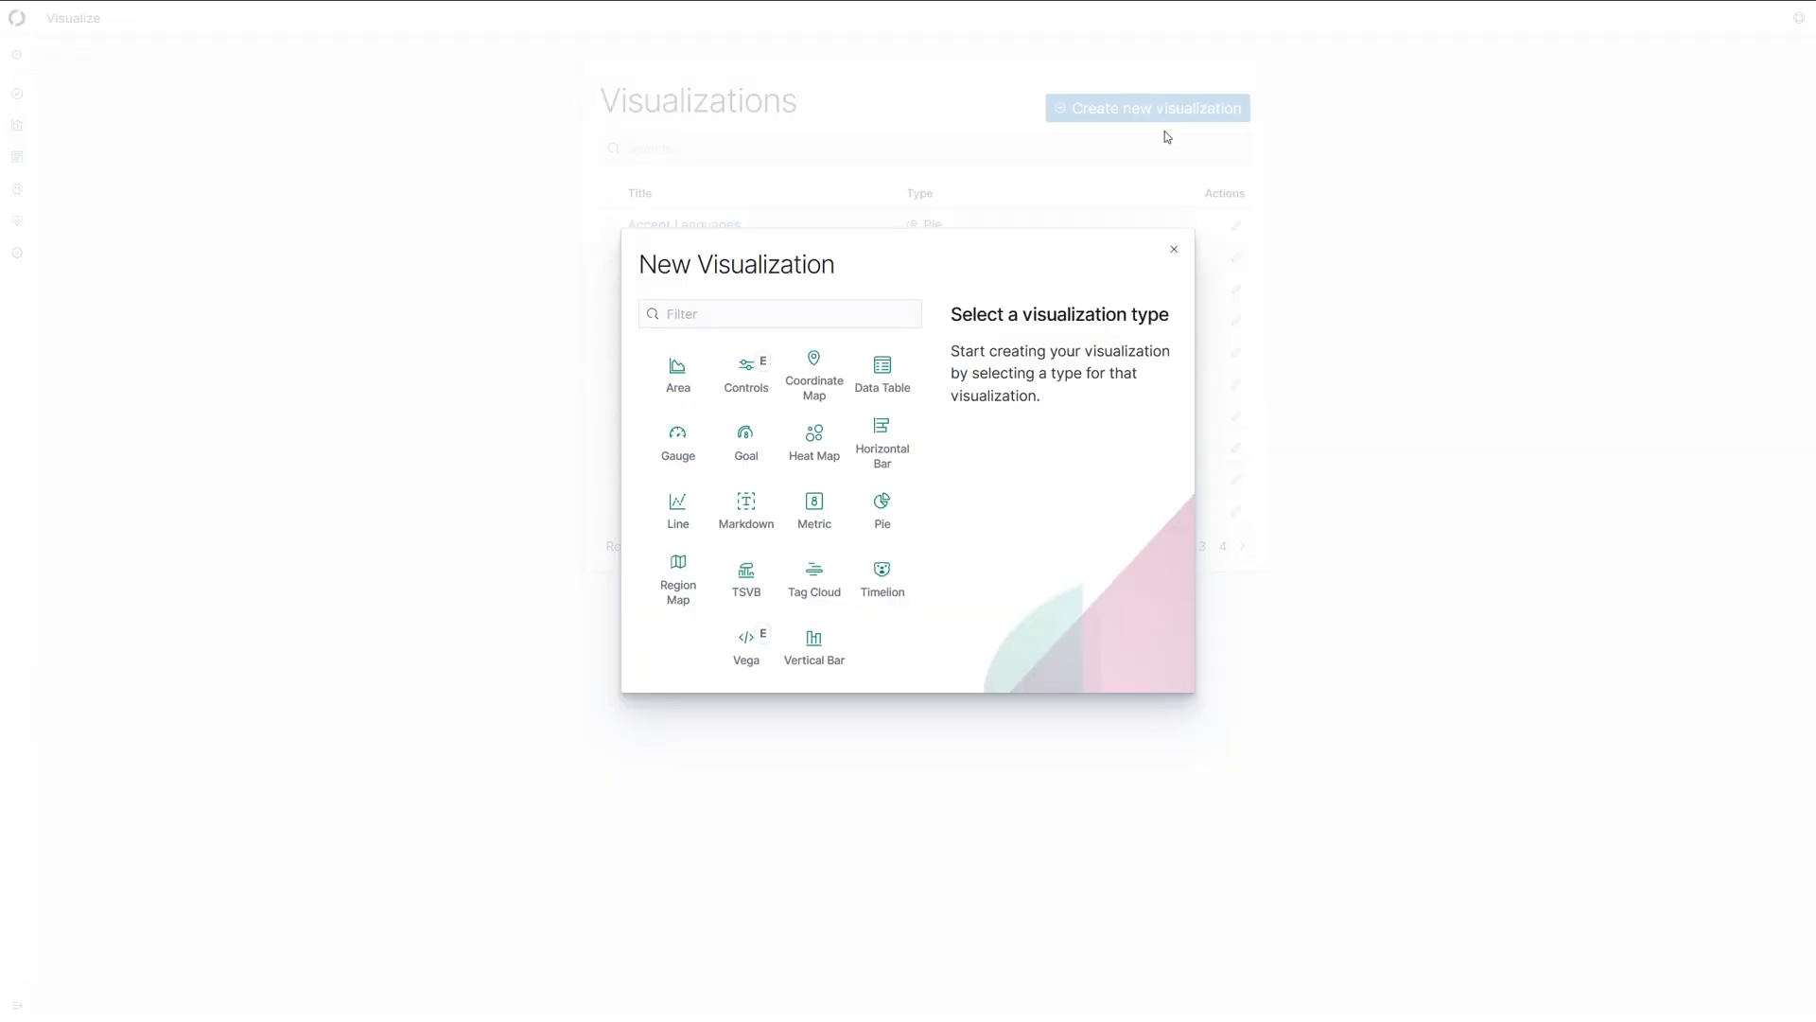
pyautogui.click(756, 575)
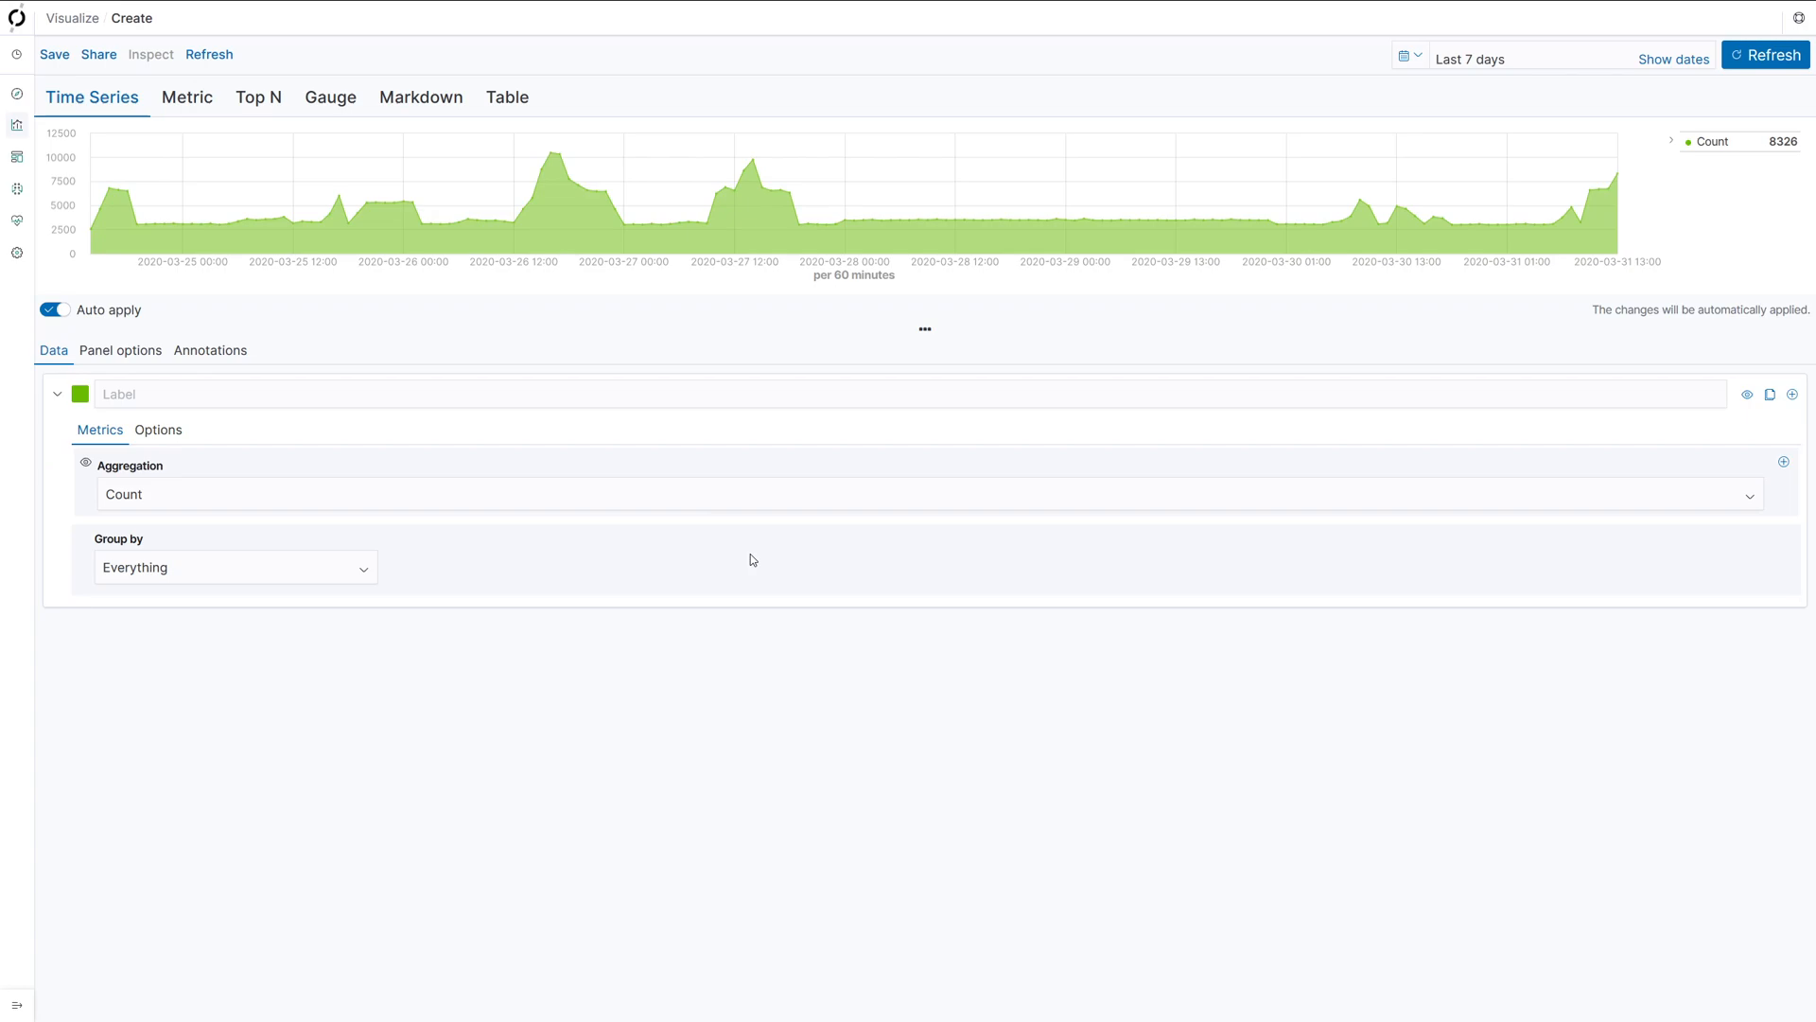
# Group the time series count by Terms on the field front_tls_cipher
pyautogui.click(352, 571)
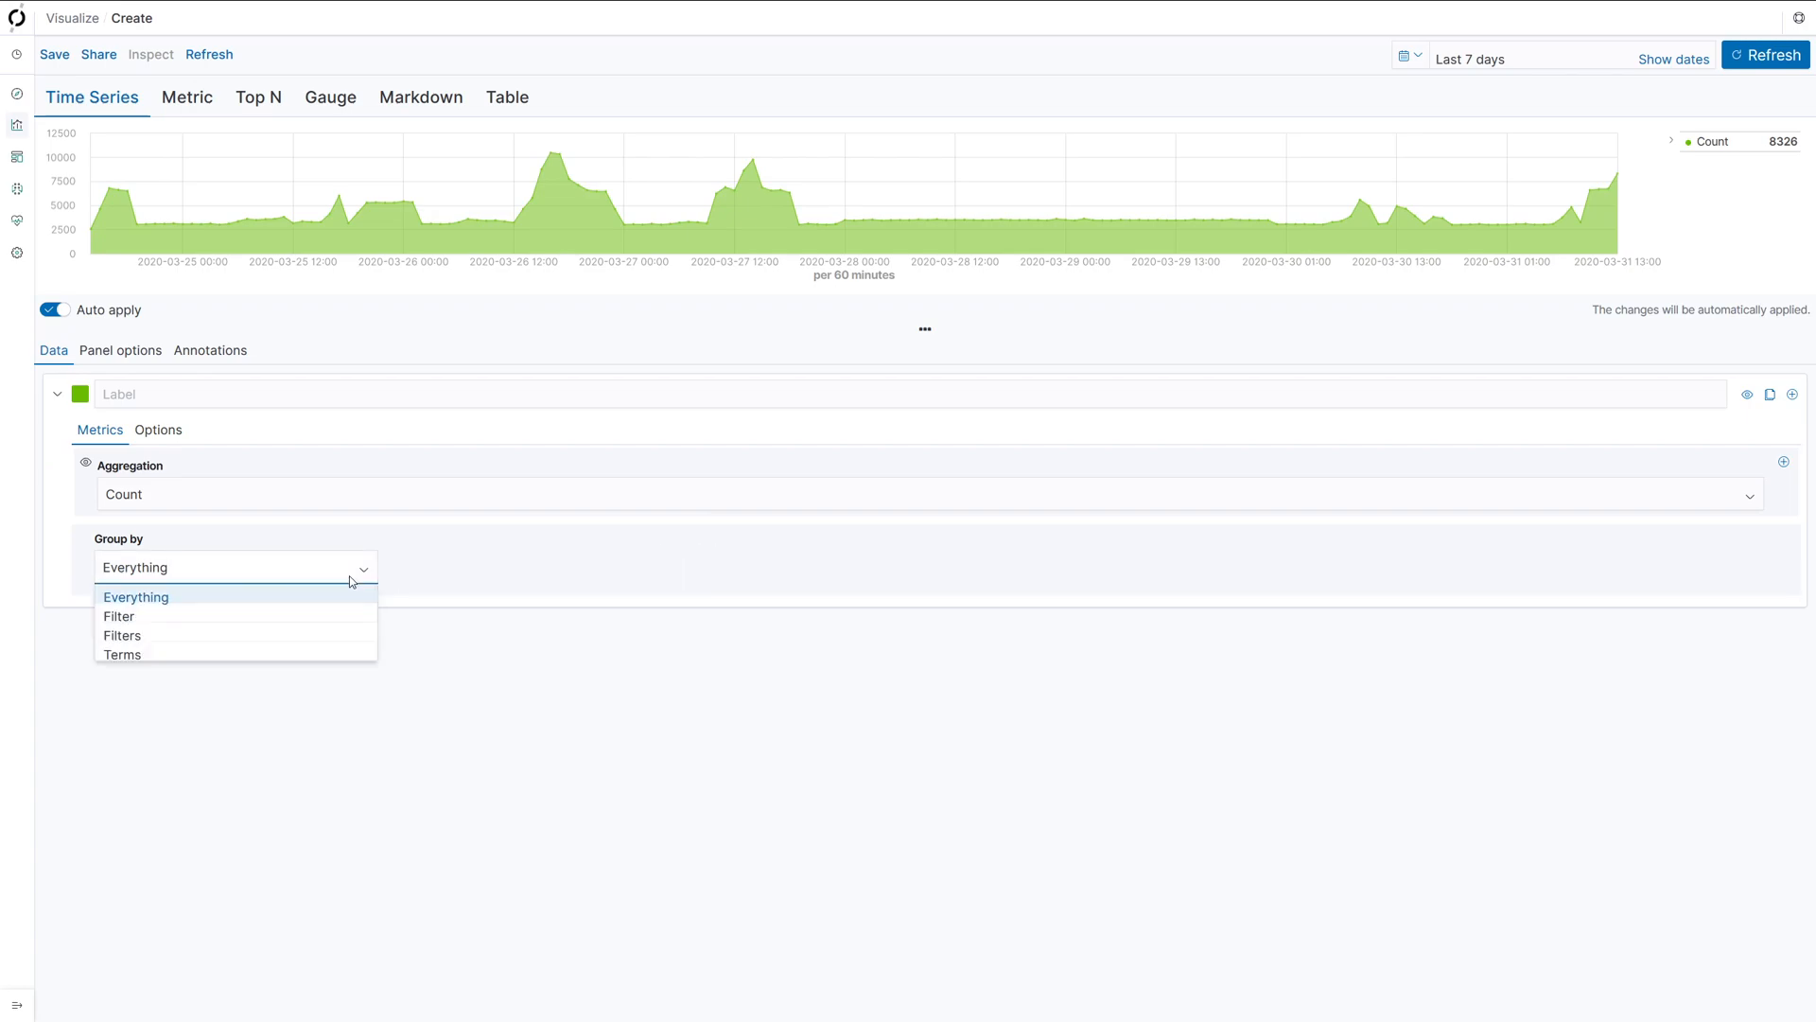
pyautogui.click(304, 657)
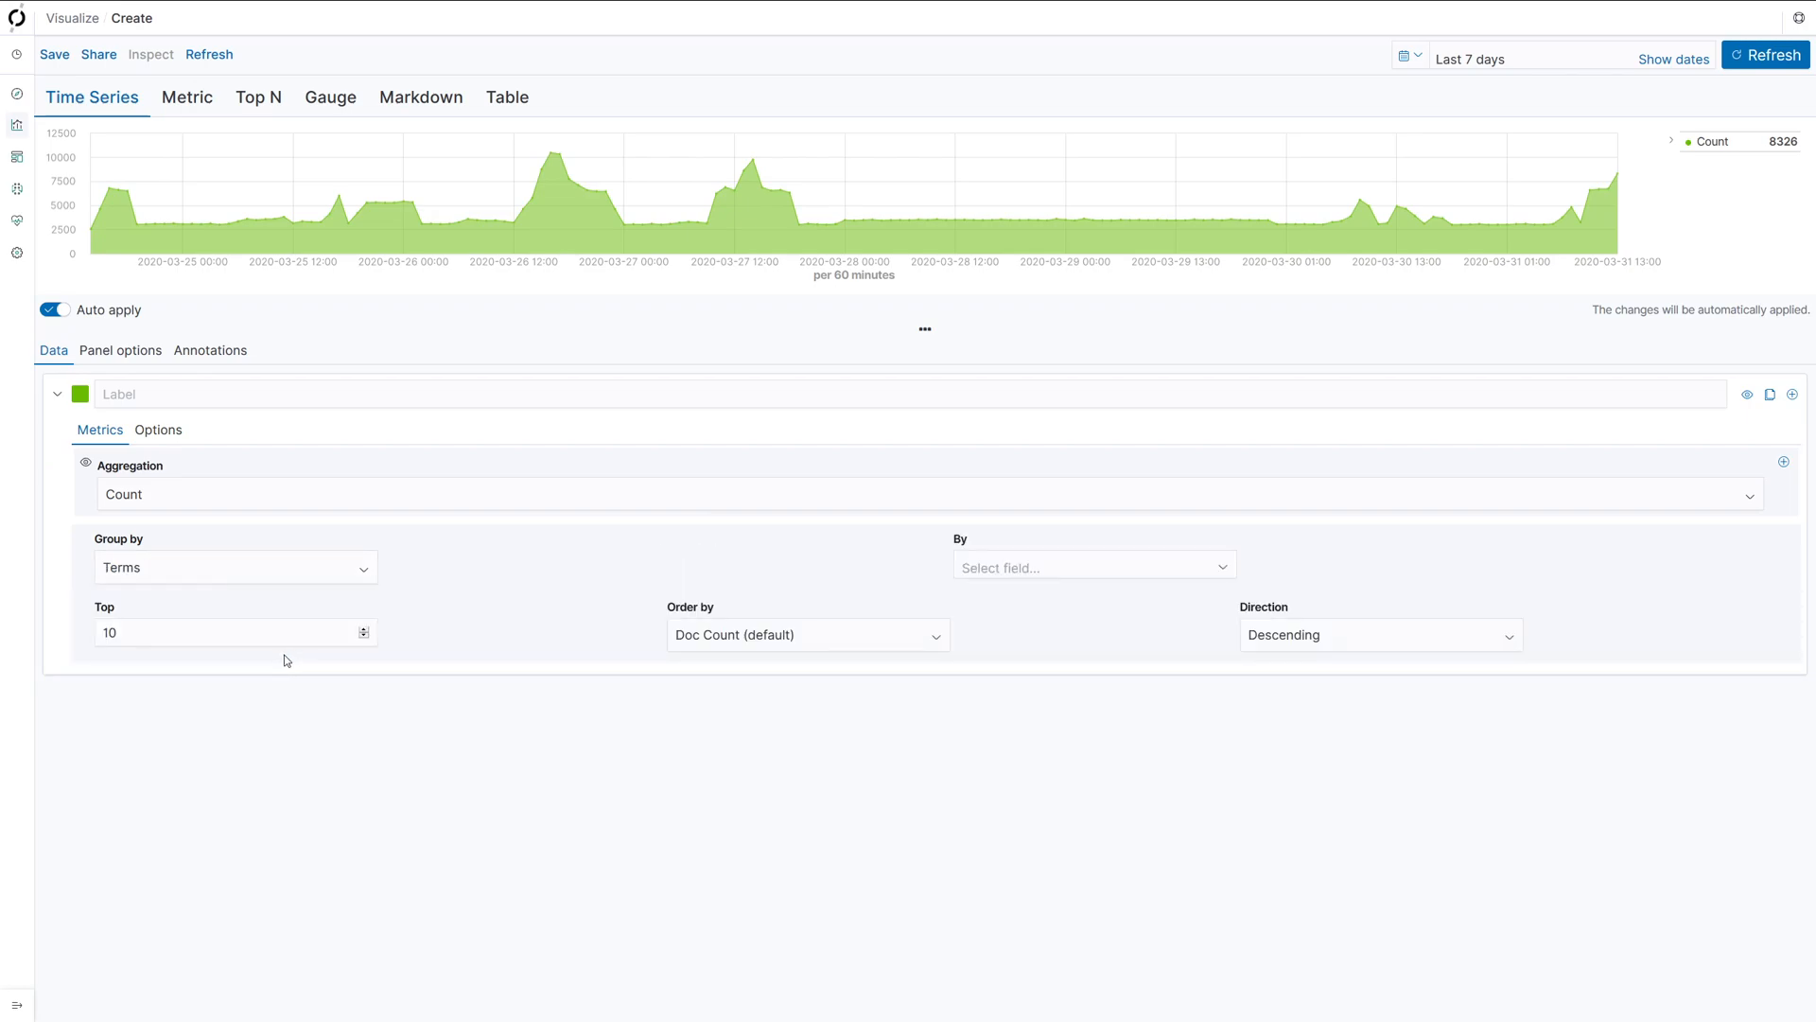
pyautogui.click(1033, 568)
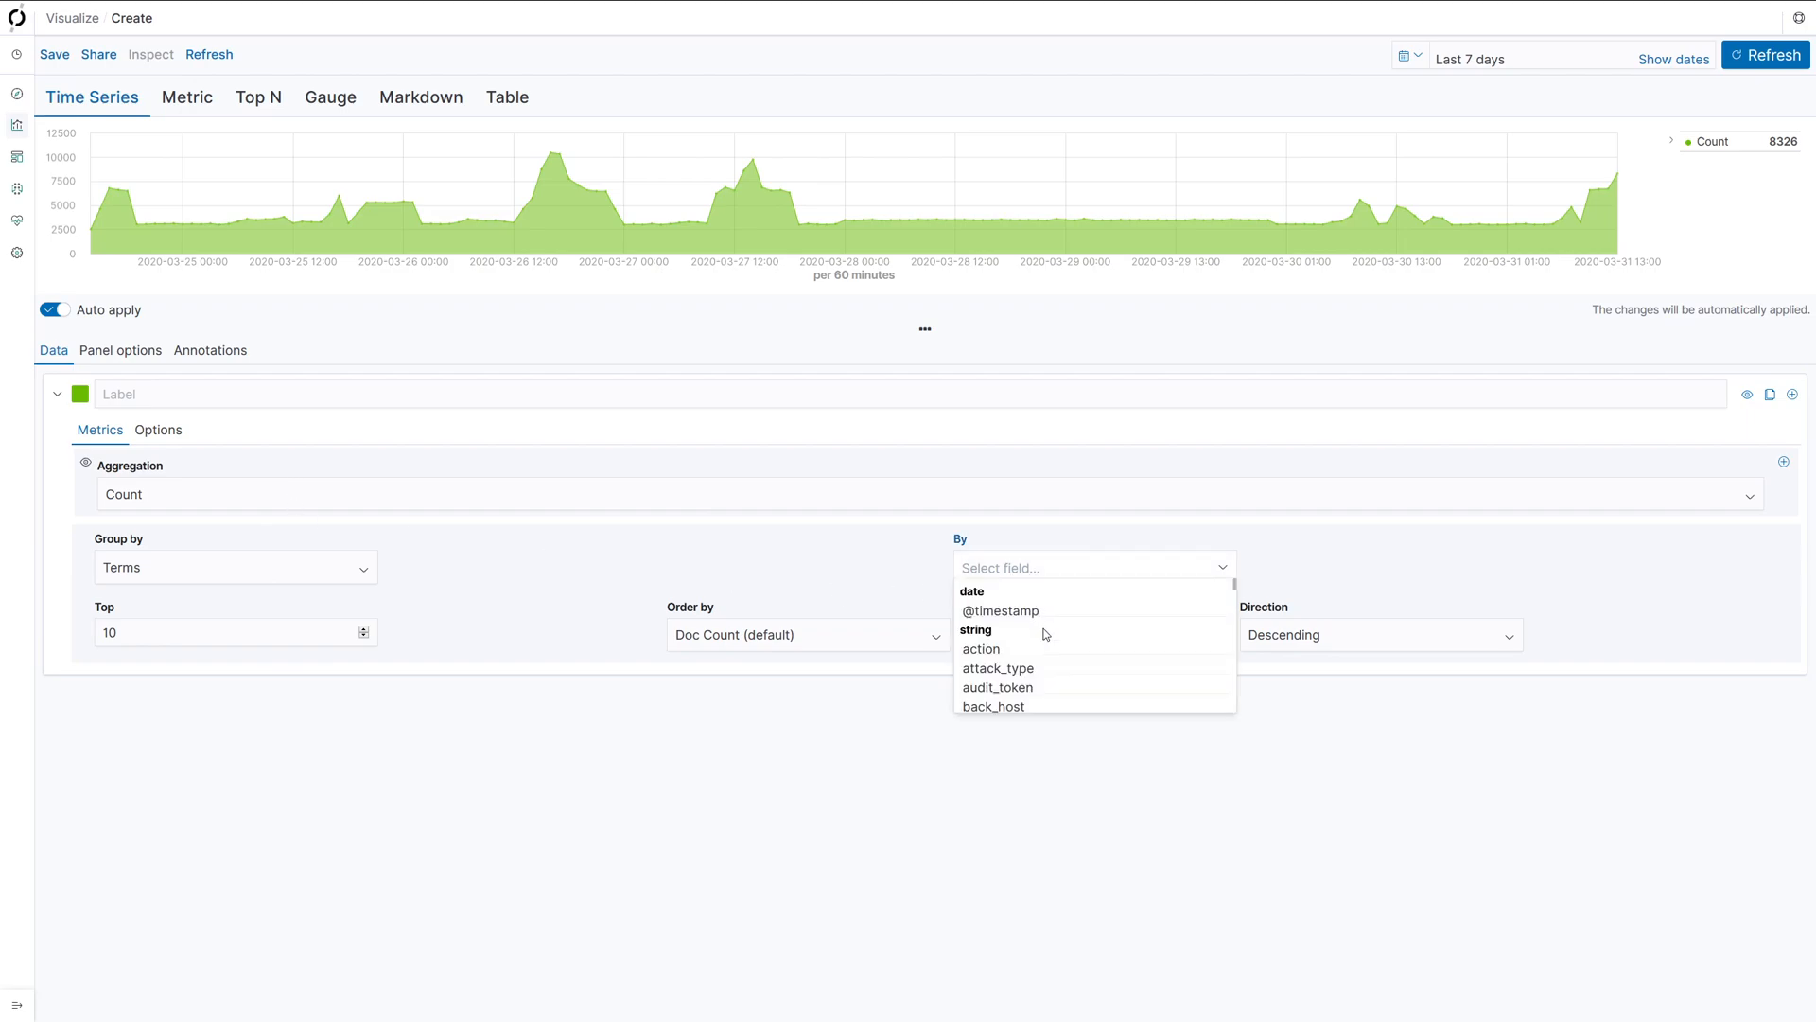
pyautogui.write('front_tls')
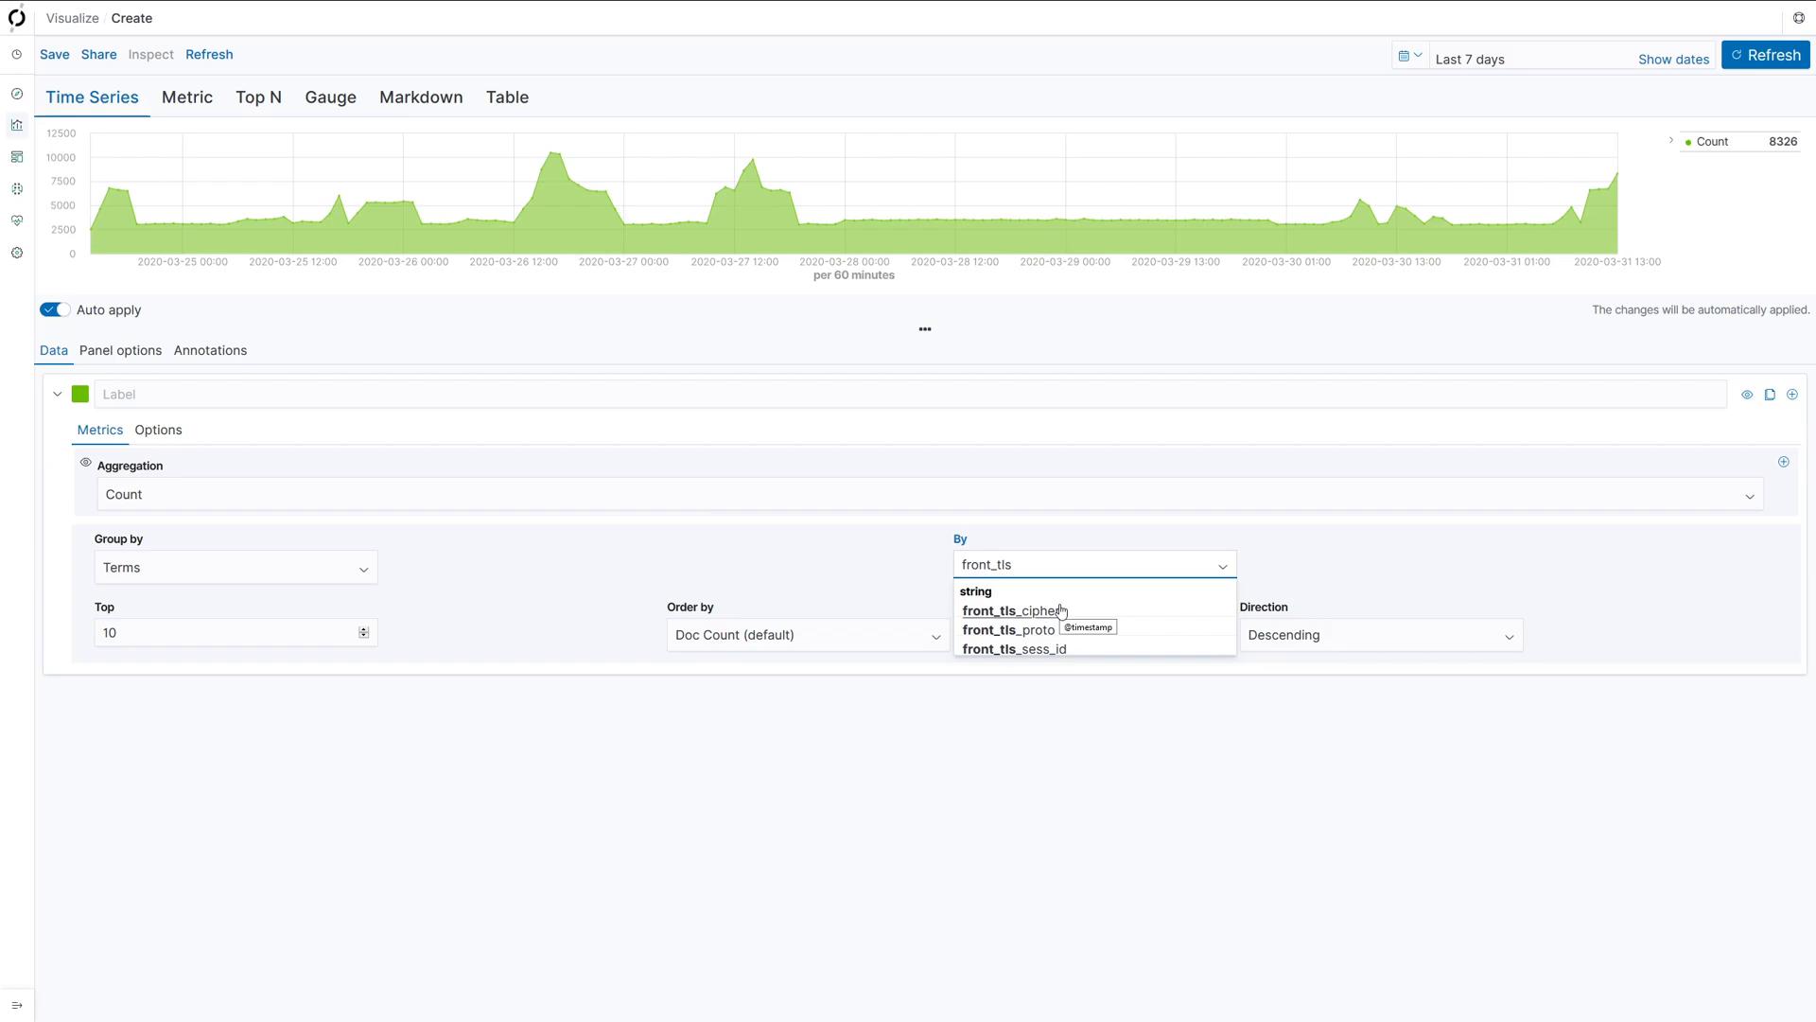
pyautogui.click(1061, 610)
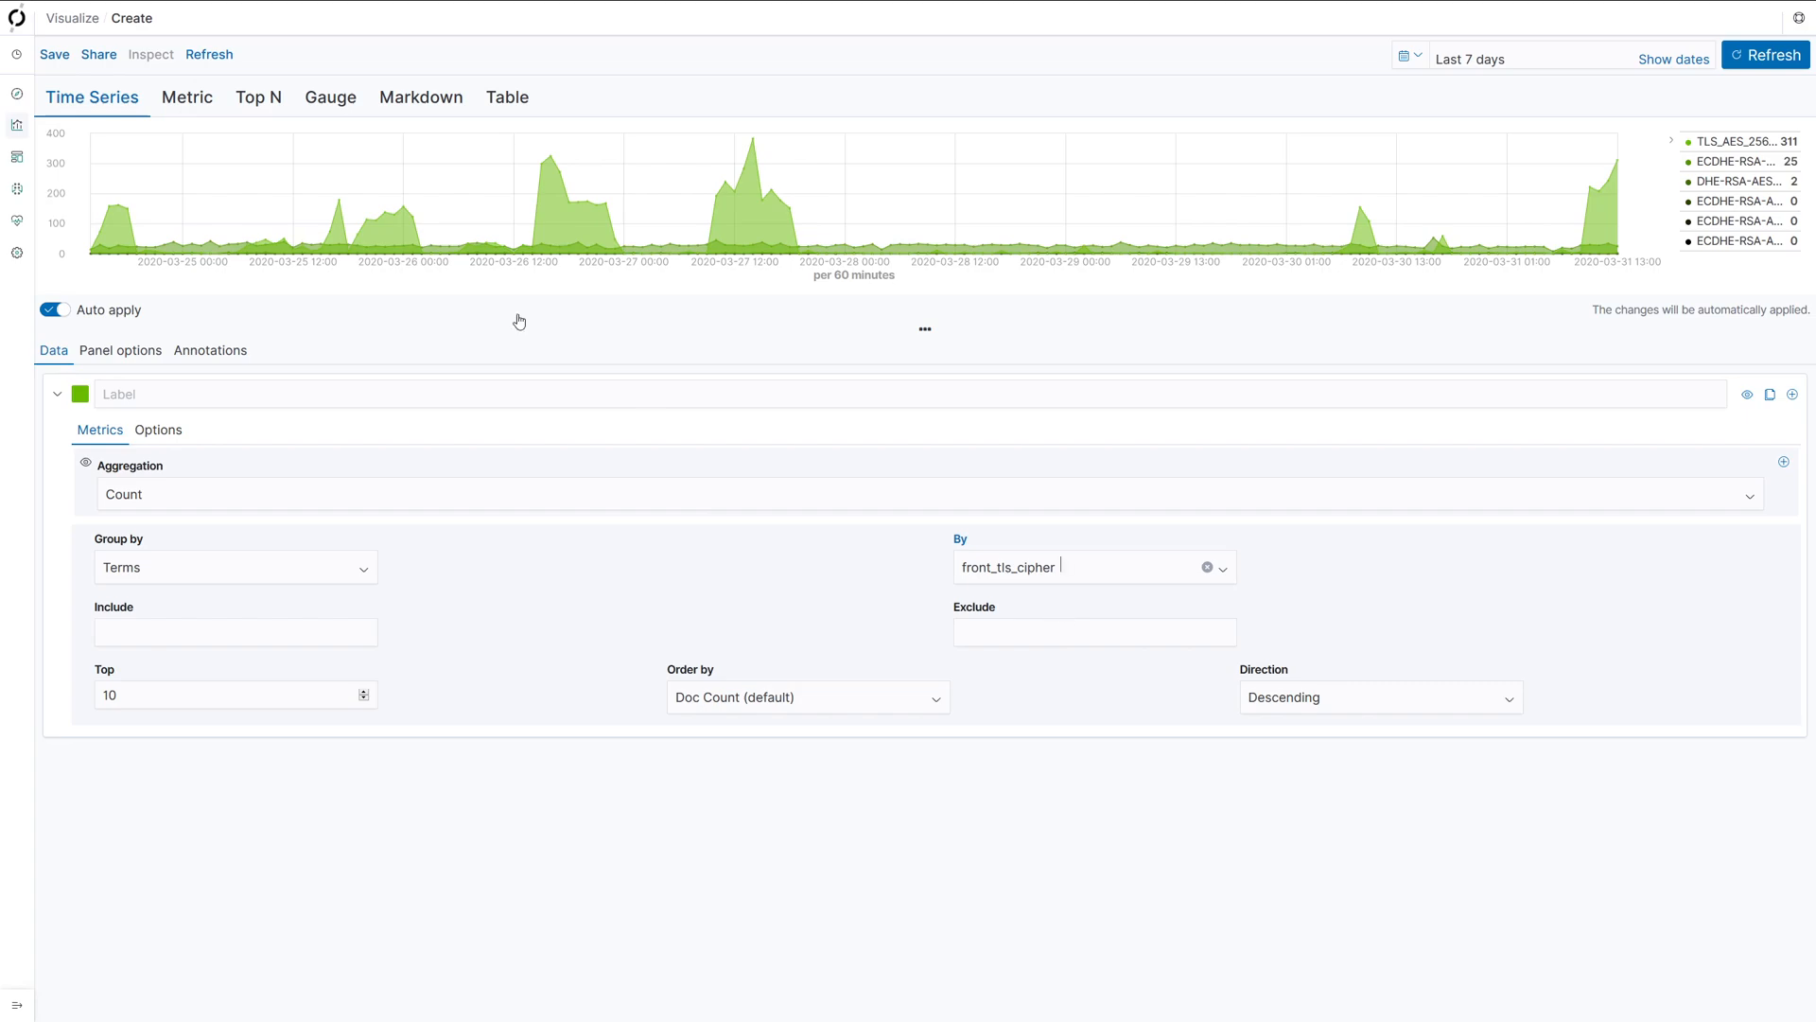
# Save the time series visualization under the title "TLS: Time Chart"
pyautogui.click(66, 52)
pyautogui.write('TLS')
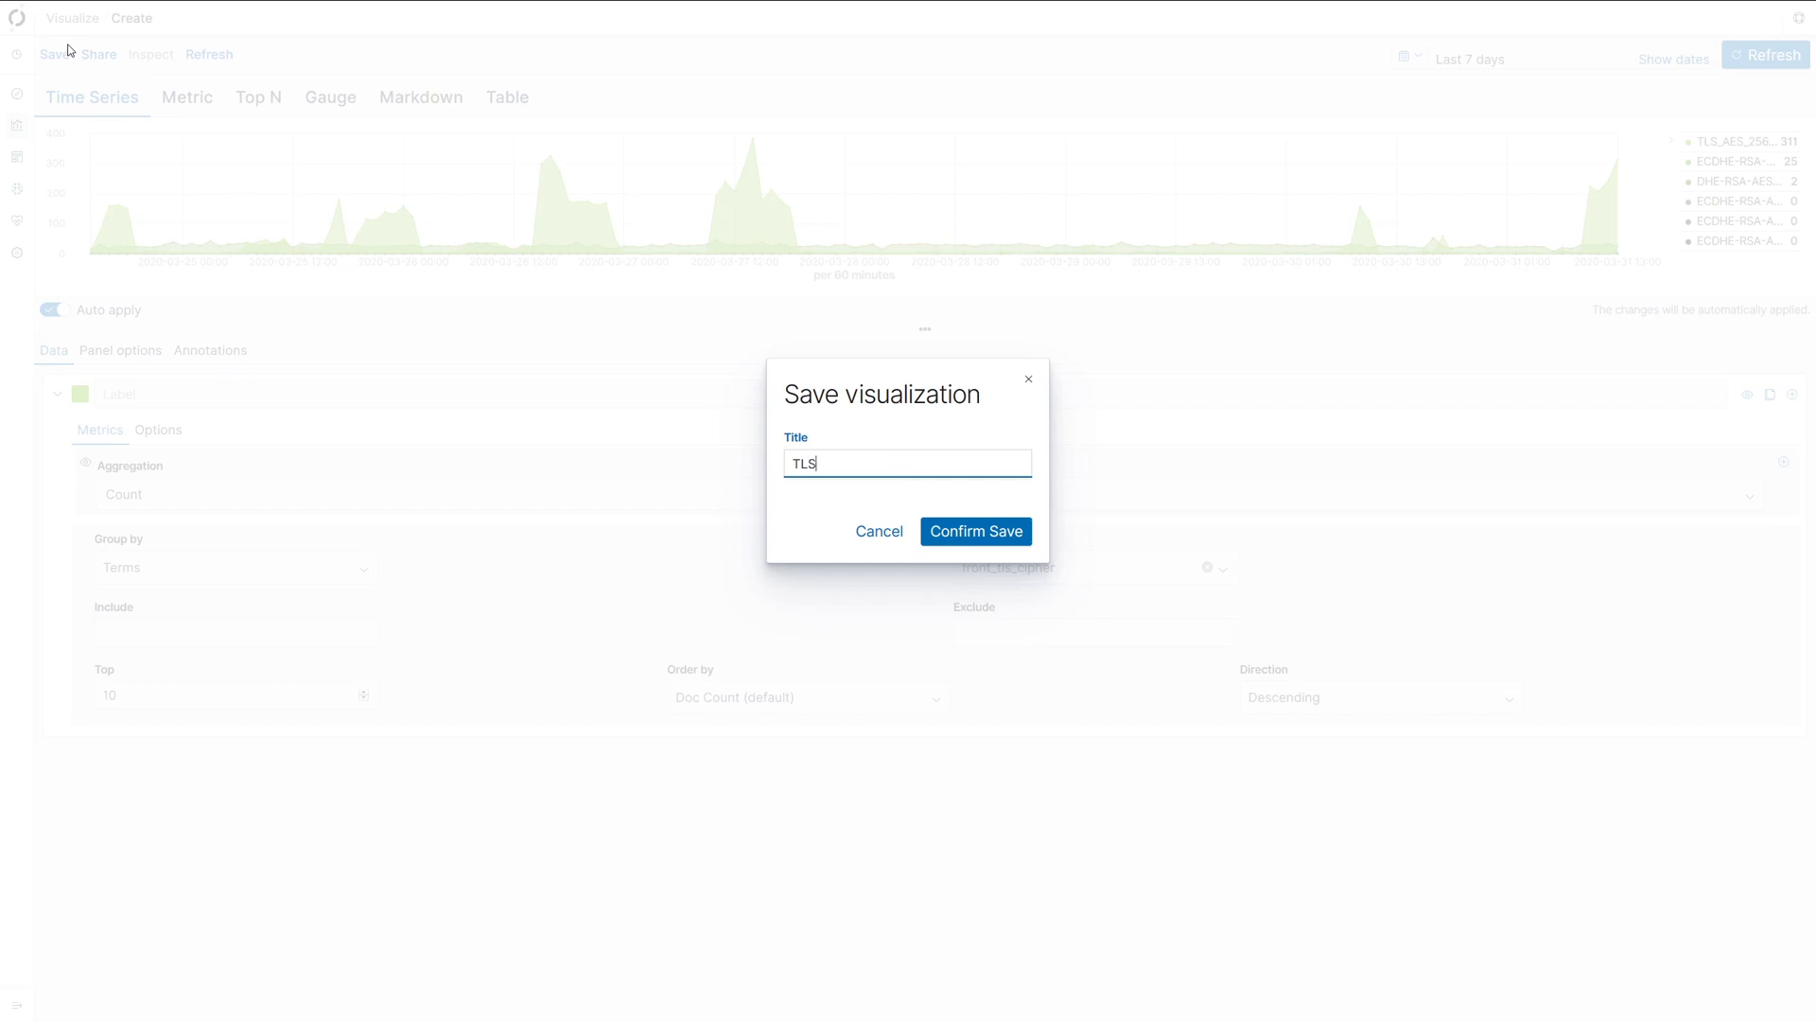
pyautogui.write(': Time Chart')
pyautogui.click(1008, 537)
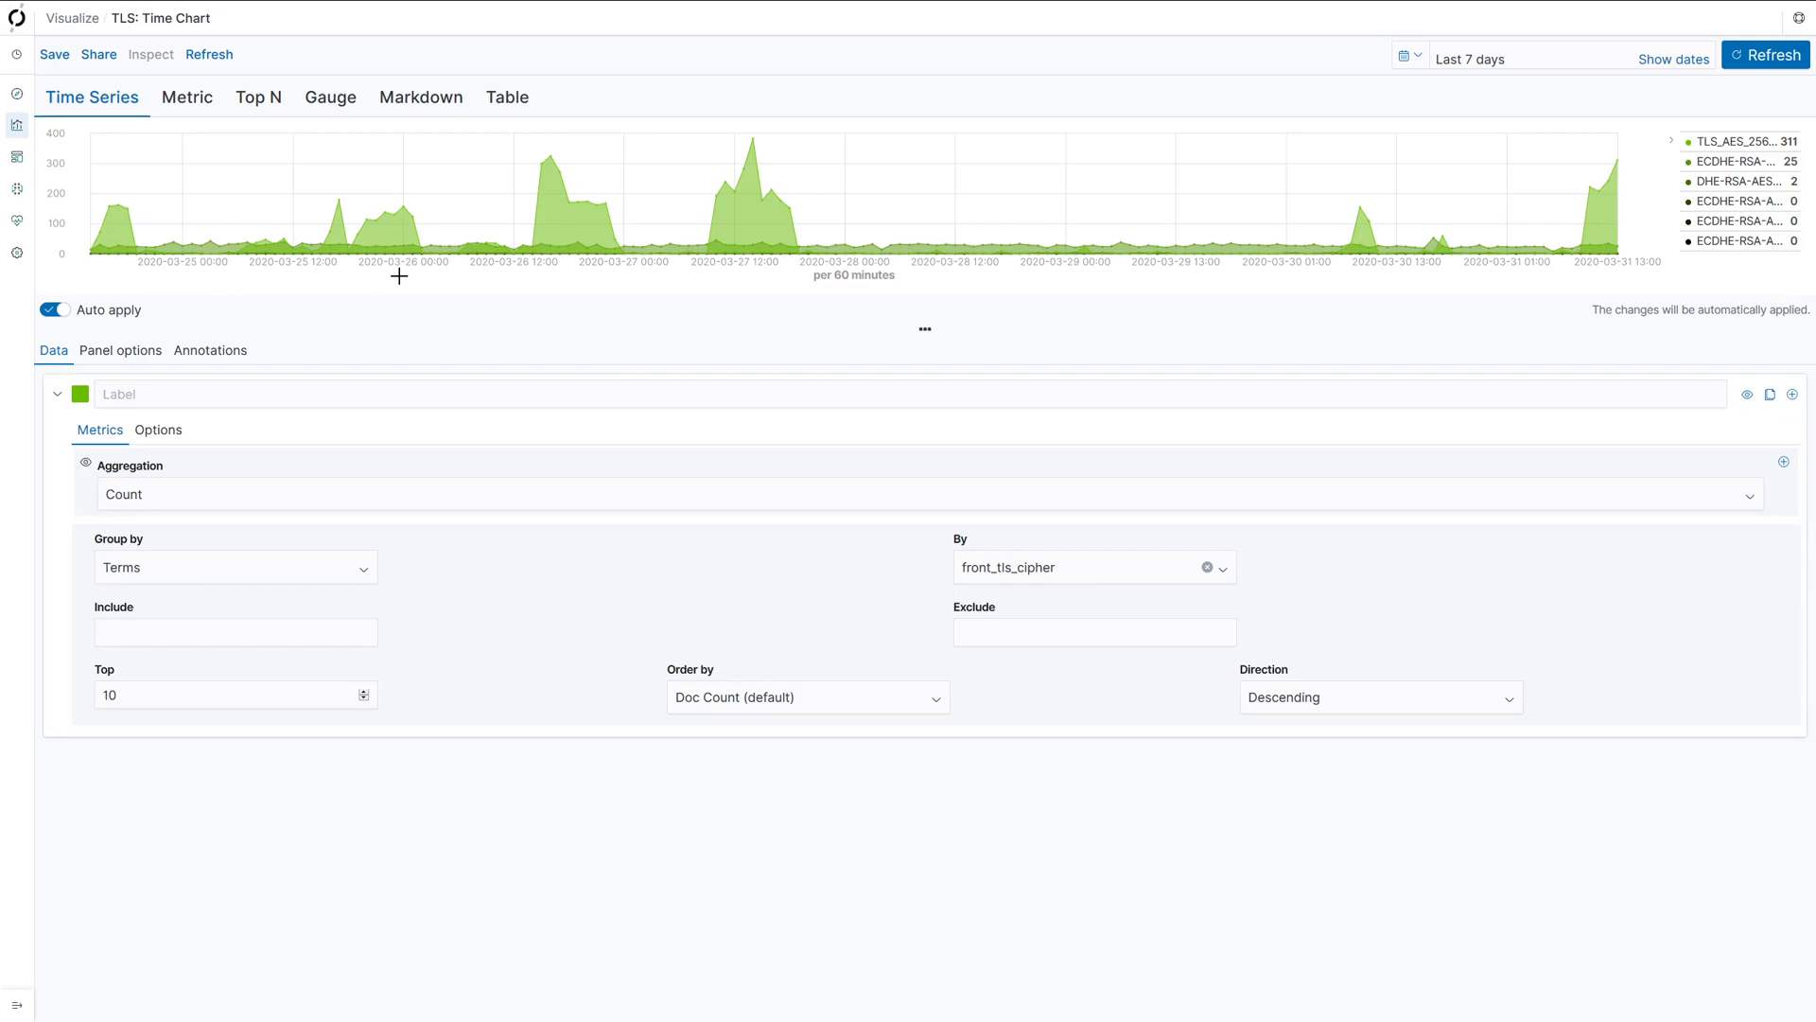
# Create a new Data Table visualization with airlock-waf-default-* as its source
pyautogui.click(17, 125)
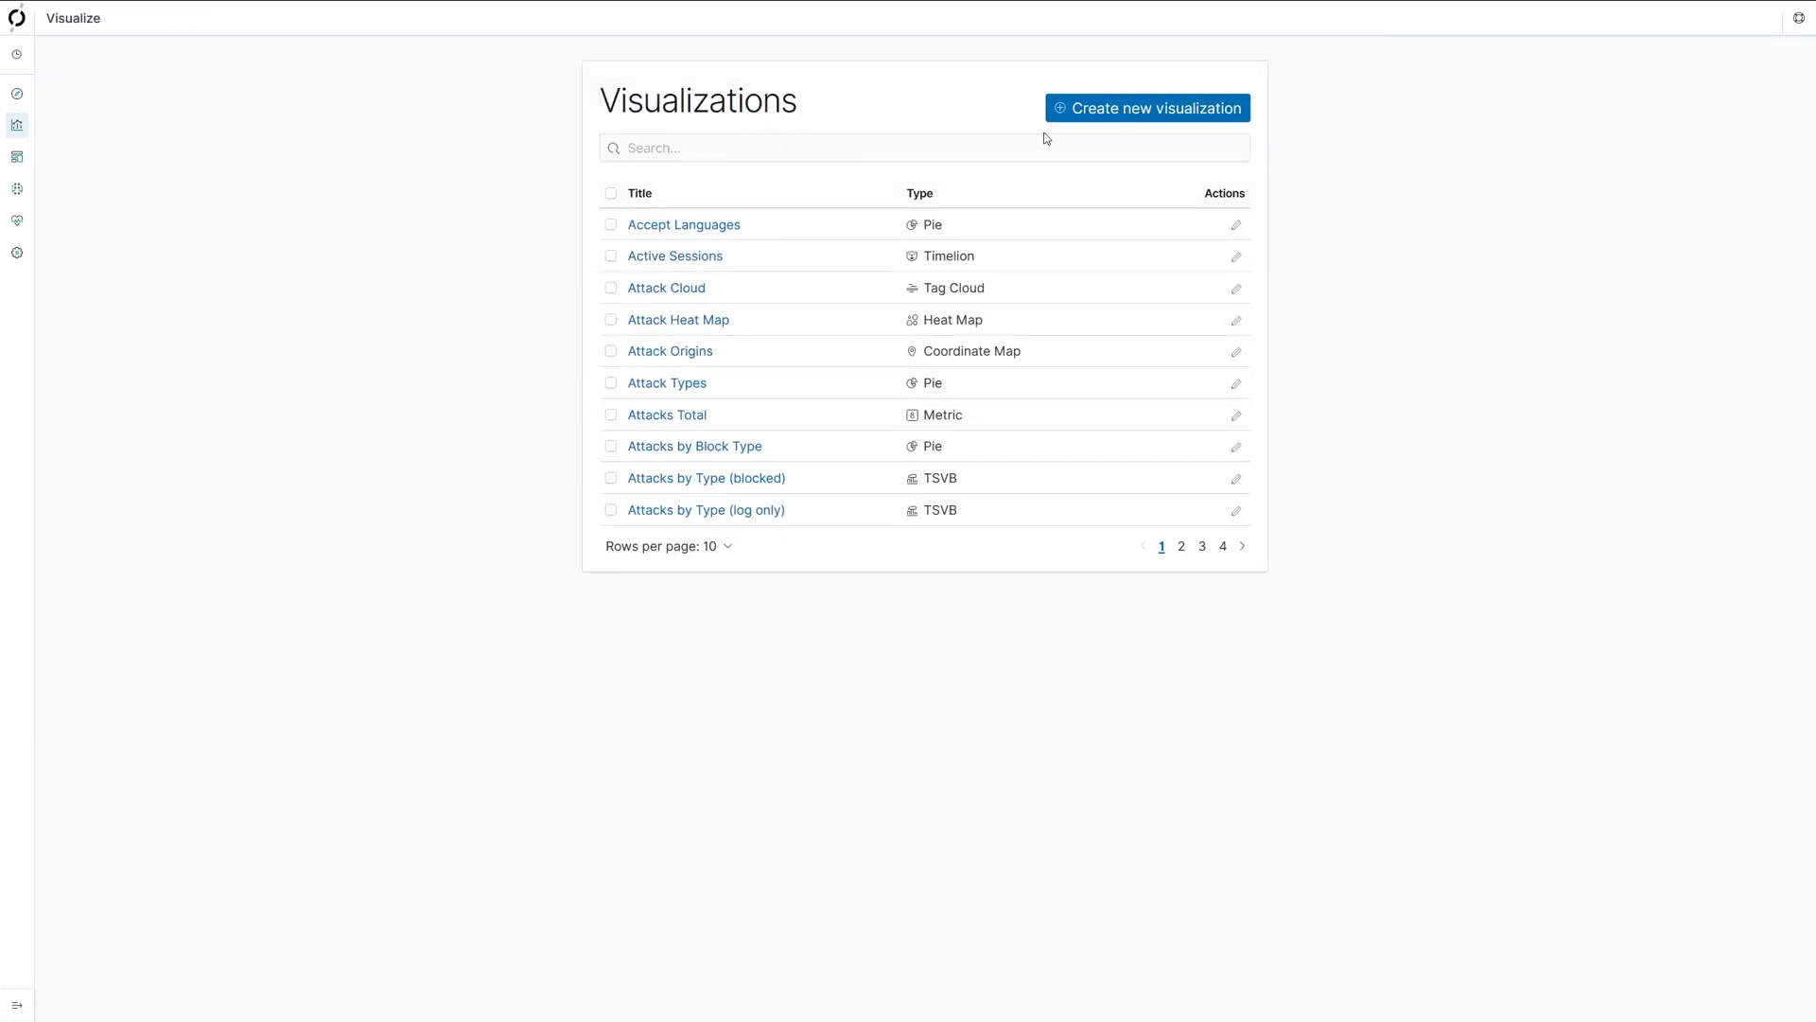
pyautogui.click(1181, 110)
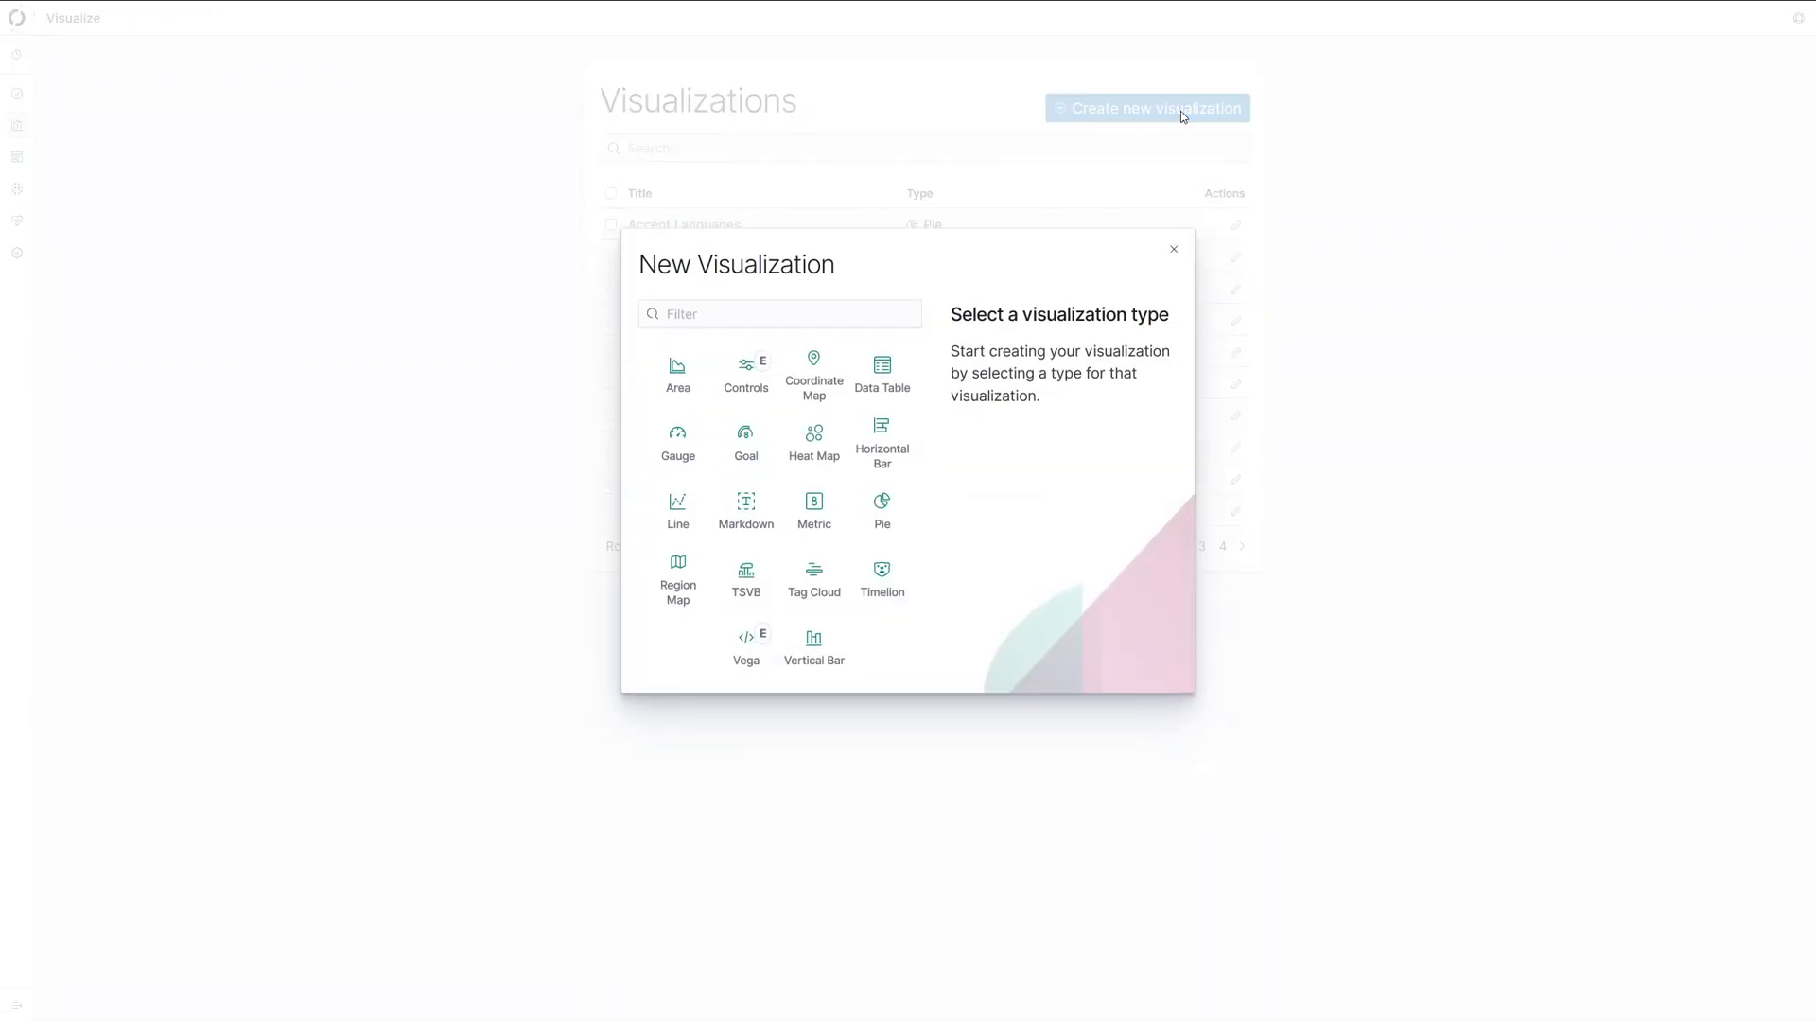
pyautogui.click(883, 373)
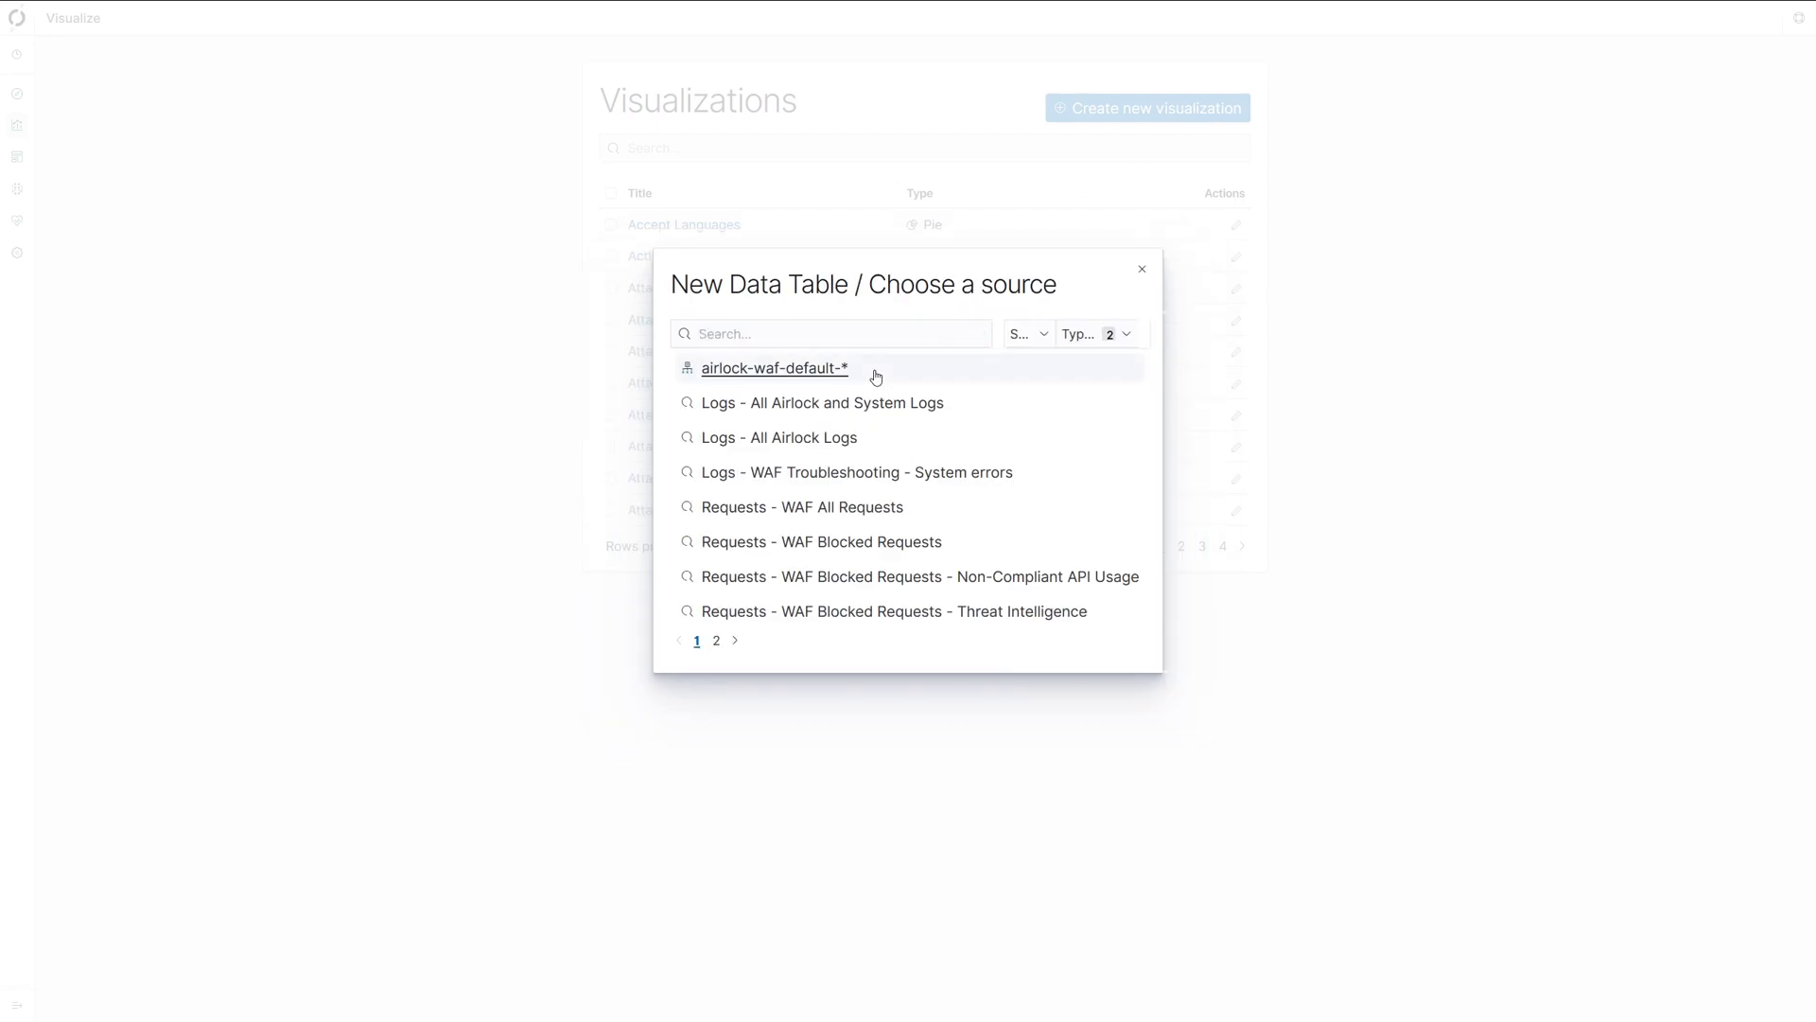
pyautogui.click(775, 369)
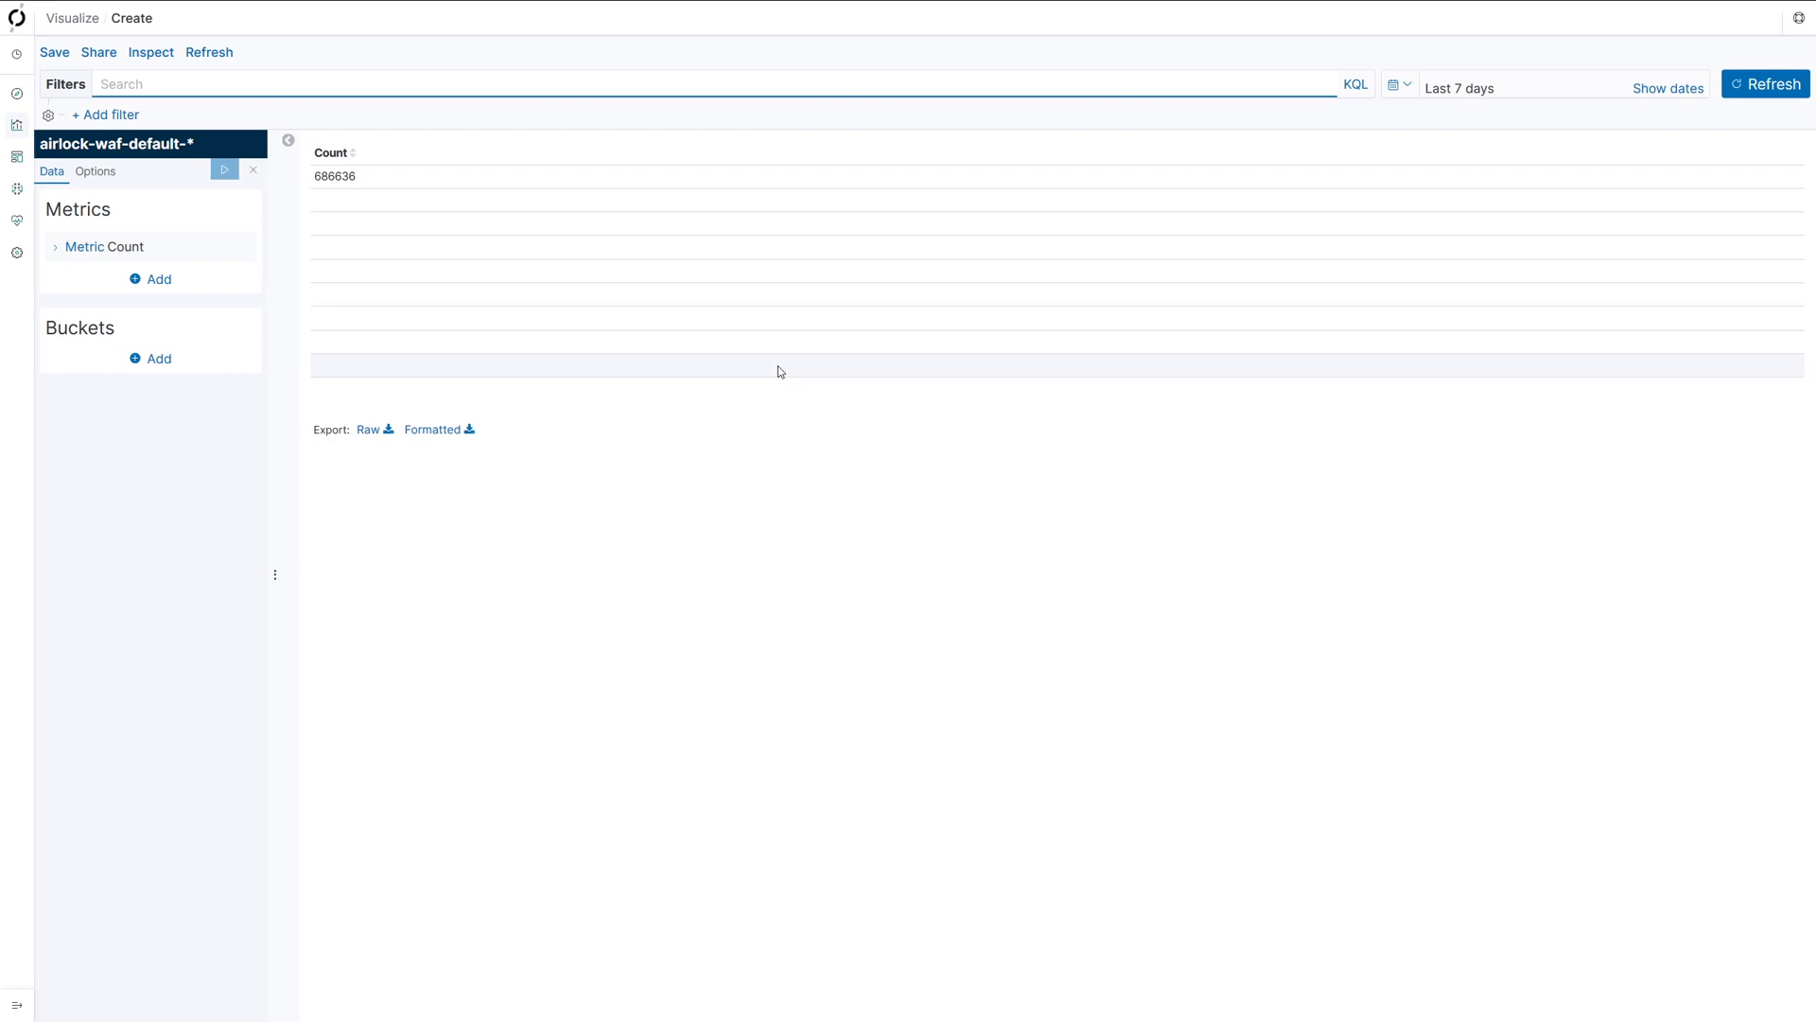
# Add a Unique Count metric on the field sess_id to the data table and apply the changes
pyautogui.click(155, 282)
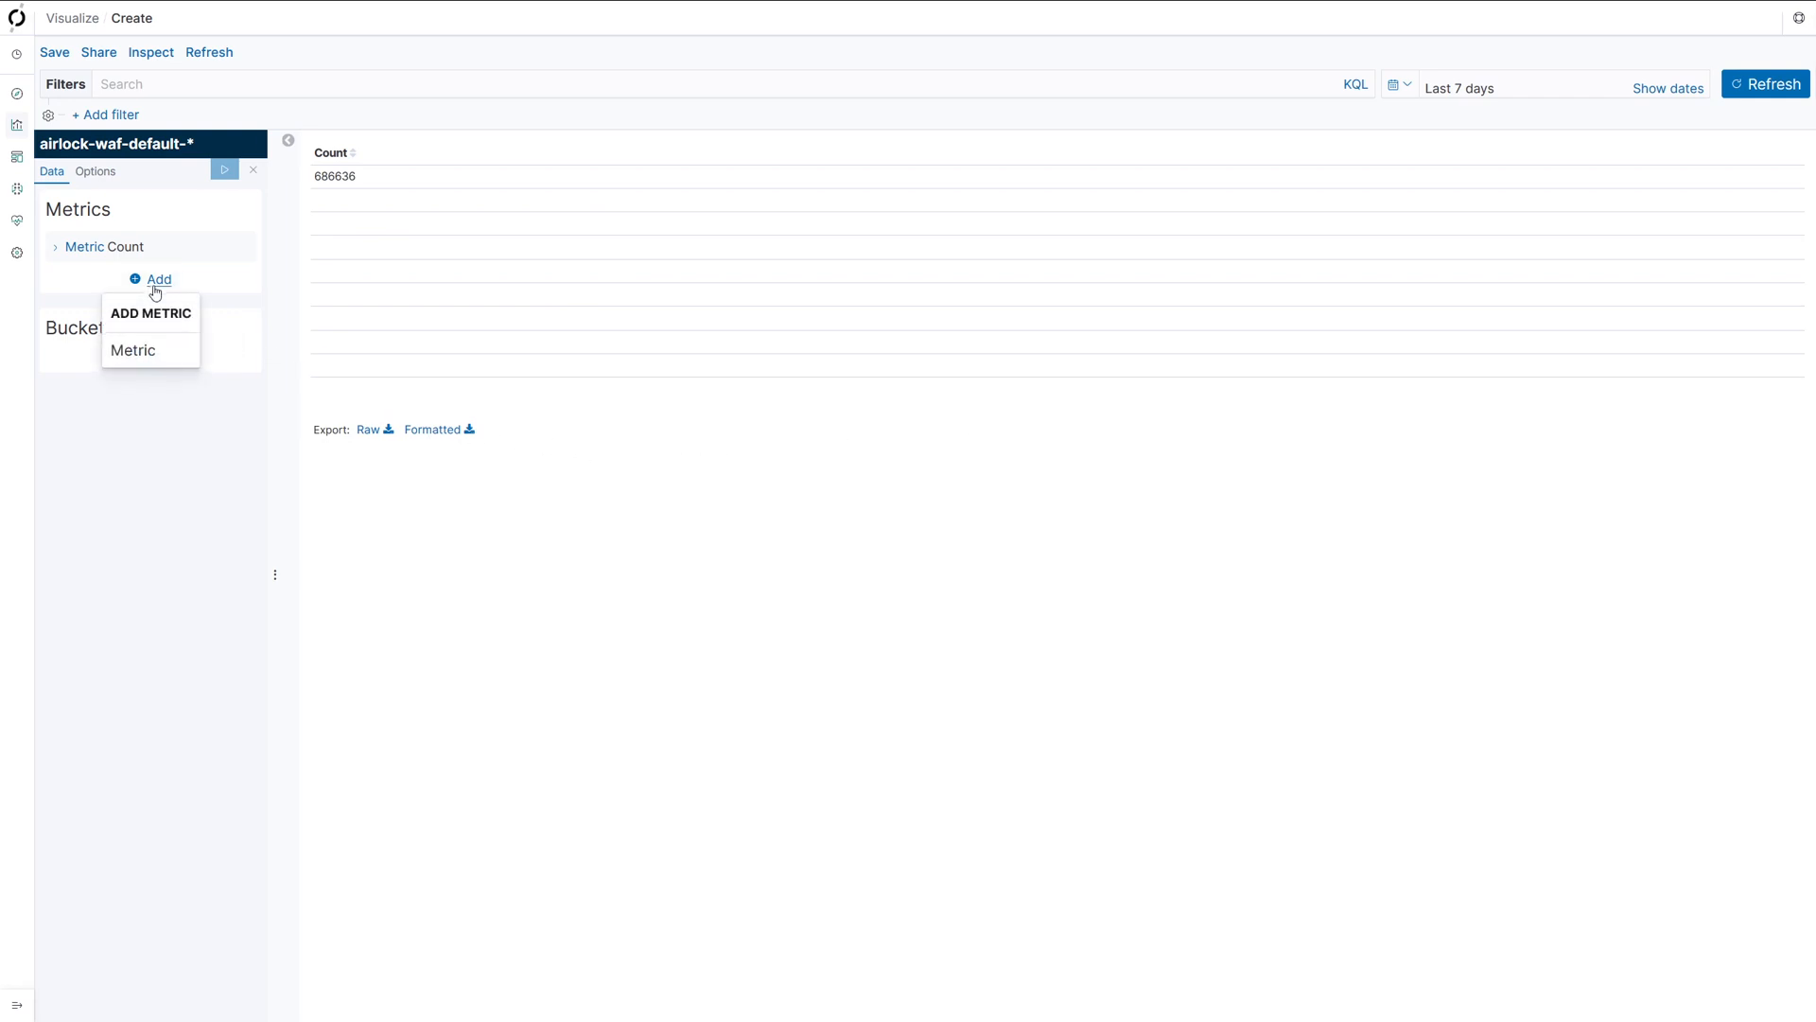
pyautogui.click(134, 352)
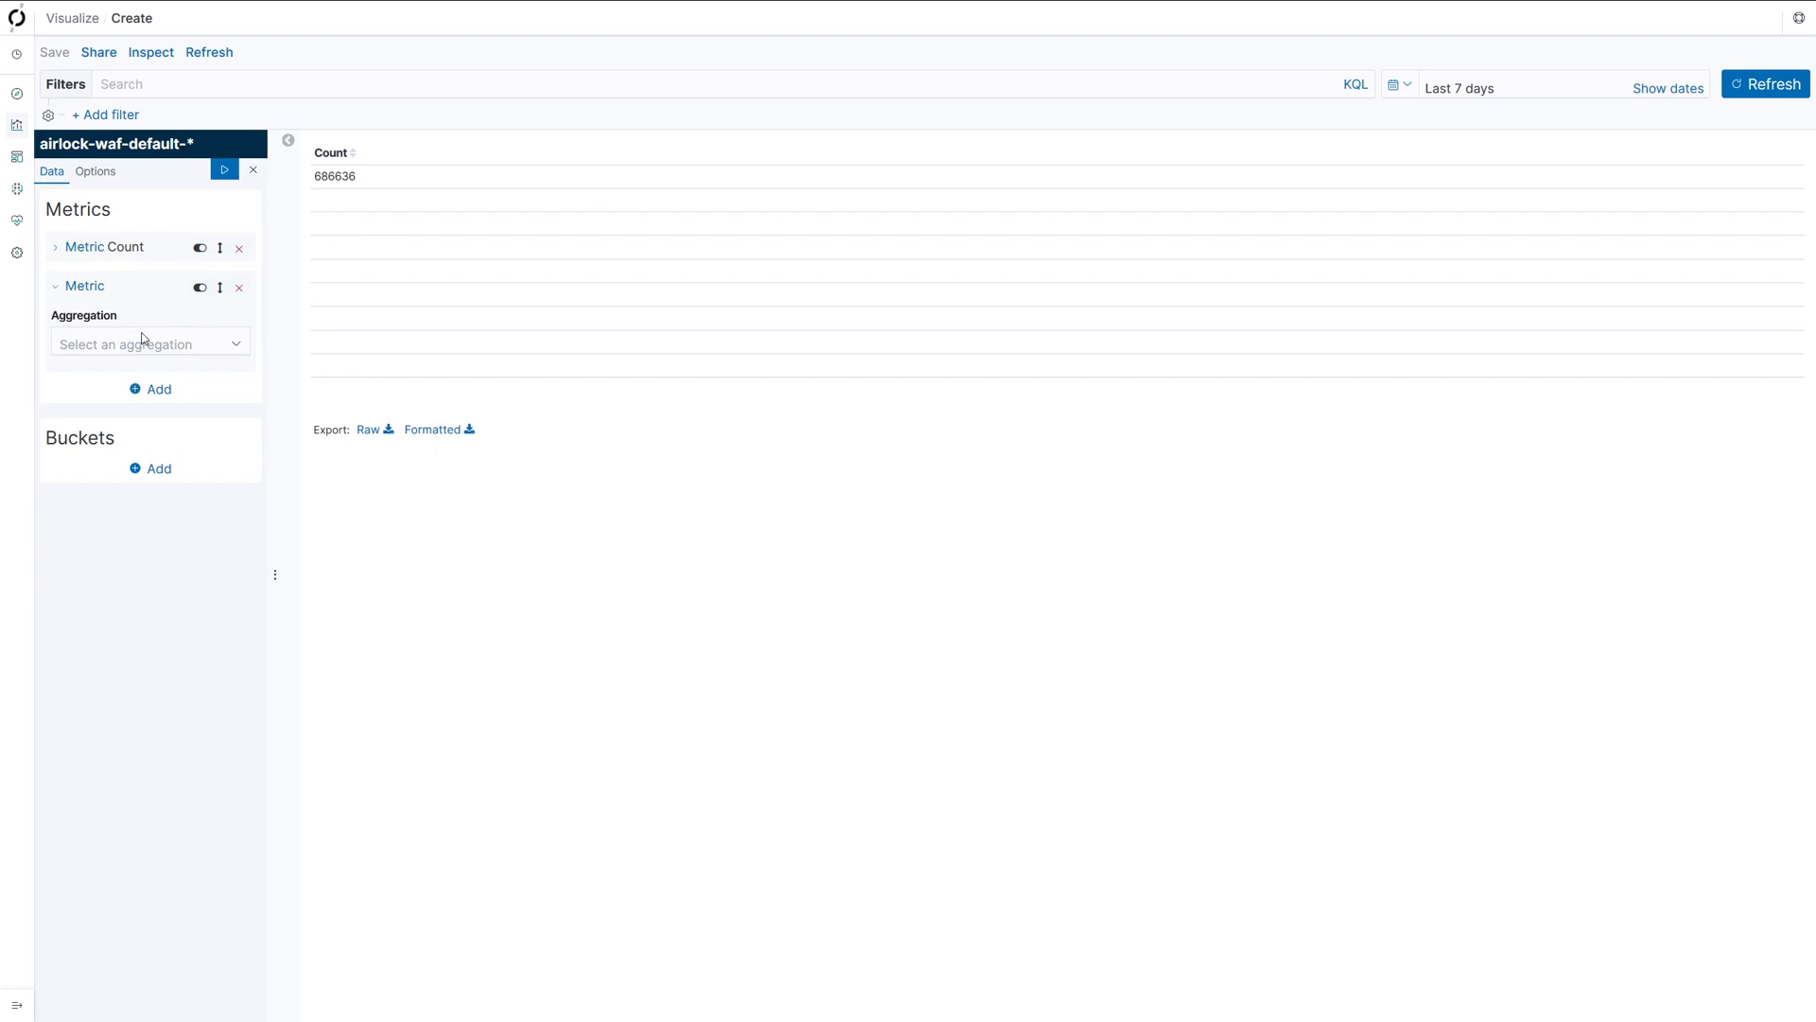
pyautogui.click(143, 340)
pyautogui.write('uni')
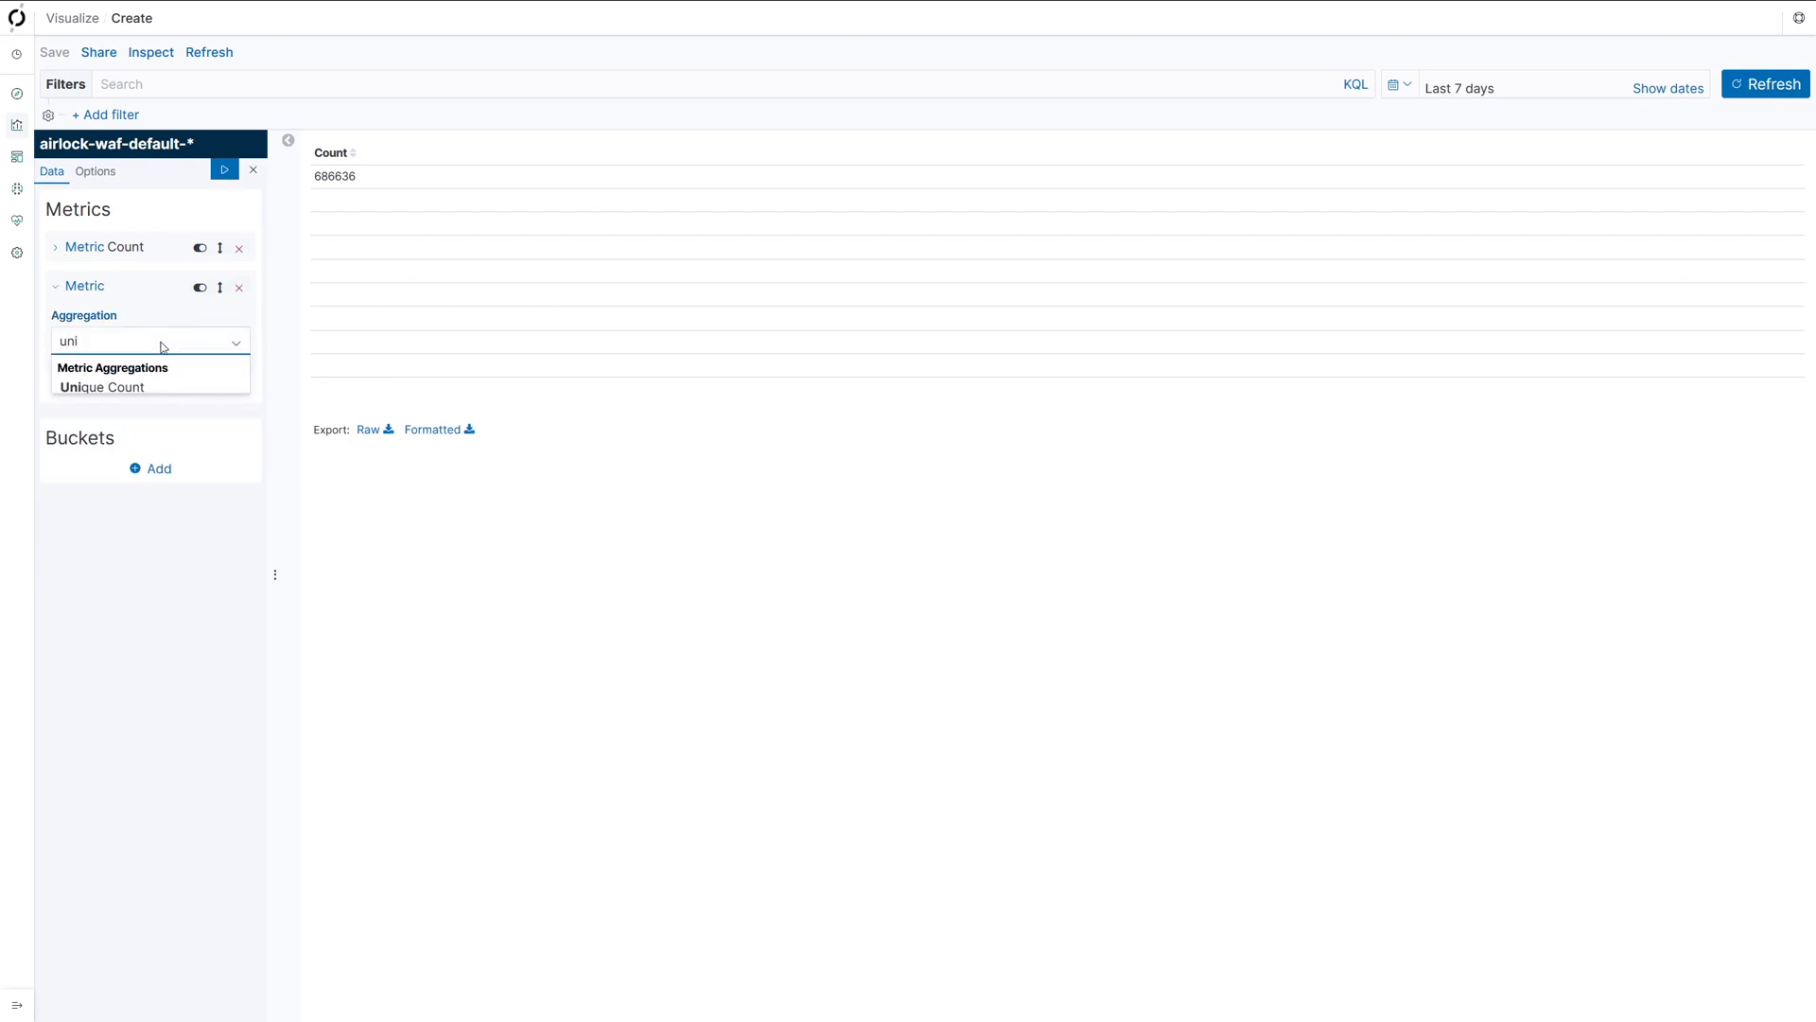
pyautogui.click(191, 384)
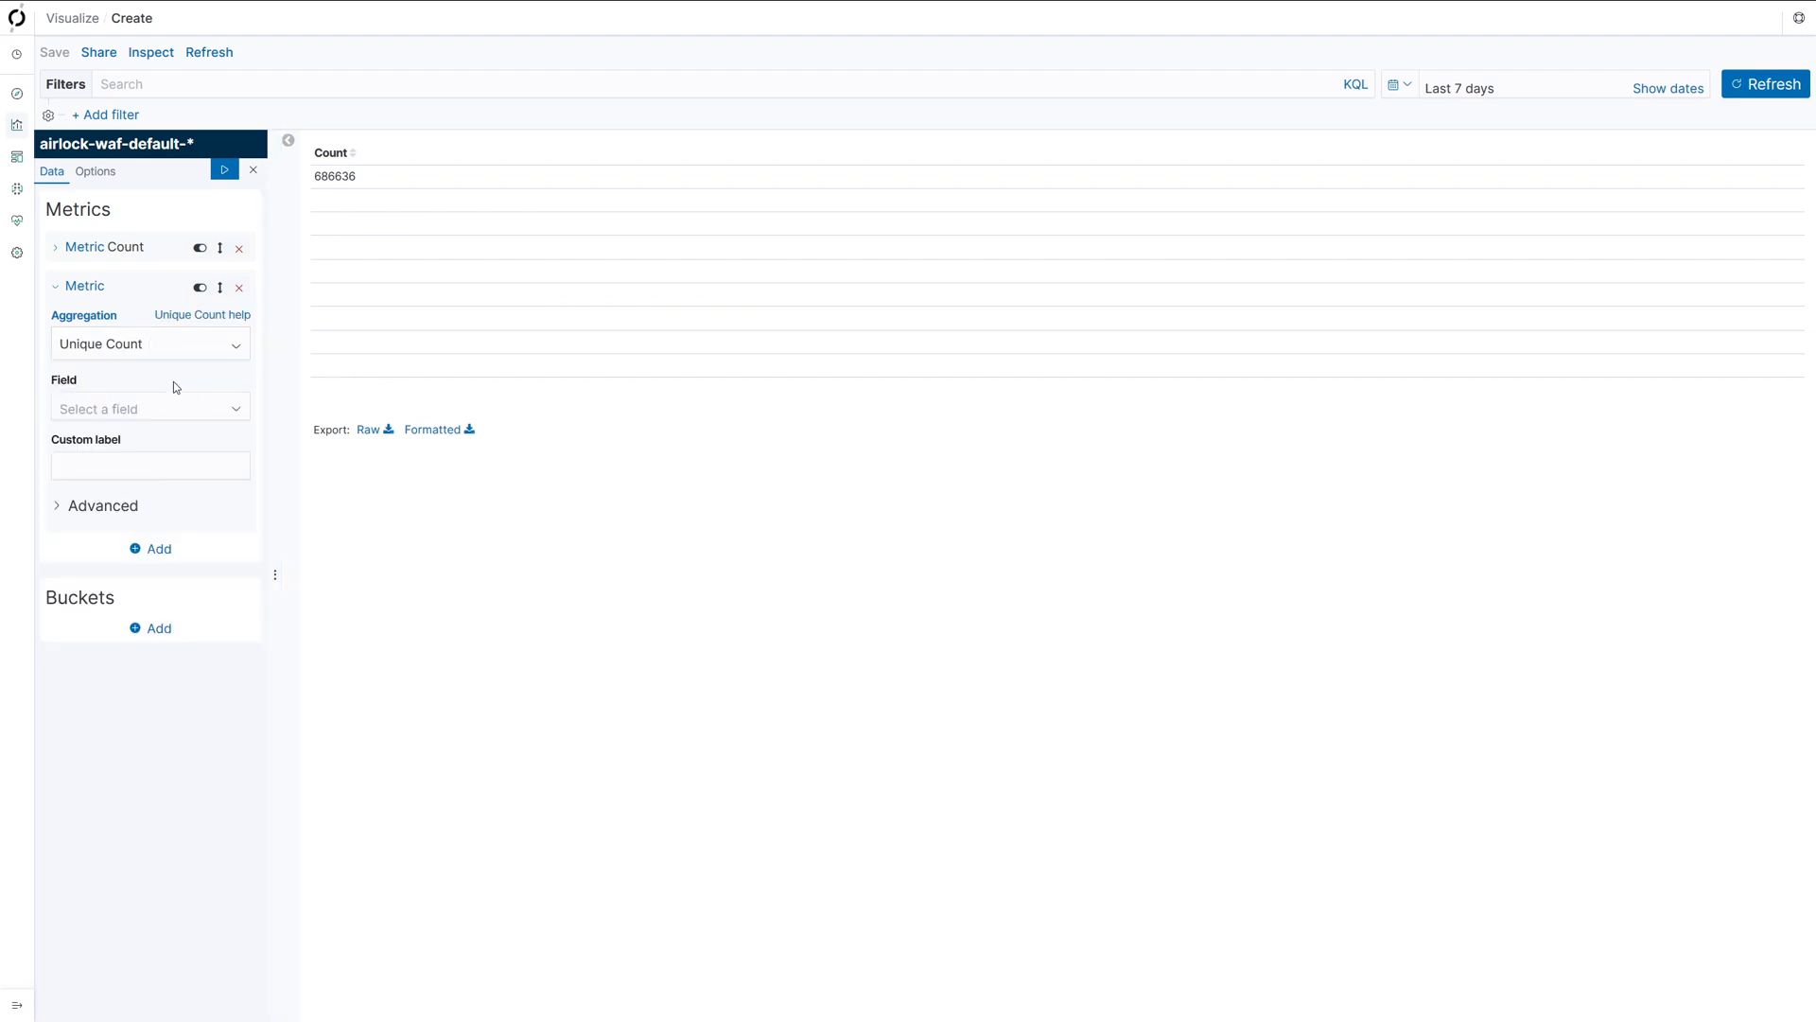
pyautogui.click(159, 409)
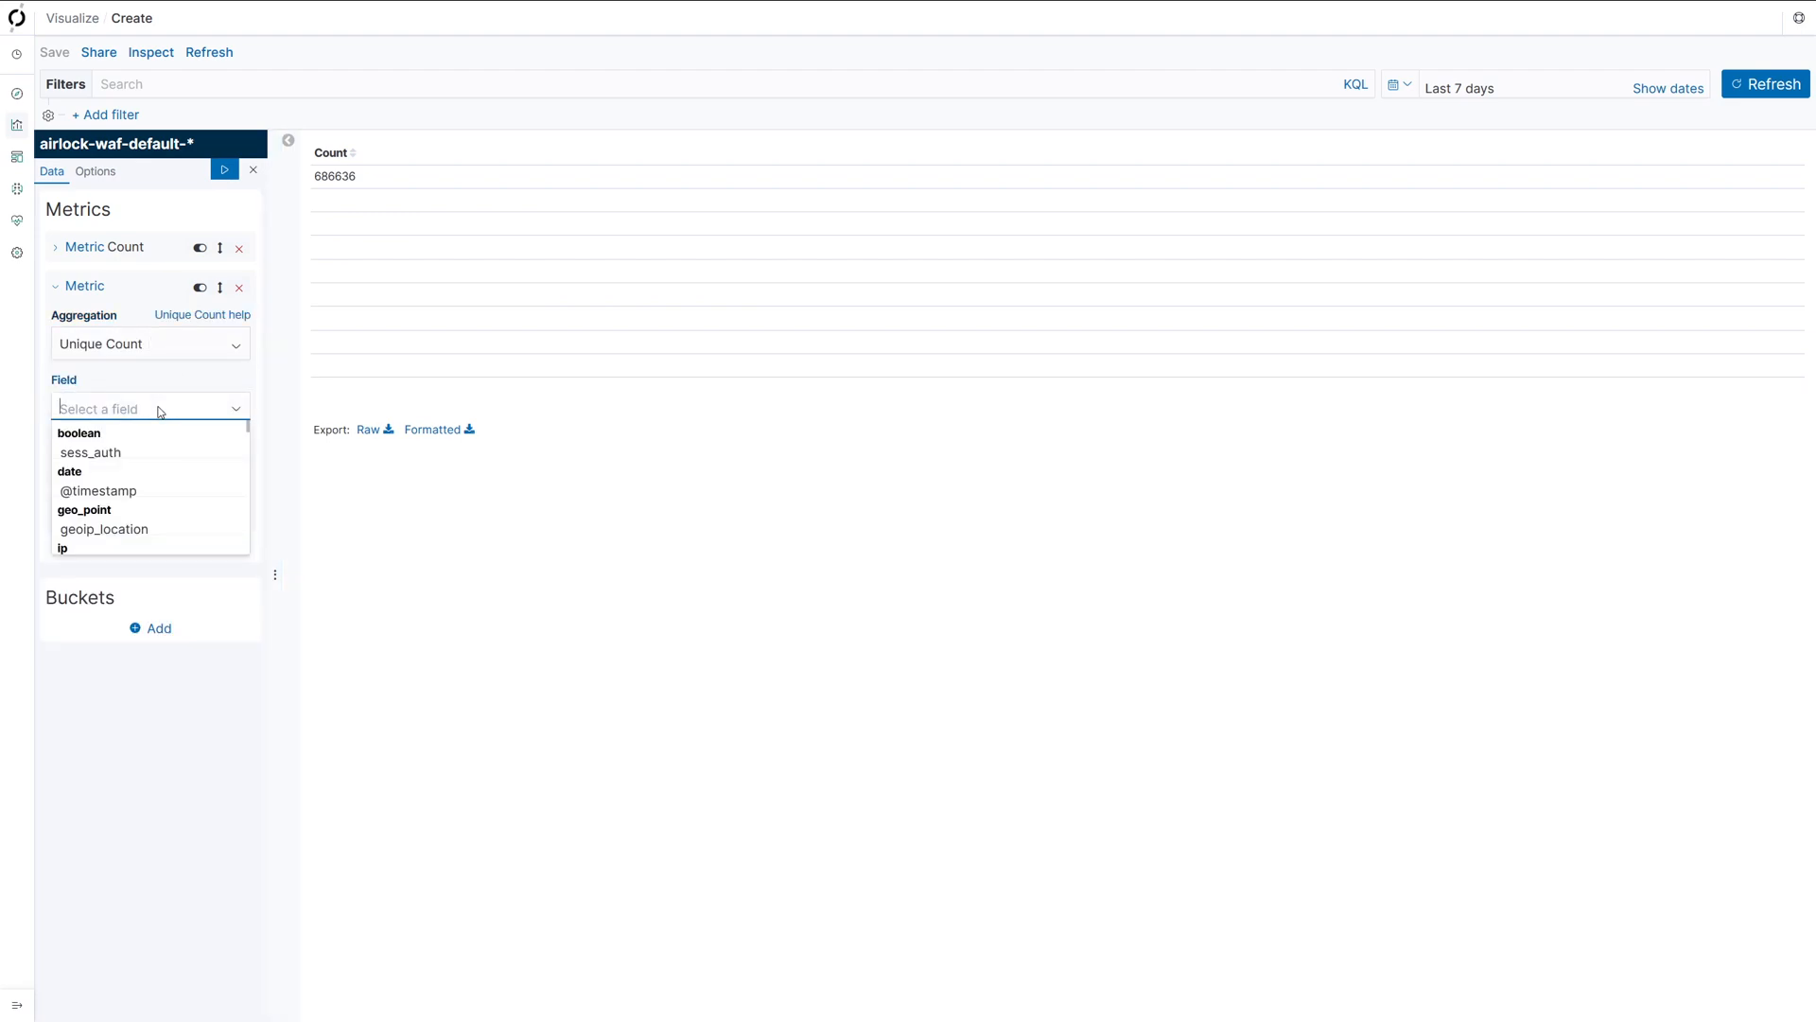
pyautogui.write('sess')
pyautogui.click(142, 512)
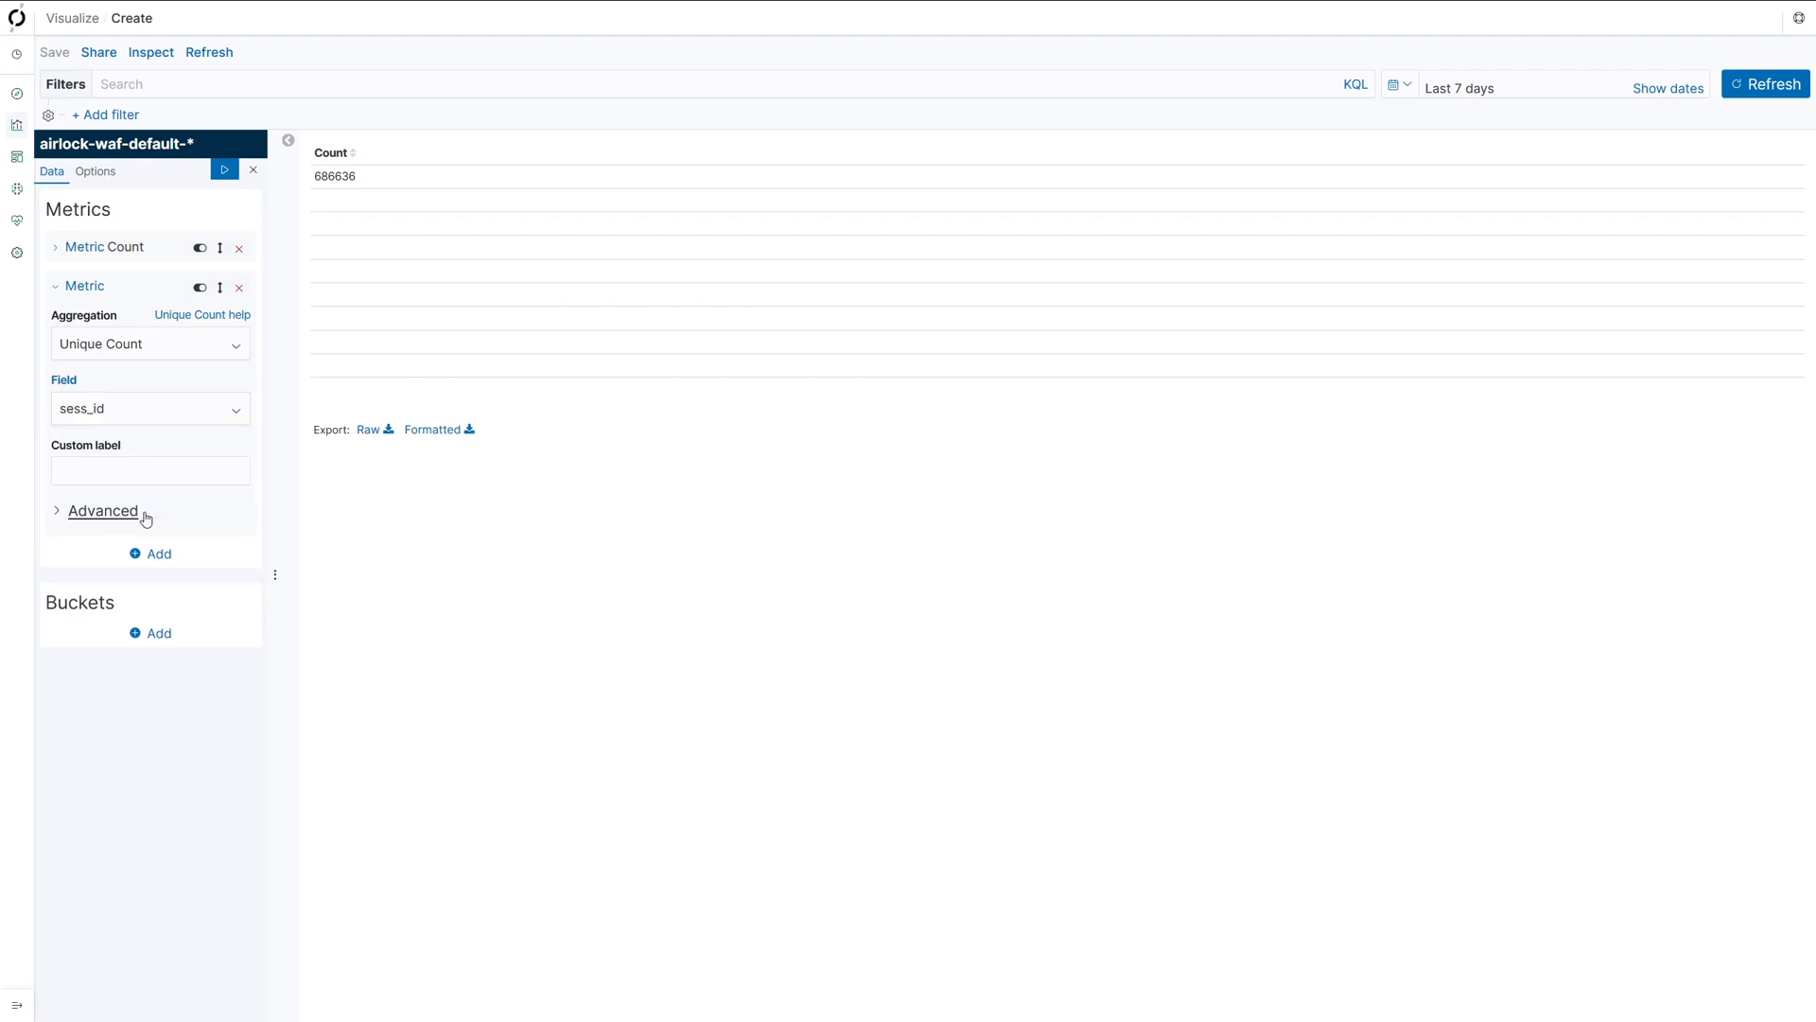
pyautogui.click(225, 169)
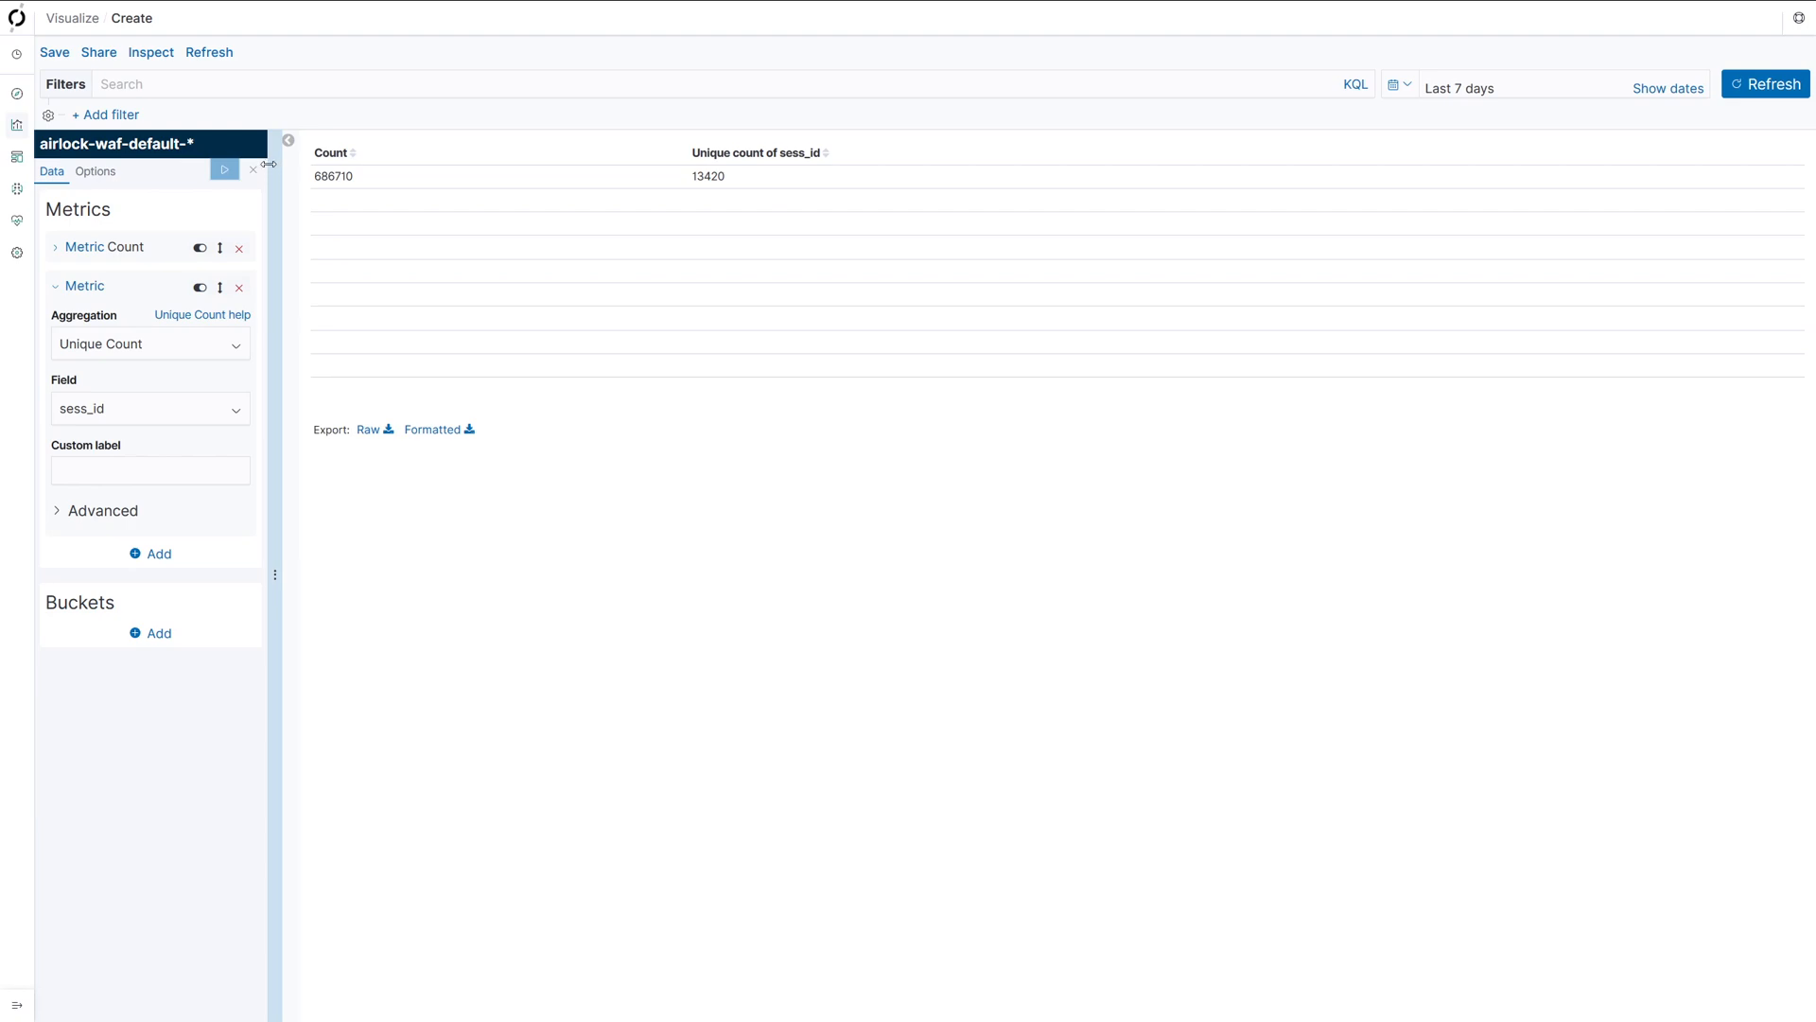
# Add a Split rows bucket with the Terms aggregation to the data table
pyautogui.click(155, 636)
pyautogui.click(142, 702)
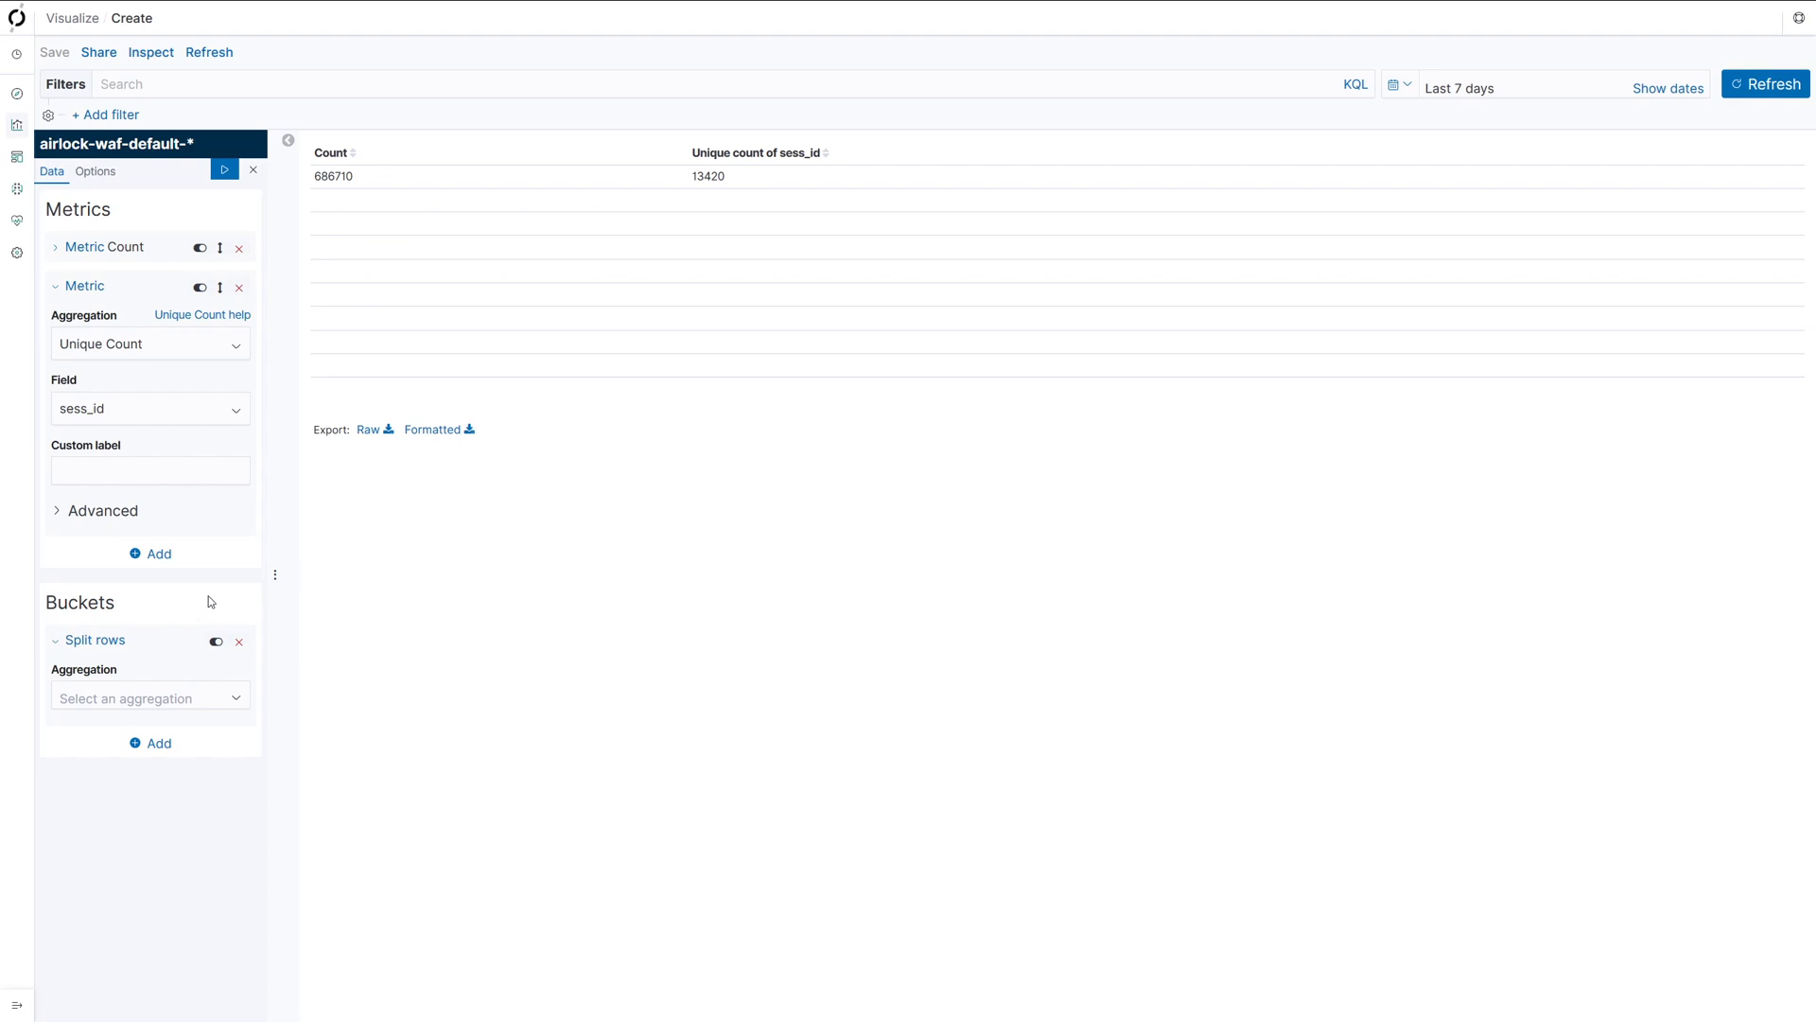
pyautogui.click(148, 698)
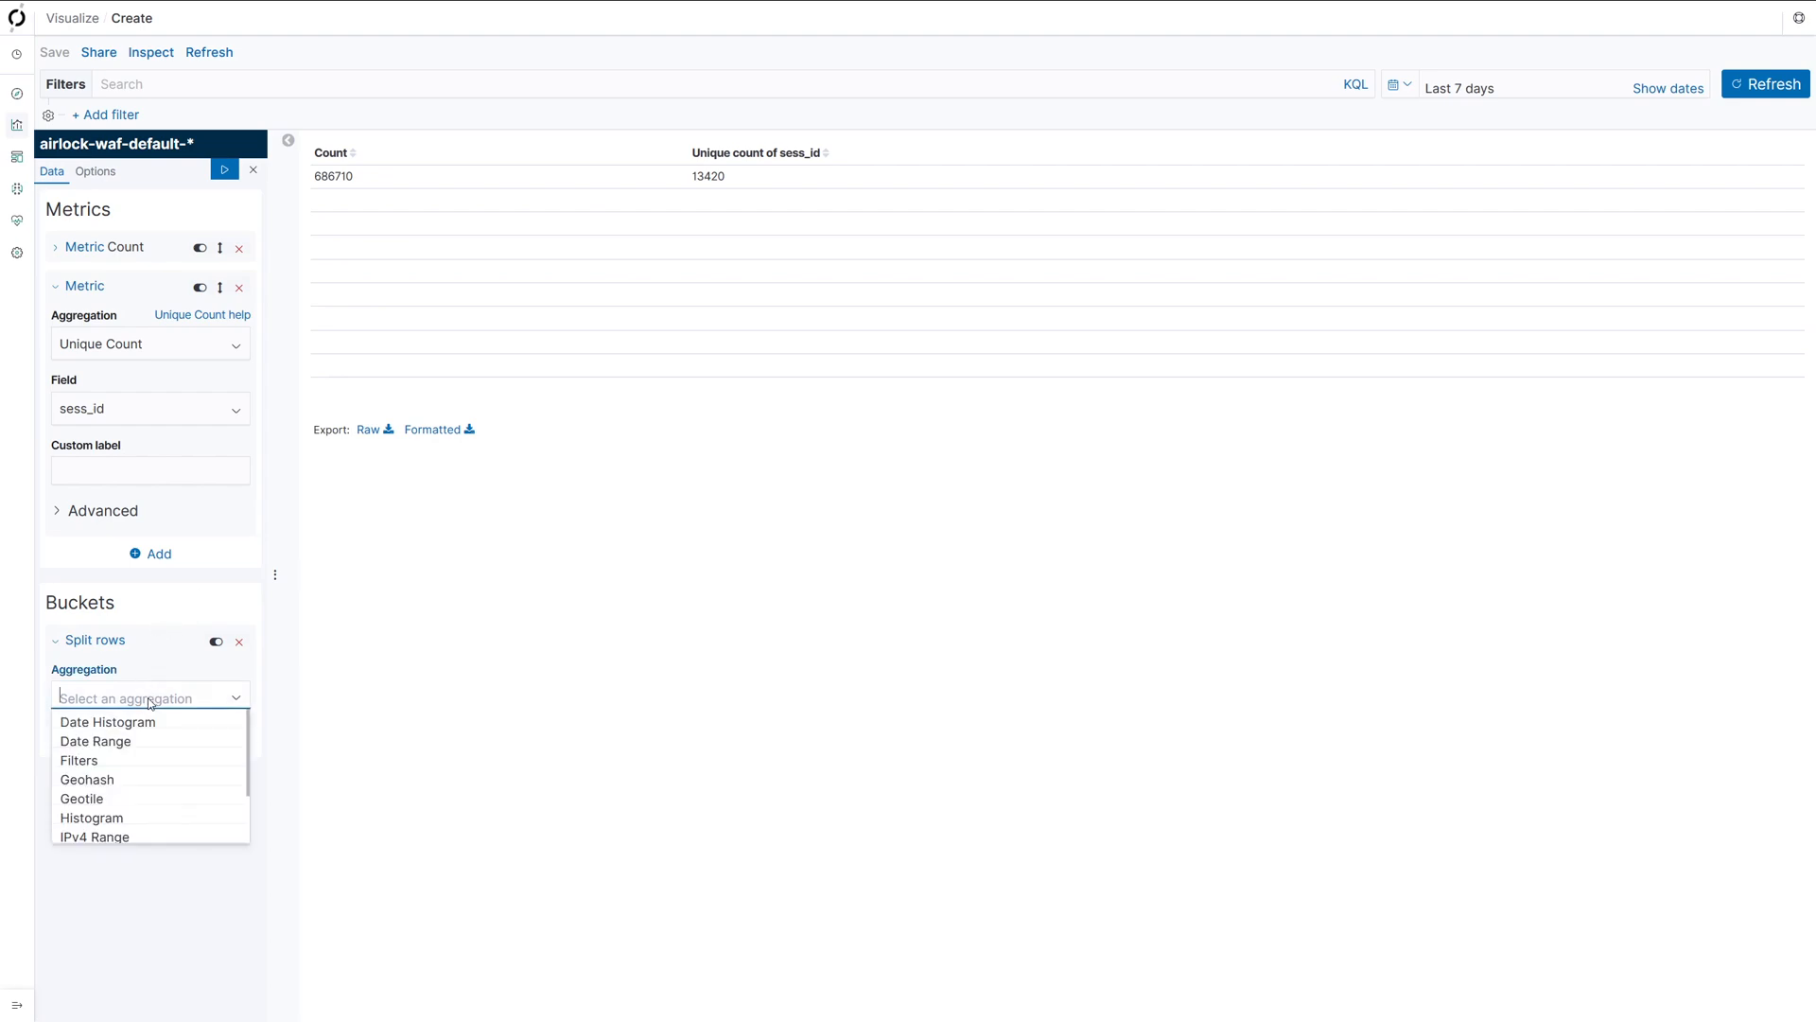
pyautogui.write('ter')
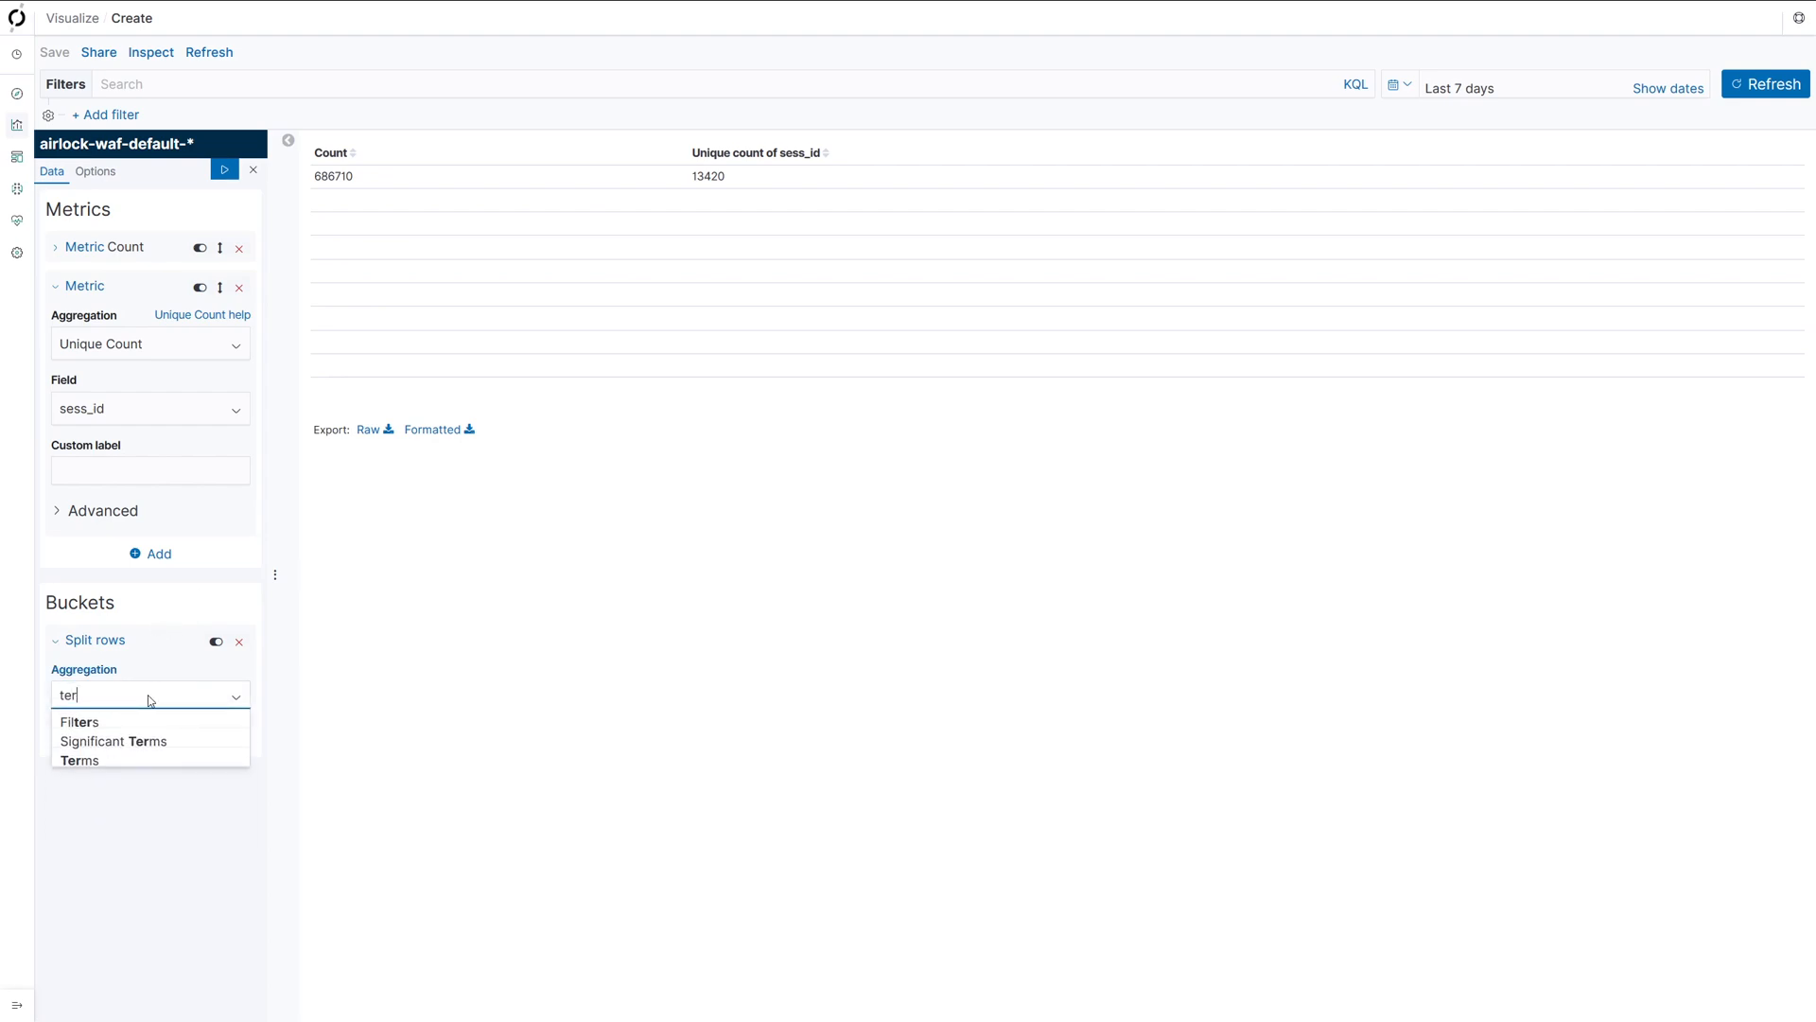
pyautogui.click(156, 758)
# Split the rows by the field front_tls_proto, label the bucket "TLS Version", and apply the changes
pyautogui.click(151, 762)
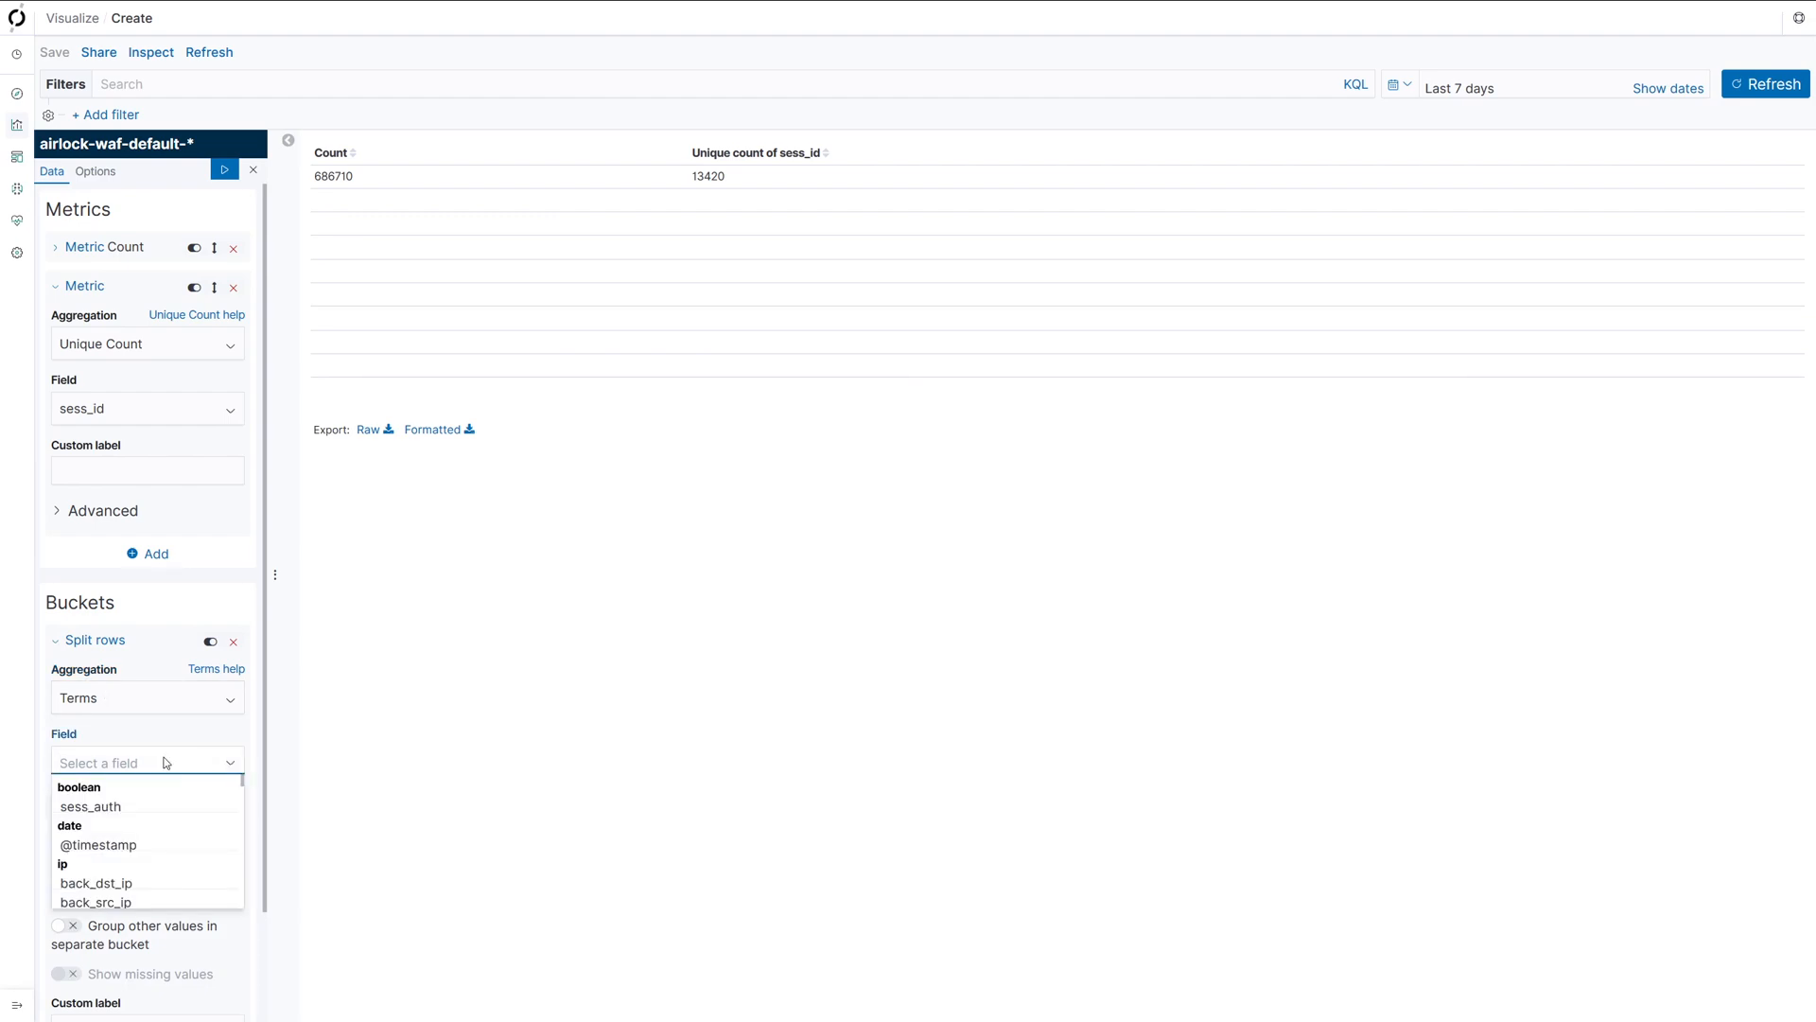
pyautogui.write('front_tl')
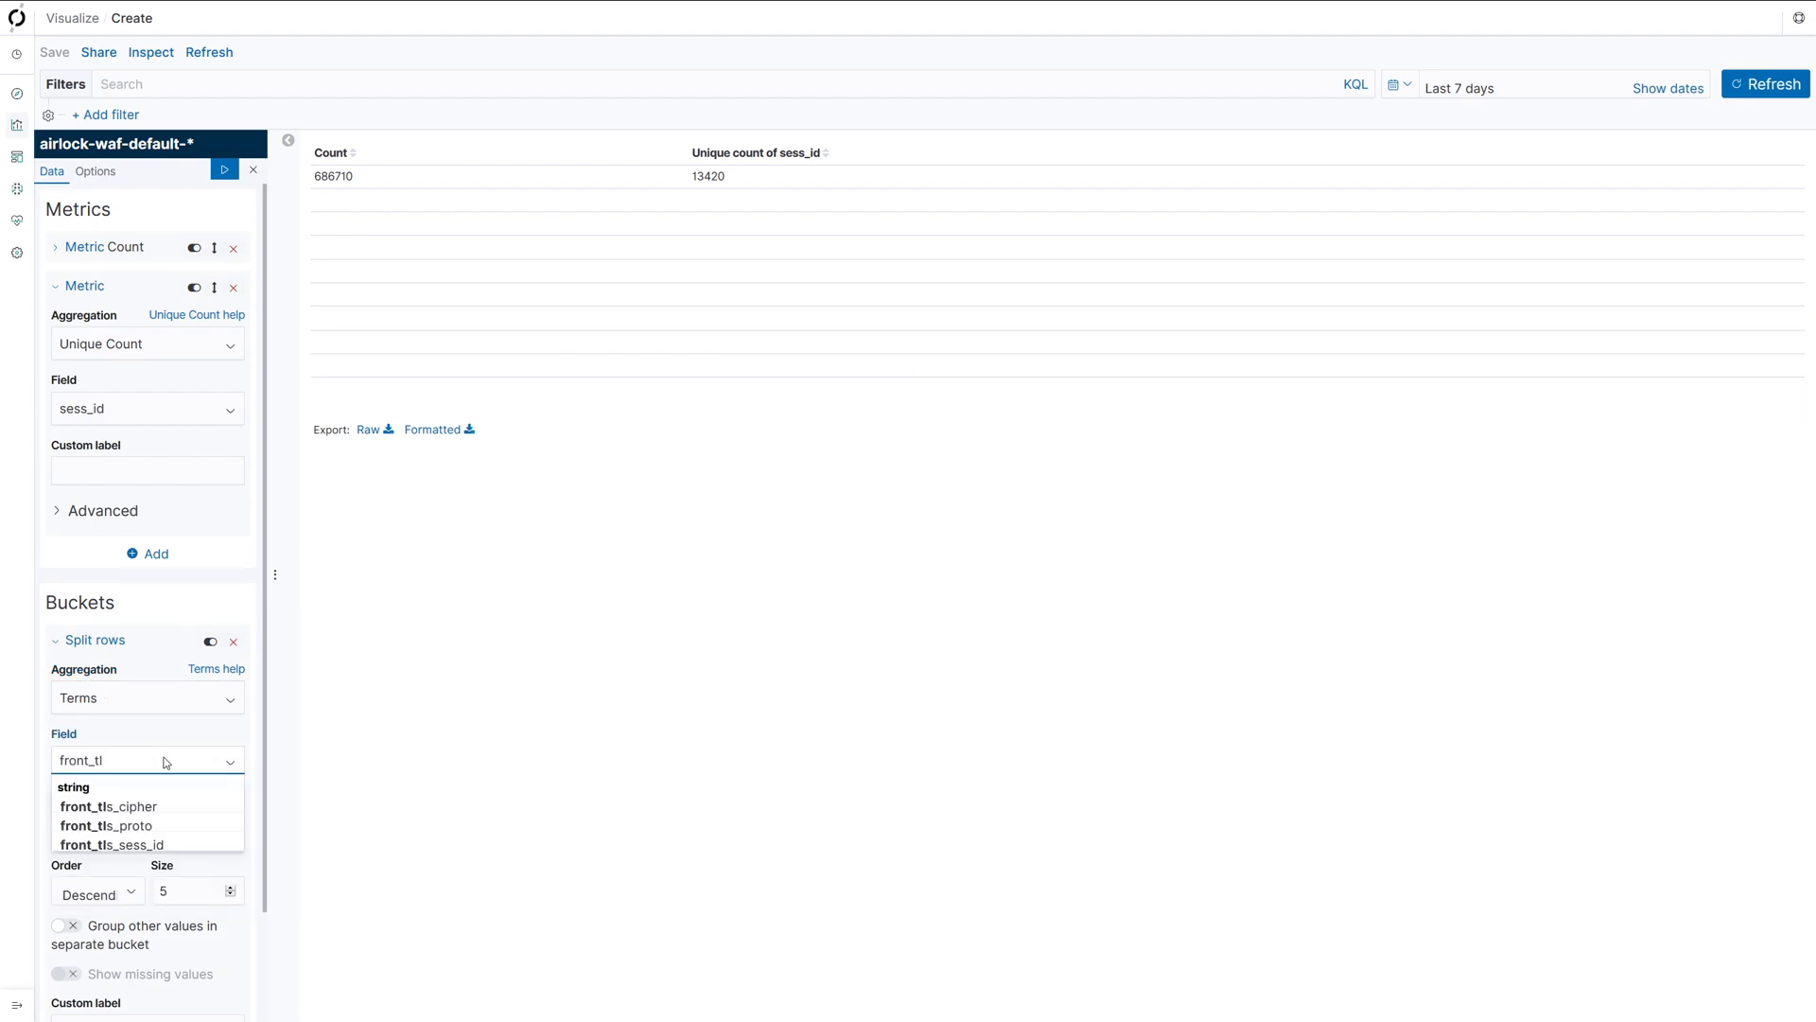
pyautogui.click(170, 825)
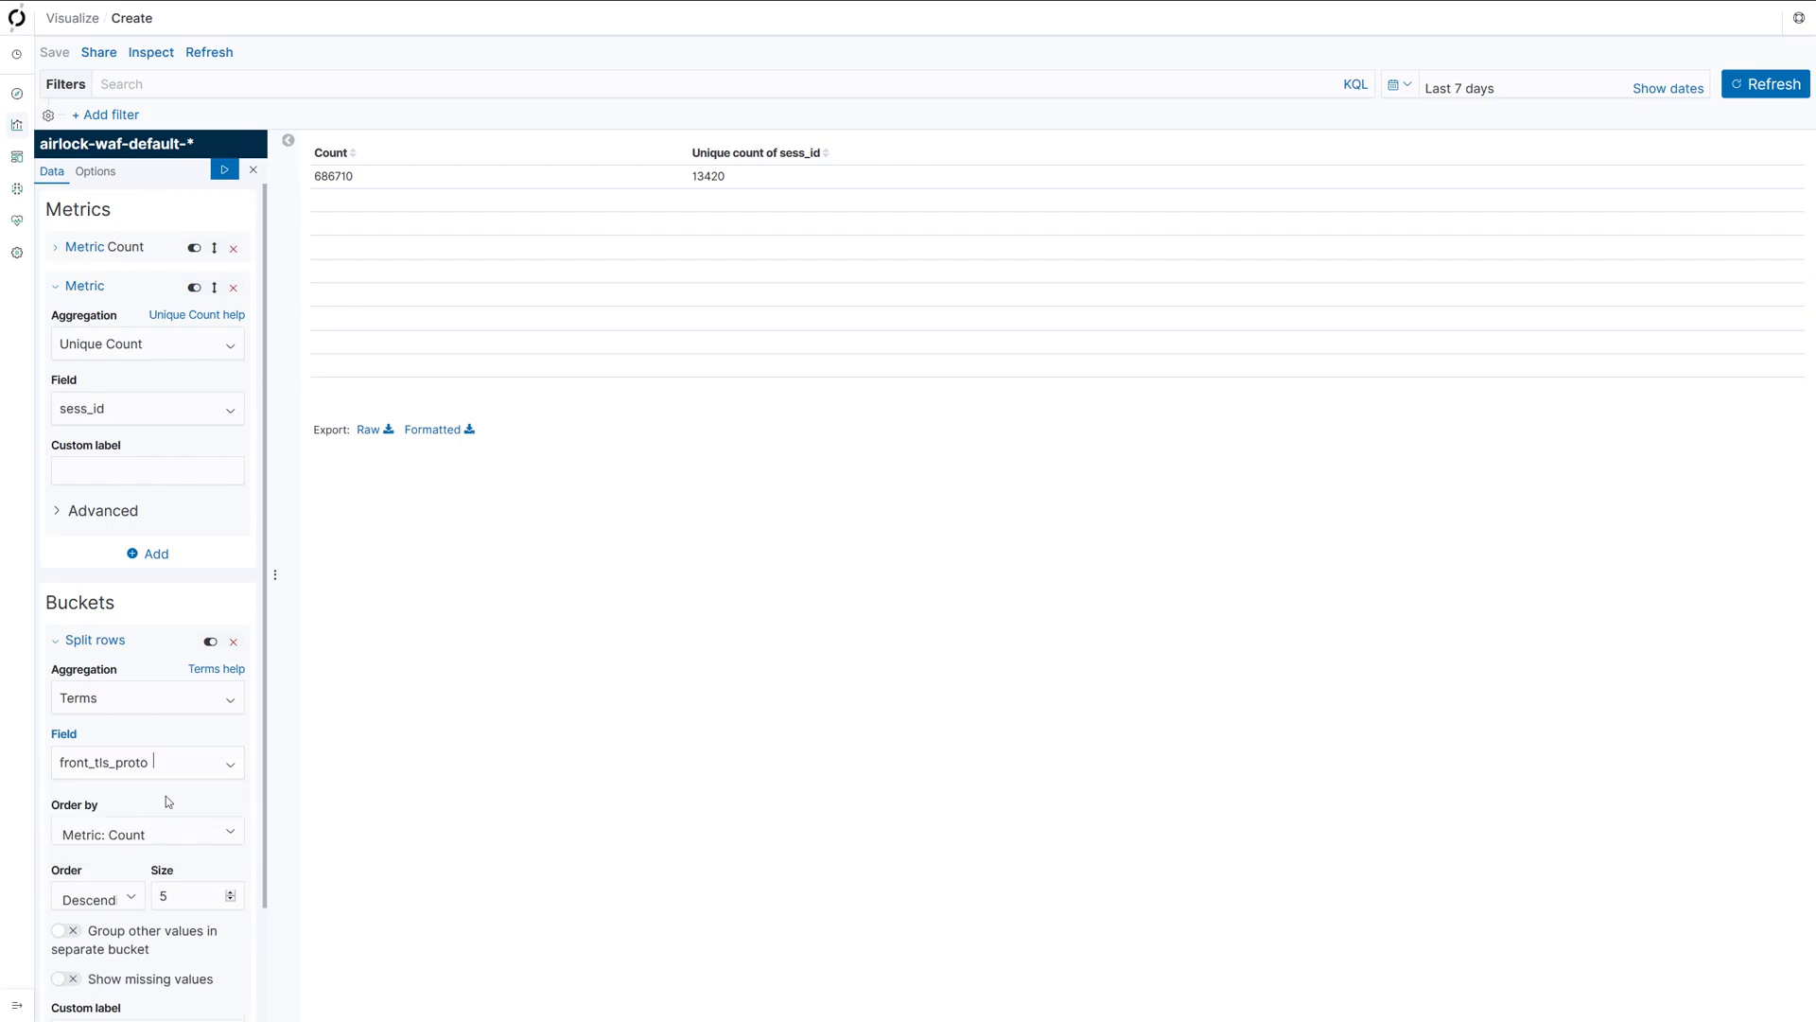
pyautogui.scroll(-2, 145, 886)
pyautogui.click(136, 915)
pyautogui.write('TLS Version')
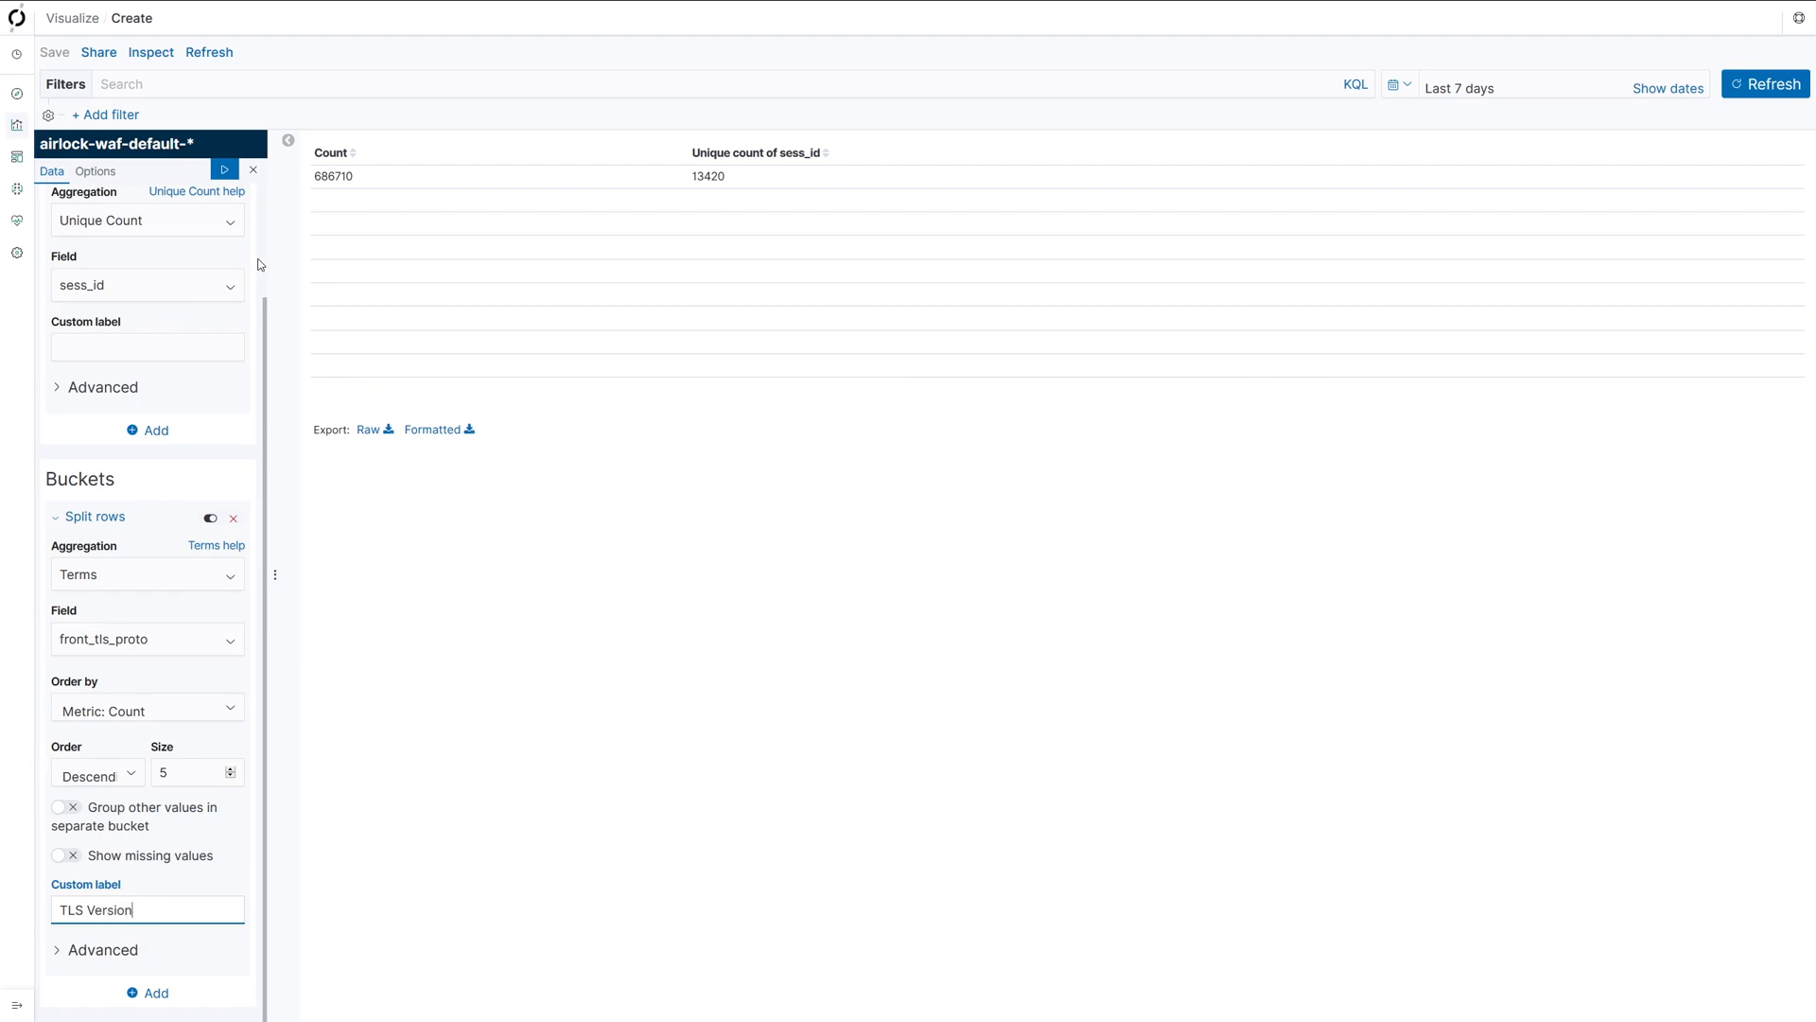
pyautogui.click(224, 175)
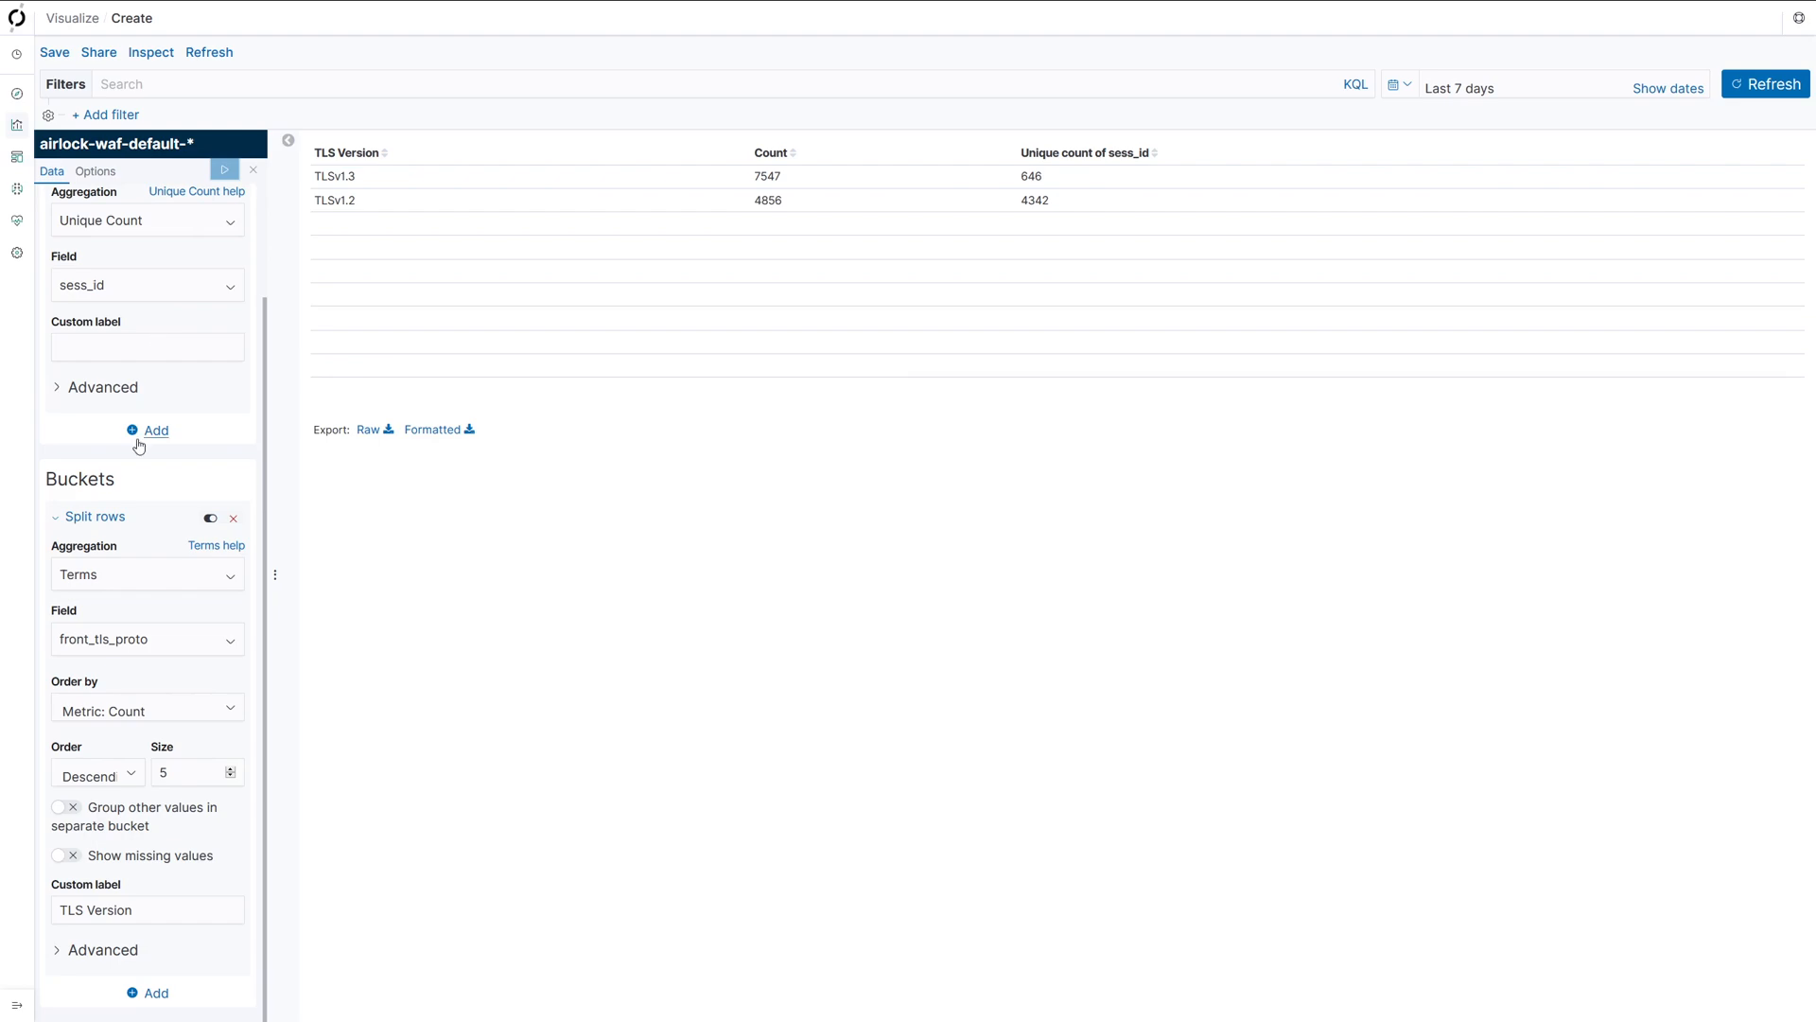
# Add a second Split rows bucket with the Terms sub aggregation to the data table
pyautogui.click(147, 993)
pyautogui.click(147, 925)
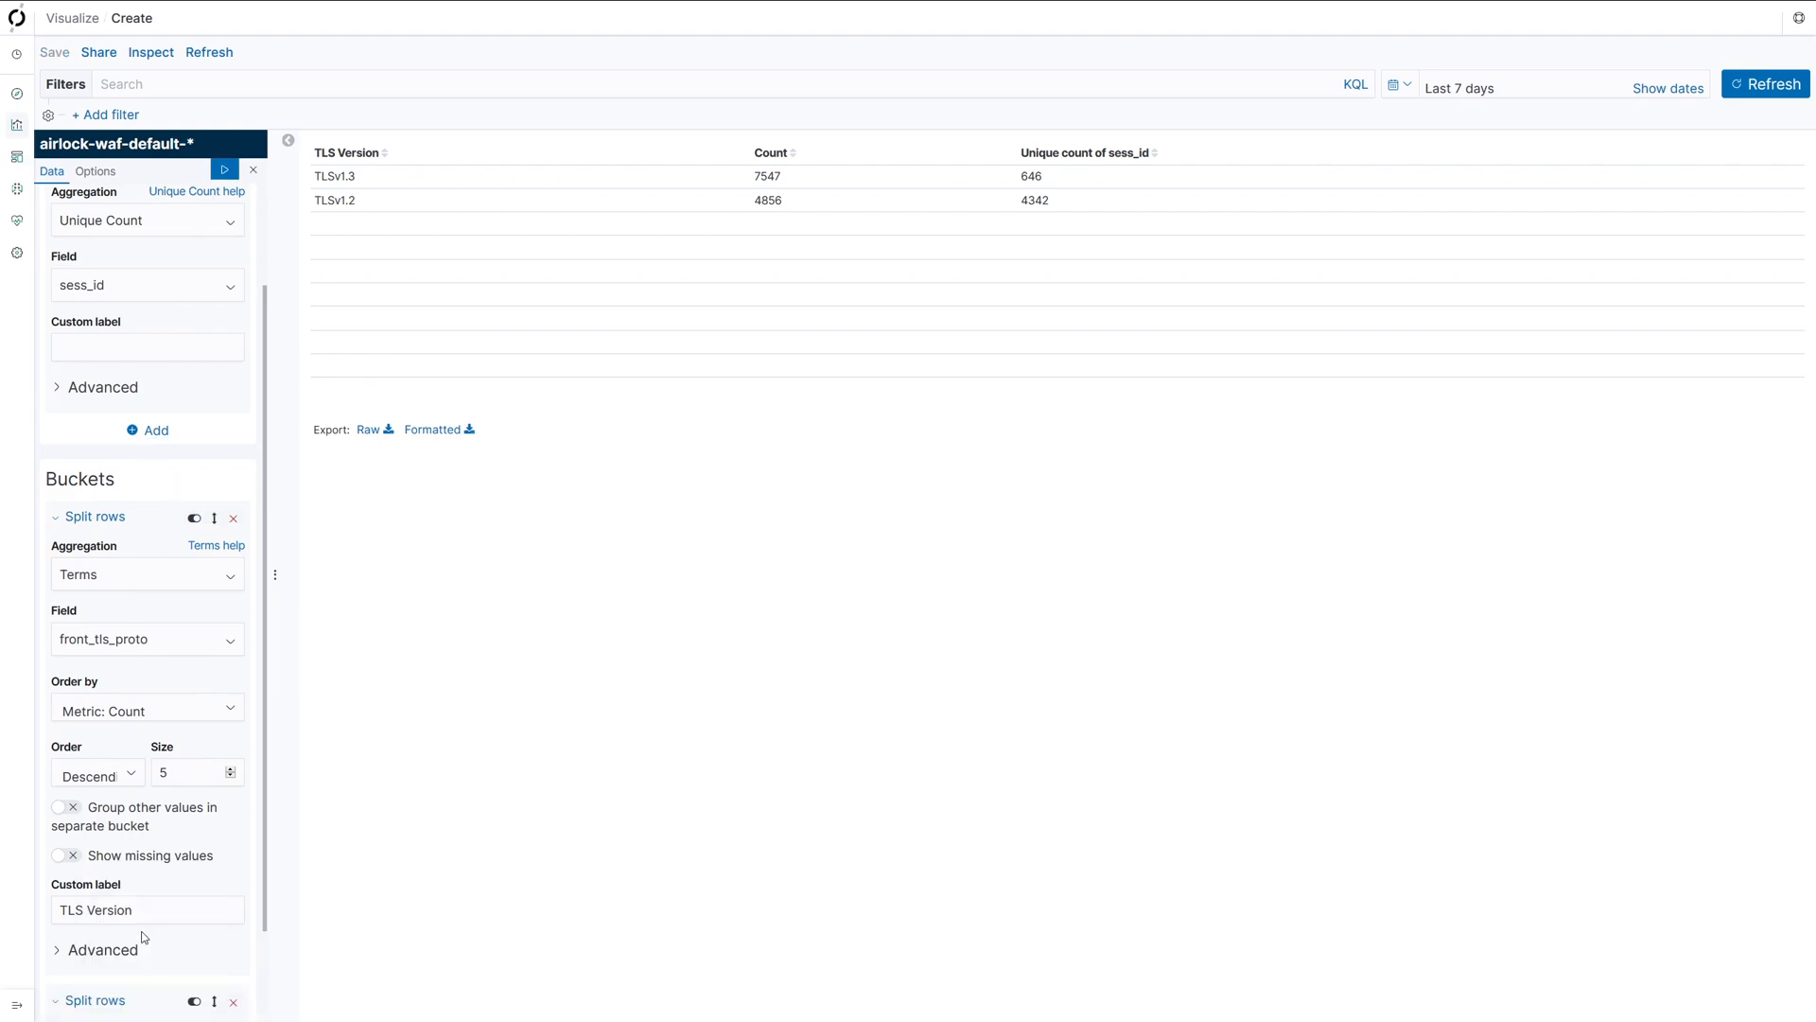
pyautogui.scroll(-1, 161, 615)
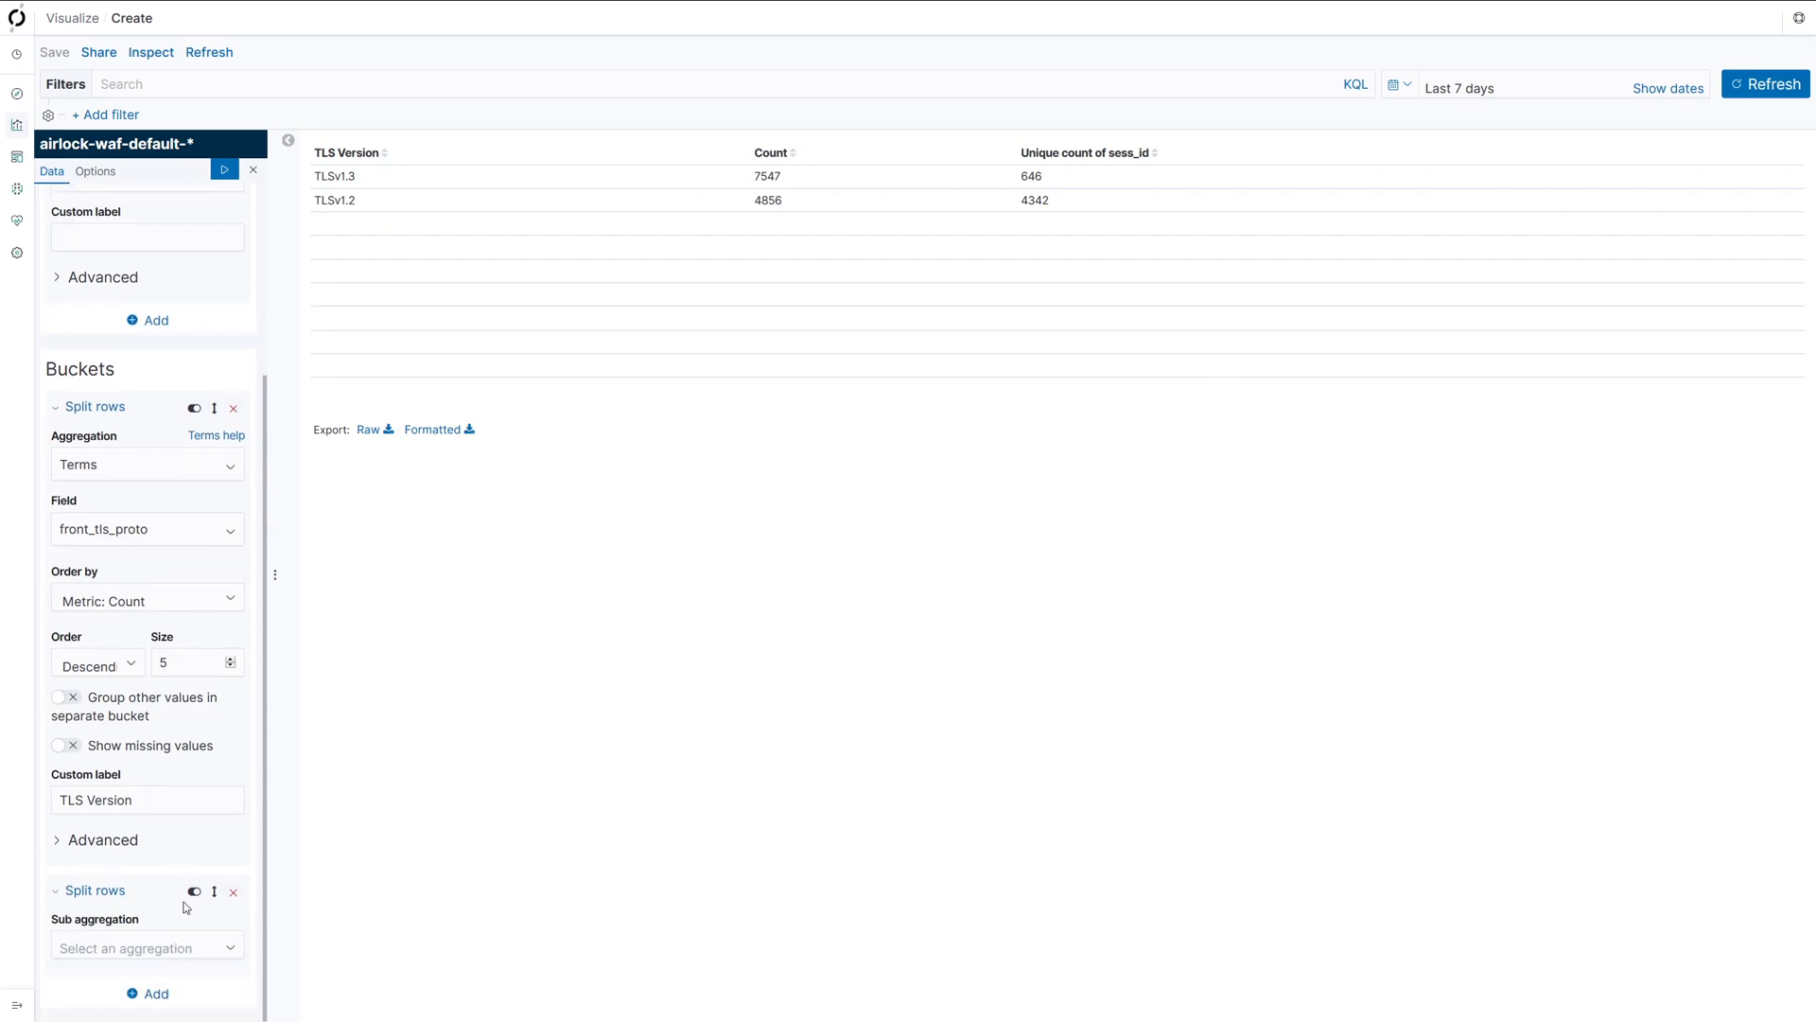
pyautogui.click(184, 949)
pyautogui.write('ter')
pyautogui.click(175, 923)
# Split the second bucket by the field front_tls_cipher, label it "TLS Cipher", and apply the changes
pyautogui.scroll(-3, 174, 851)
pyautogui.click(169, 649)
pyautogui.write('front_tls_cip')
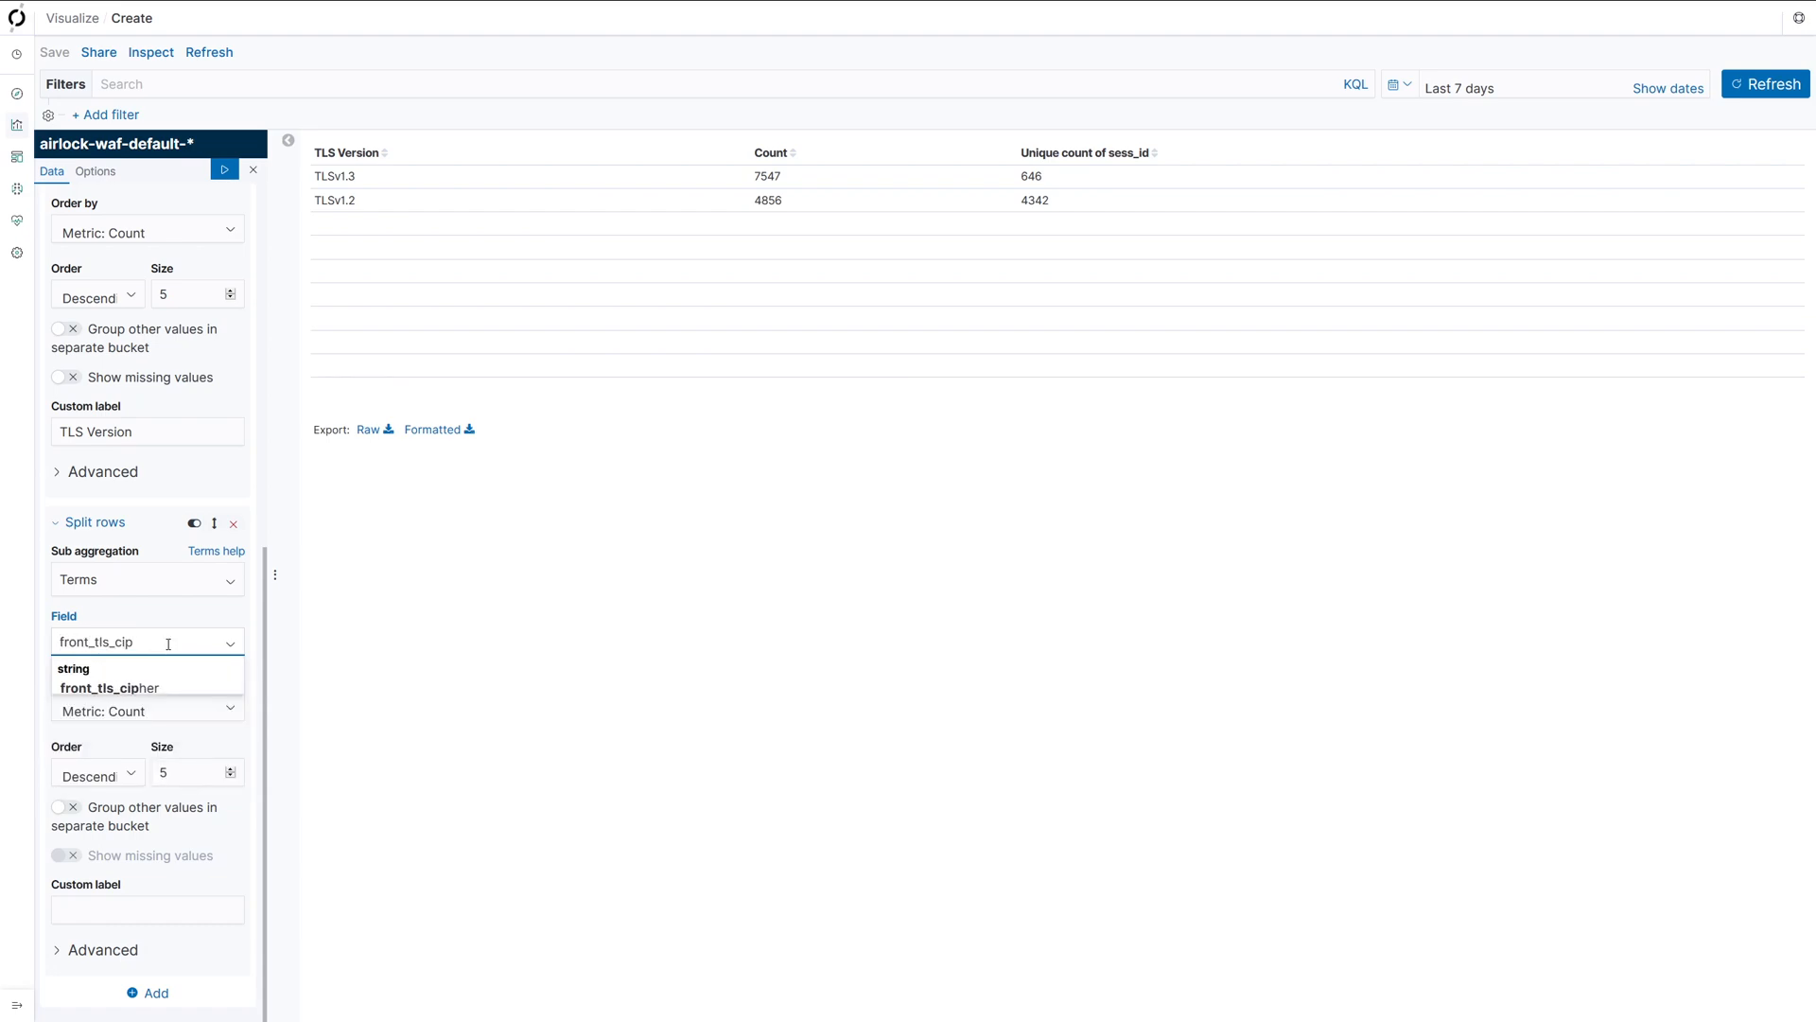
pyautogui.click(166, 691)
pyautogui.click(163, 909)
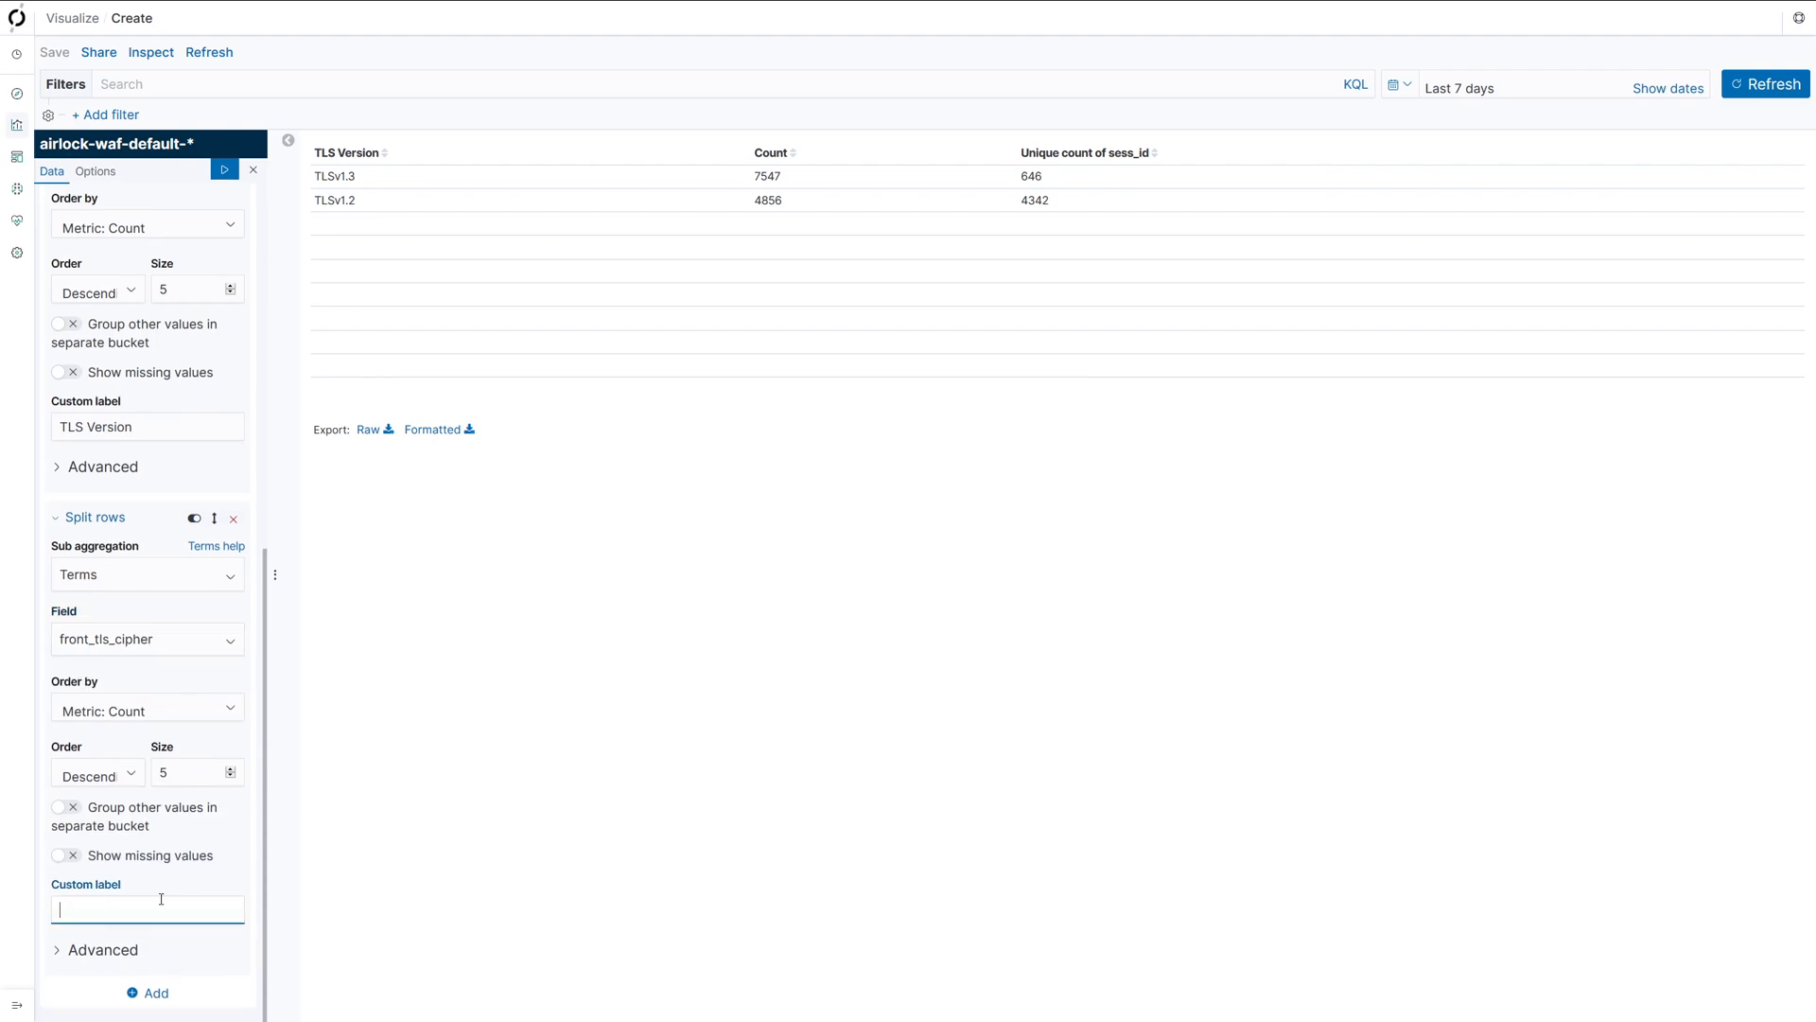
pyautogui.write('TLS Cipher')
pyautogui.click(226, 169)
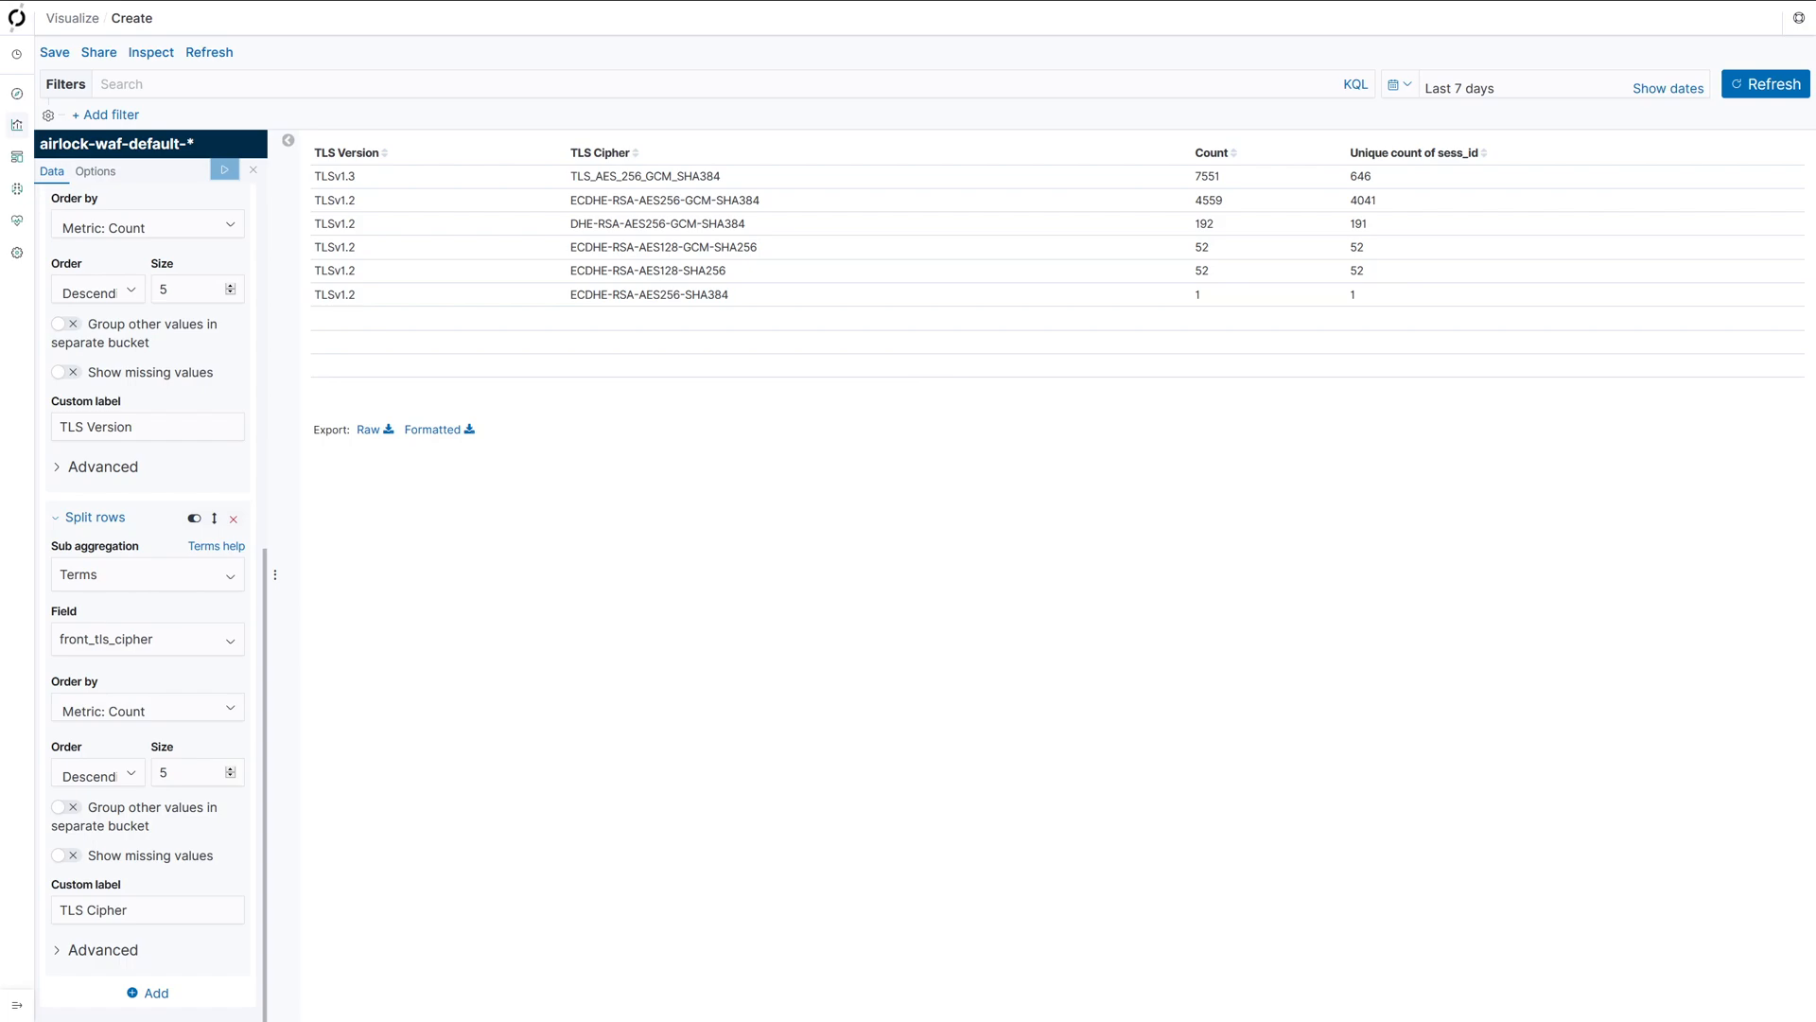
# Add a third Split rows bucket with the Terms sub aggregation to the data table
pyautogui.click(153, 995)
pyautogui.click(170, 927)
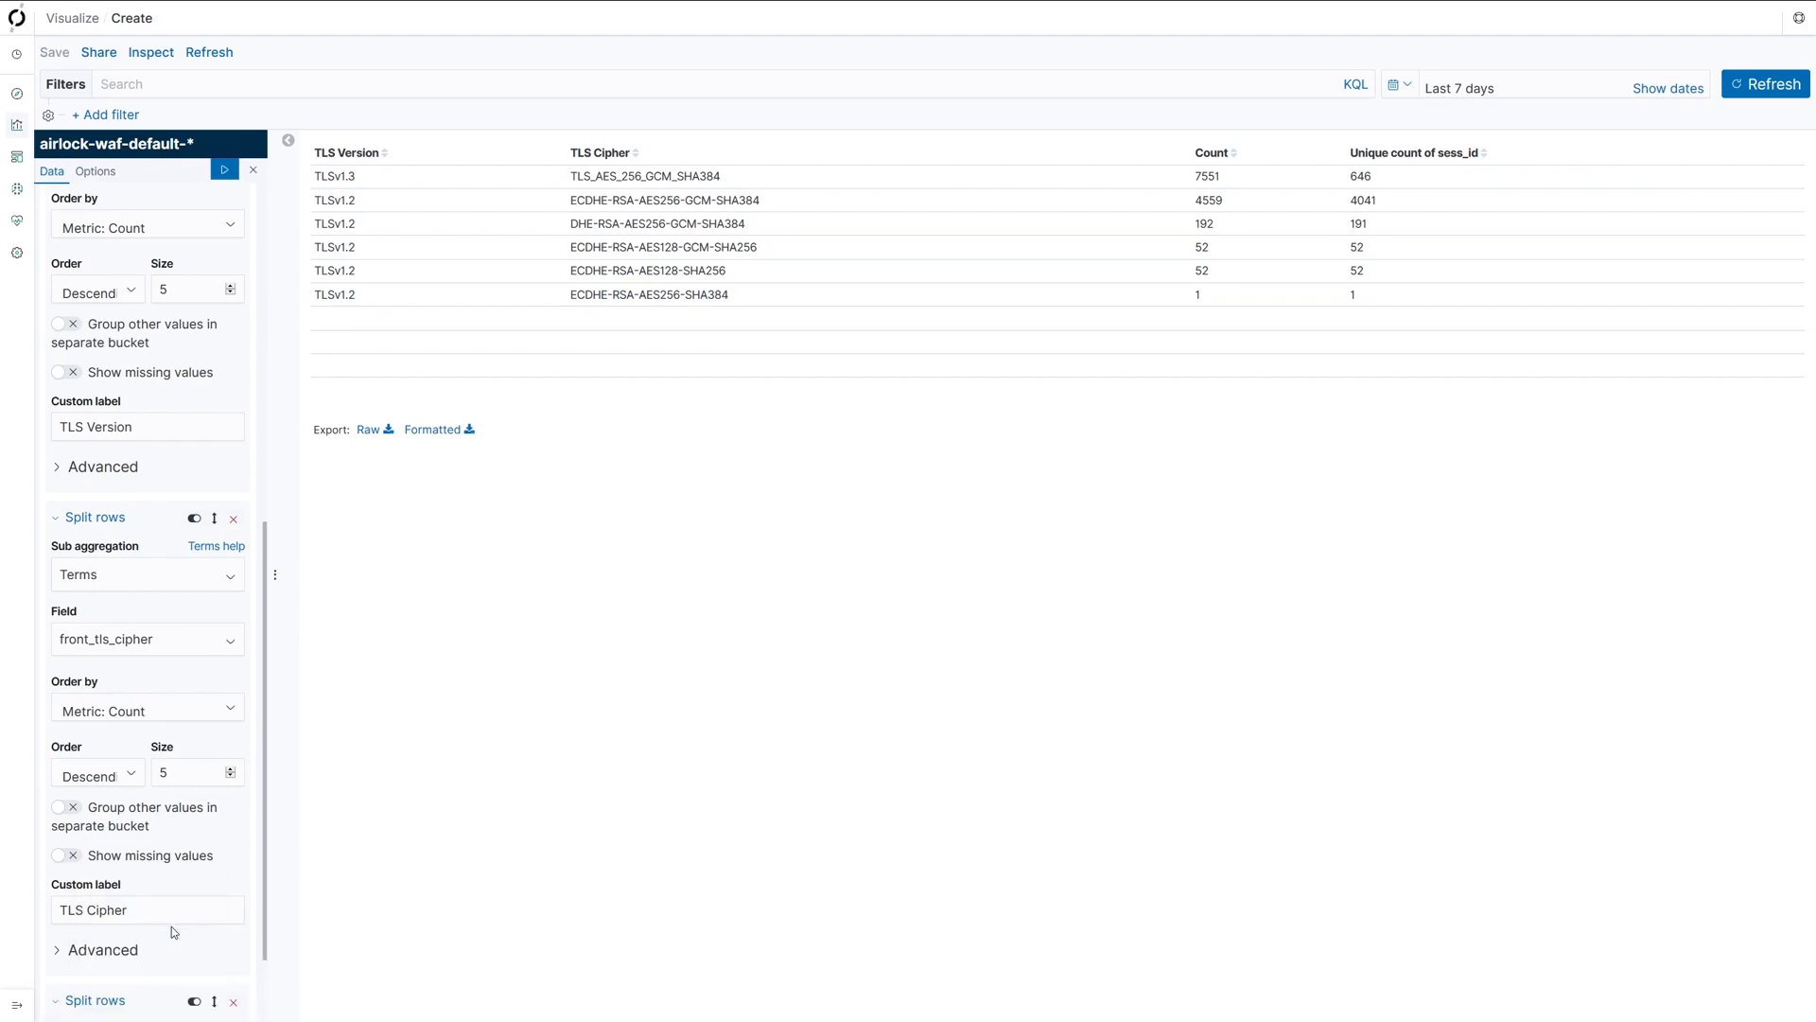
pyautogui.click(180, 949)
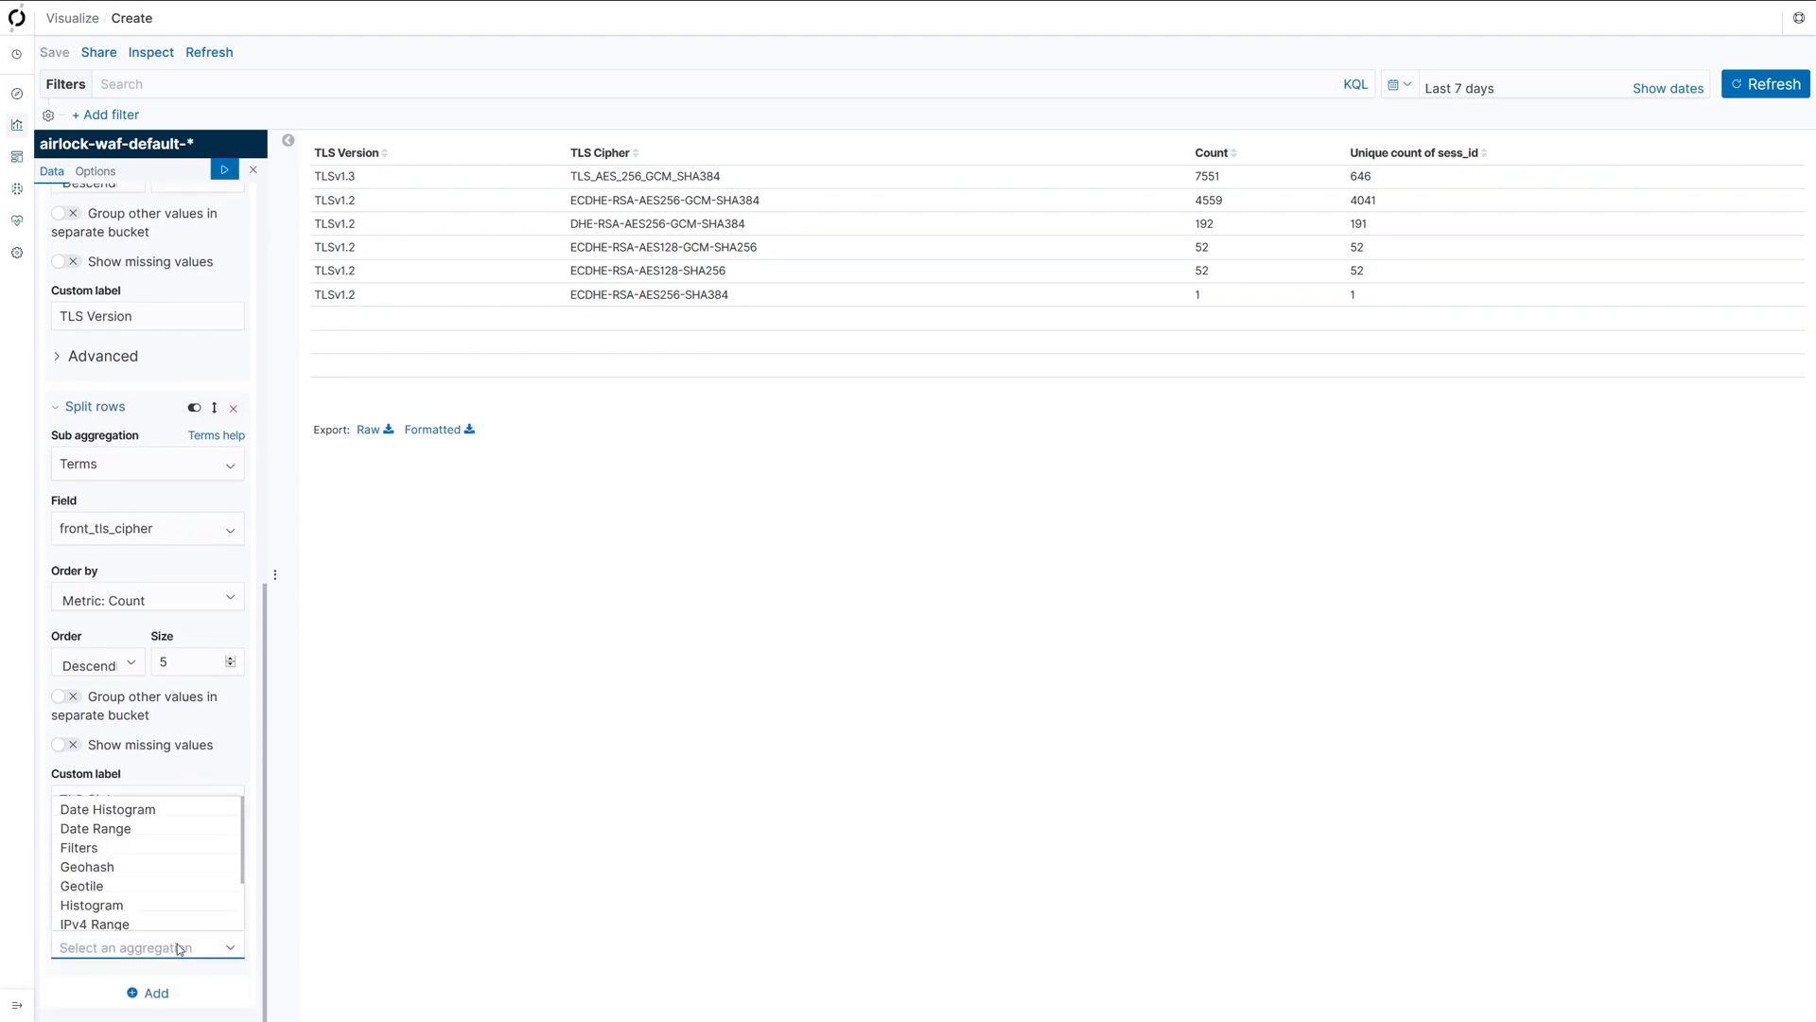
pyautogui.write('ter')
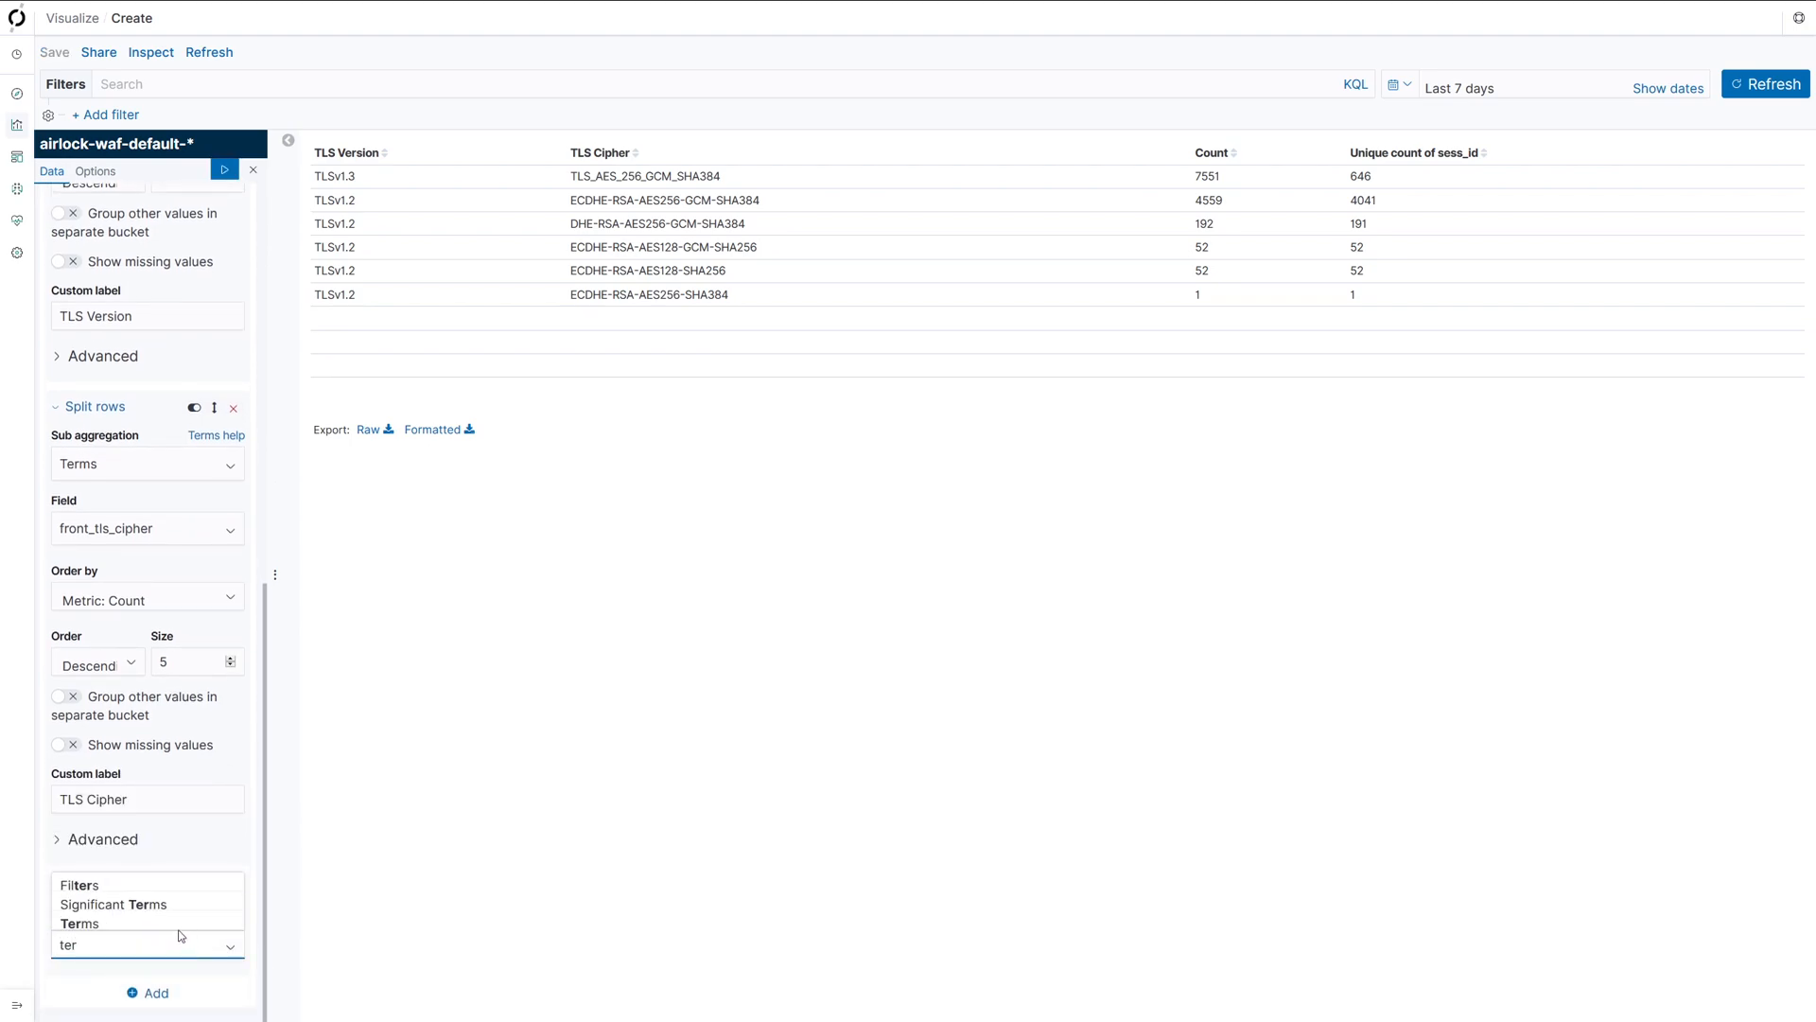
pyautogui.click(177, 924)
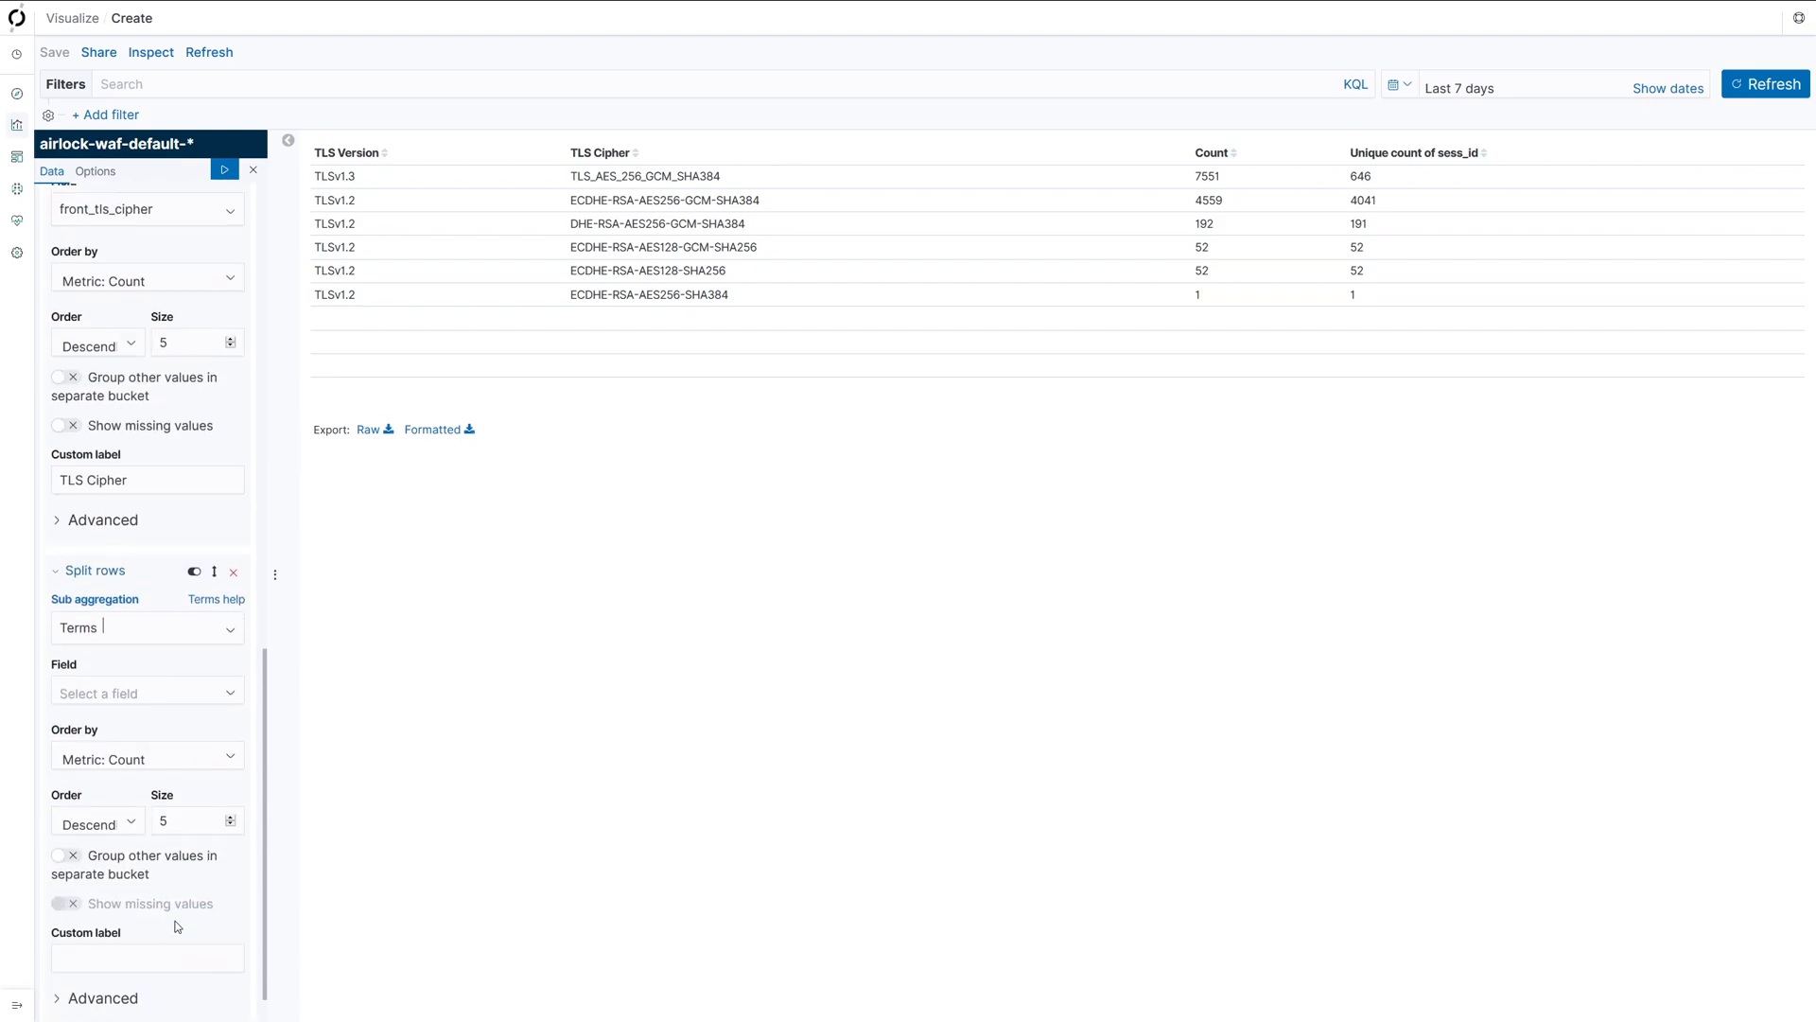
# Split the third bucket by the field vhost, label it "Virtual Host", and apply the changes
pyautogui.click(170, 693)
pyautogui.write('vho')
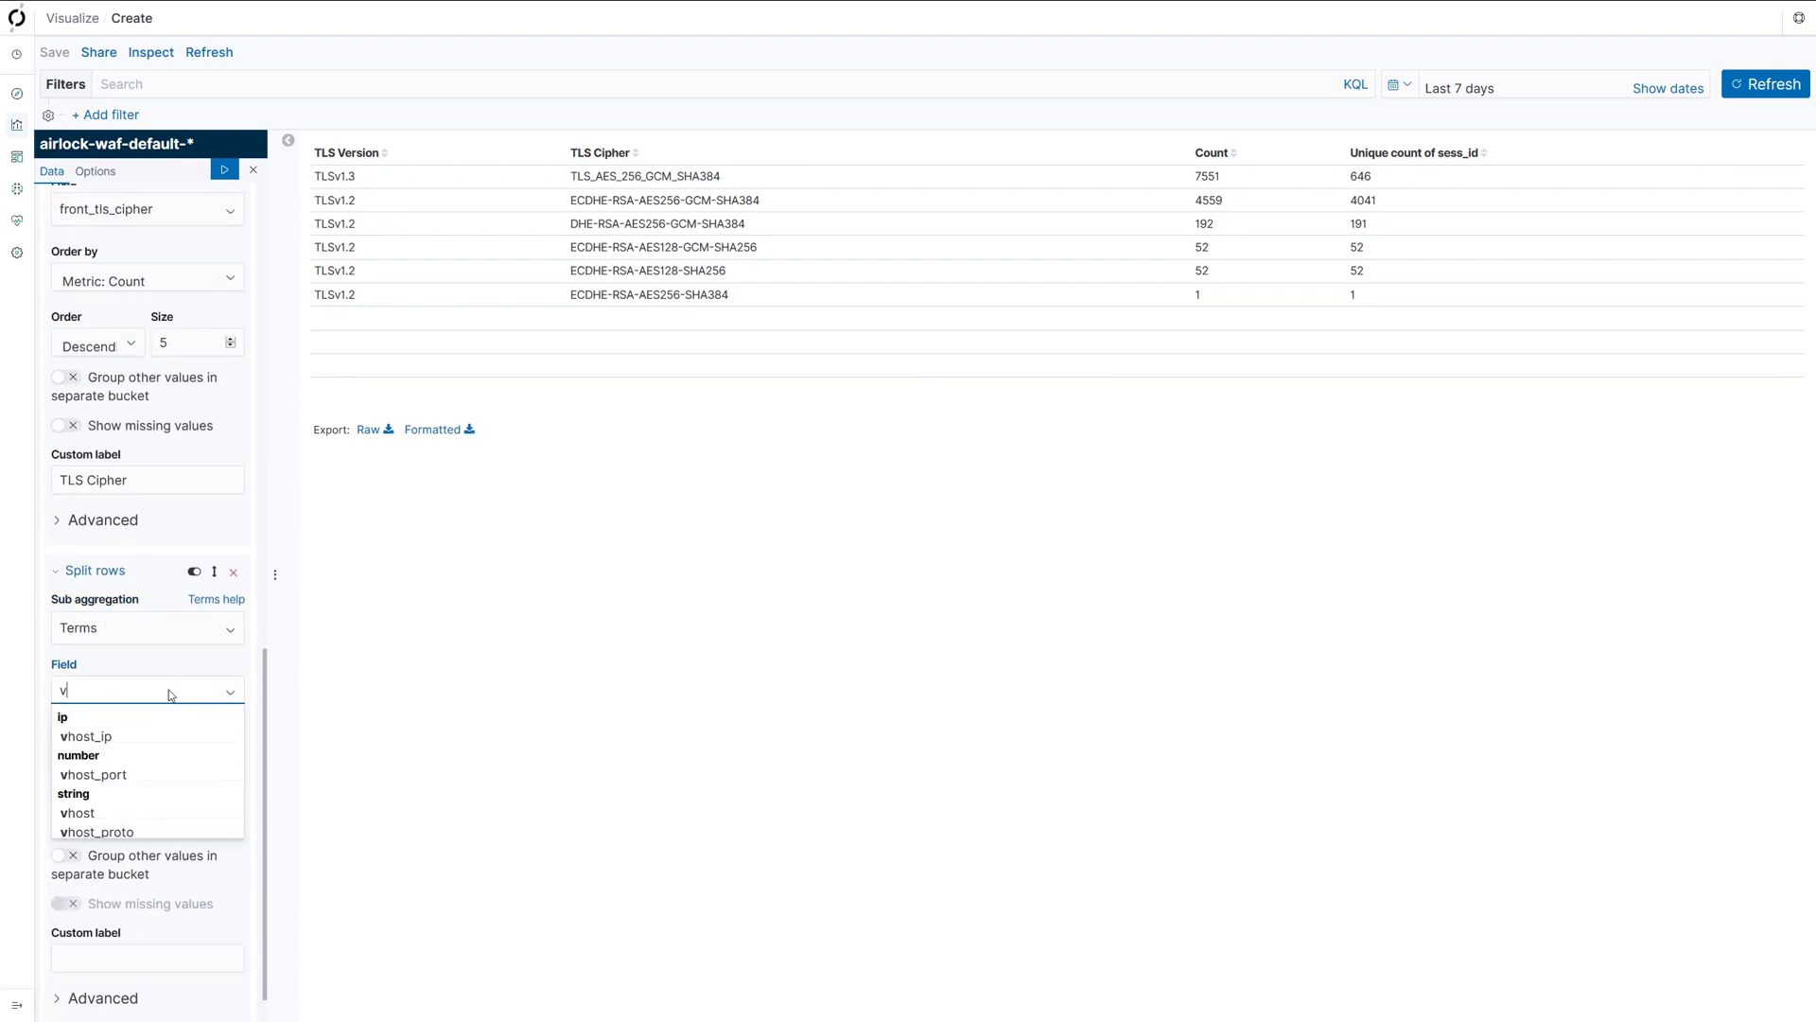
pyautogui.click(133, 815)
pyautogui.scroll(-1, 147, 851)
pyautogui.click(149, 910)
pyautogui.write('Virtual Host')
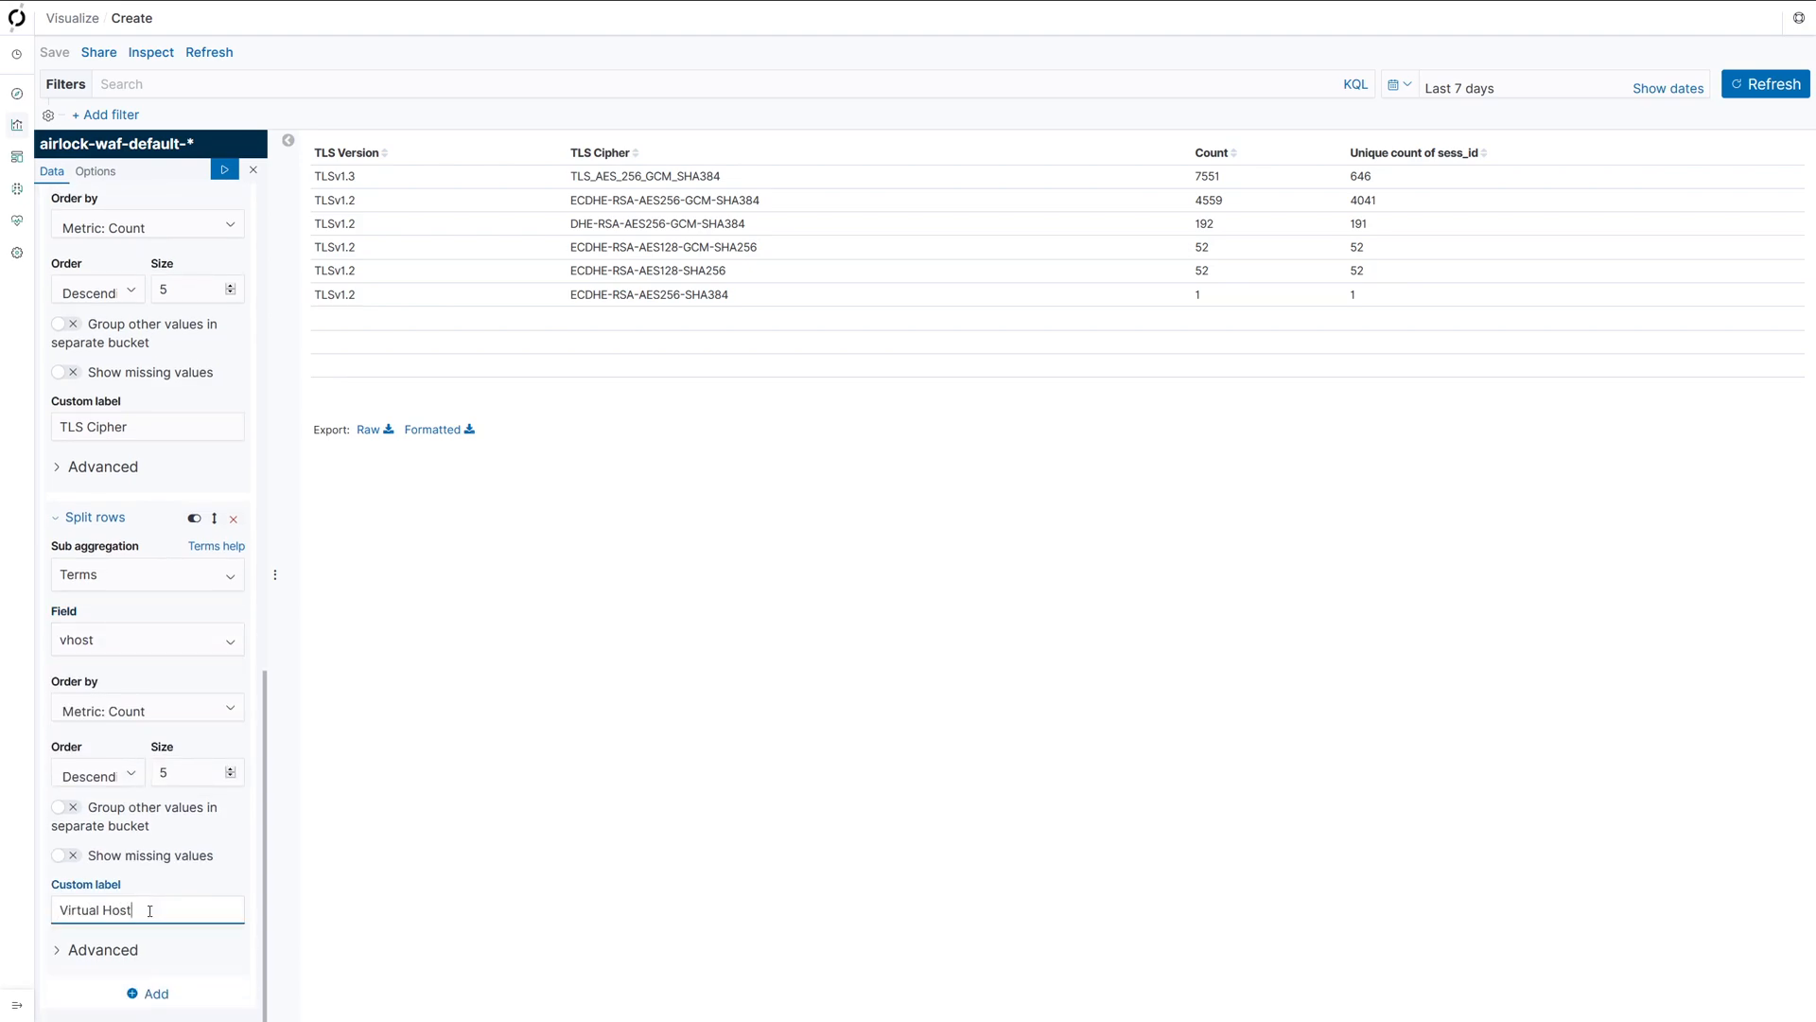
pyautogui.click(224, 172)
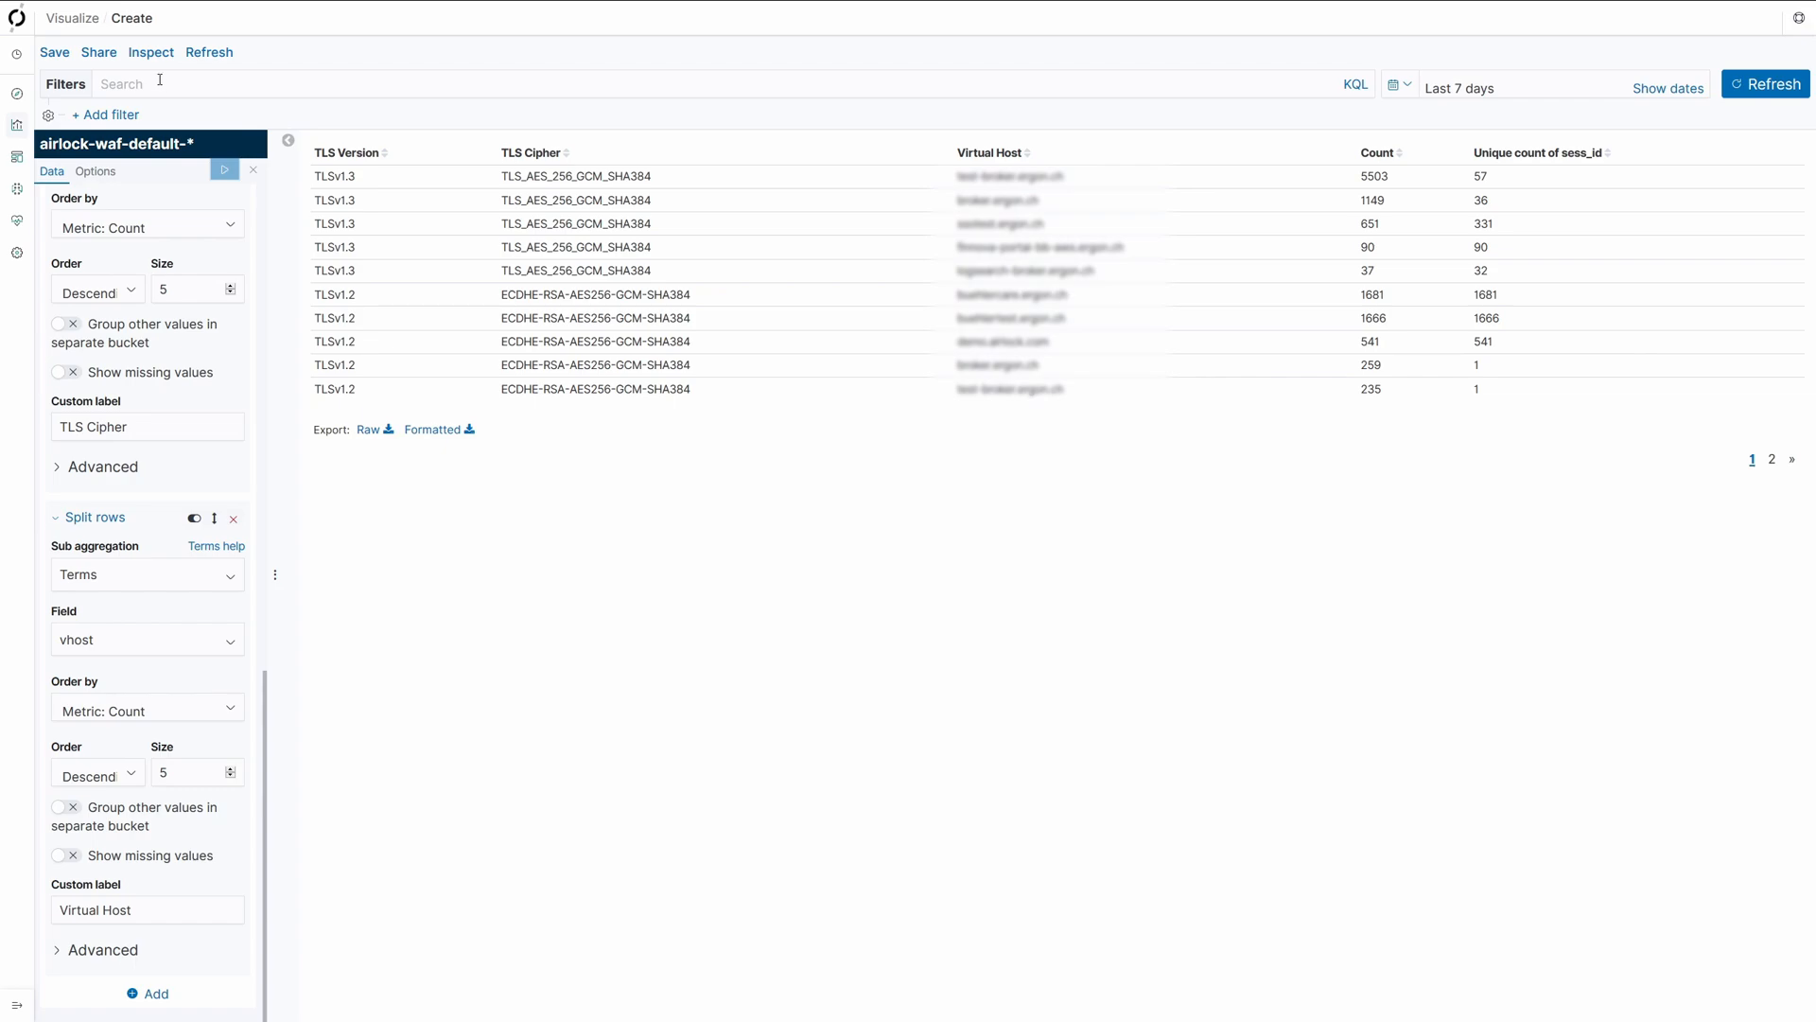
# Save the data table visualization with the title "TLS: Table"
pyautogui.click(54, 52)
pyautogui.hotkey('ctrl', 'a')
pyautogui.write('TLS: Table')
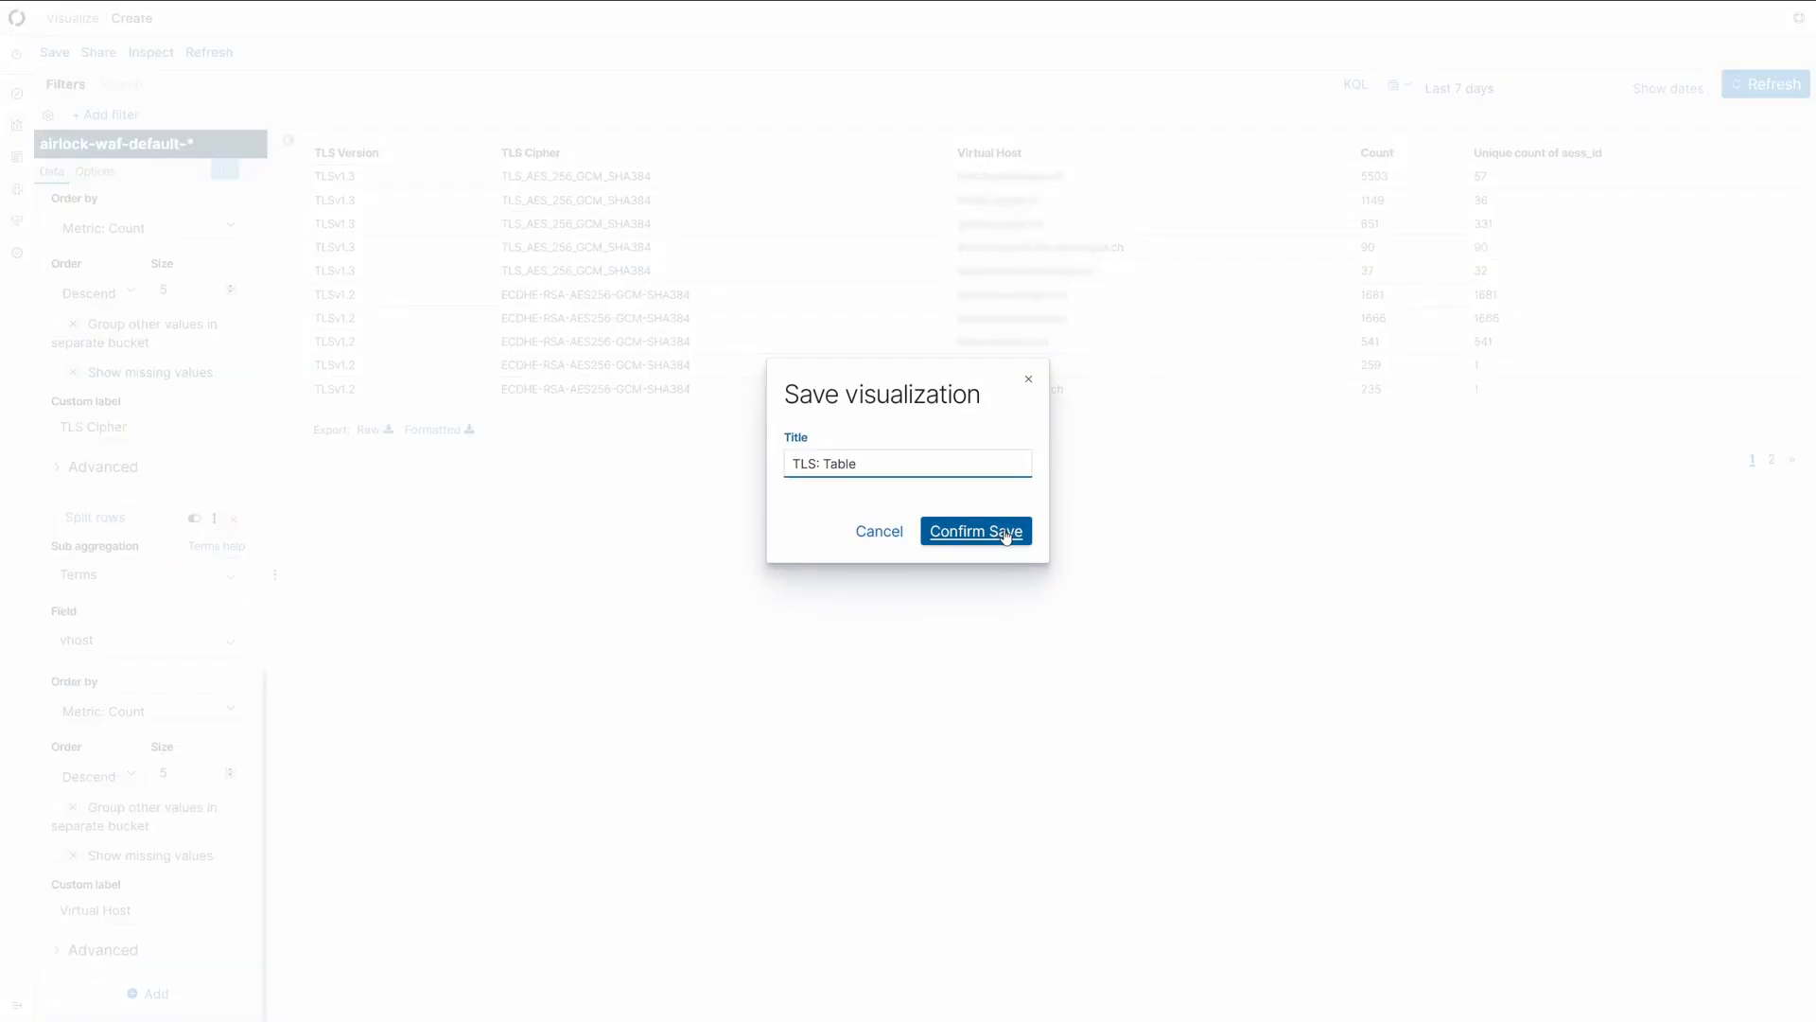
pyautogui.click(961, 528)
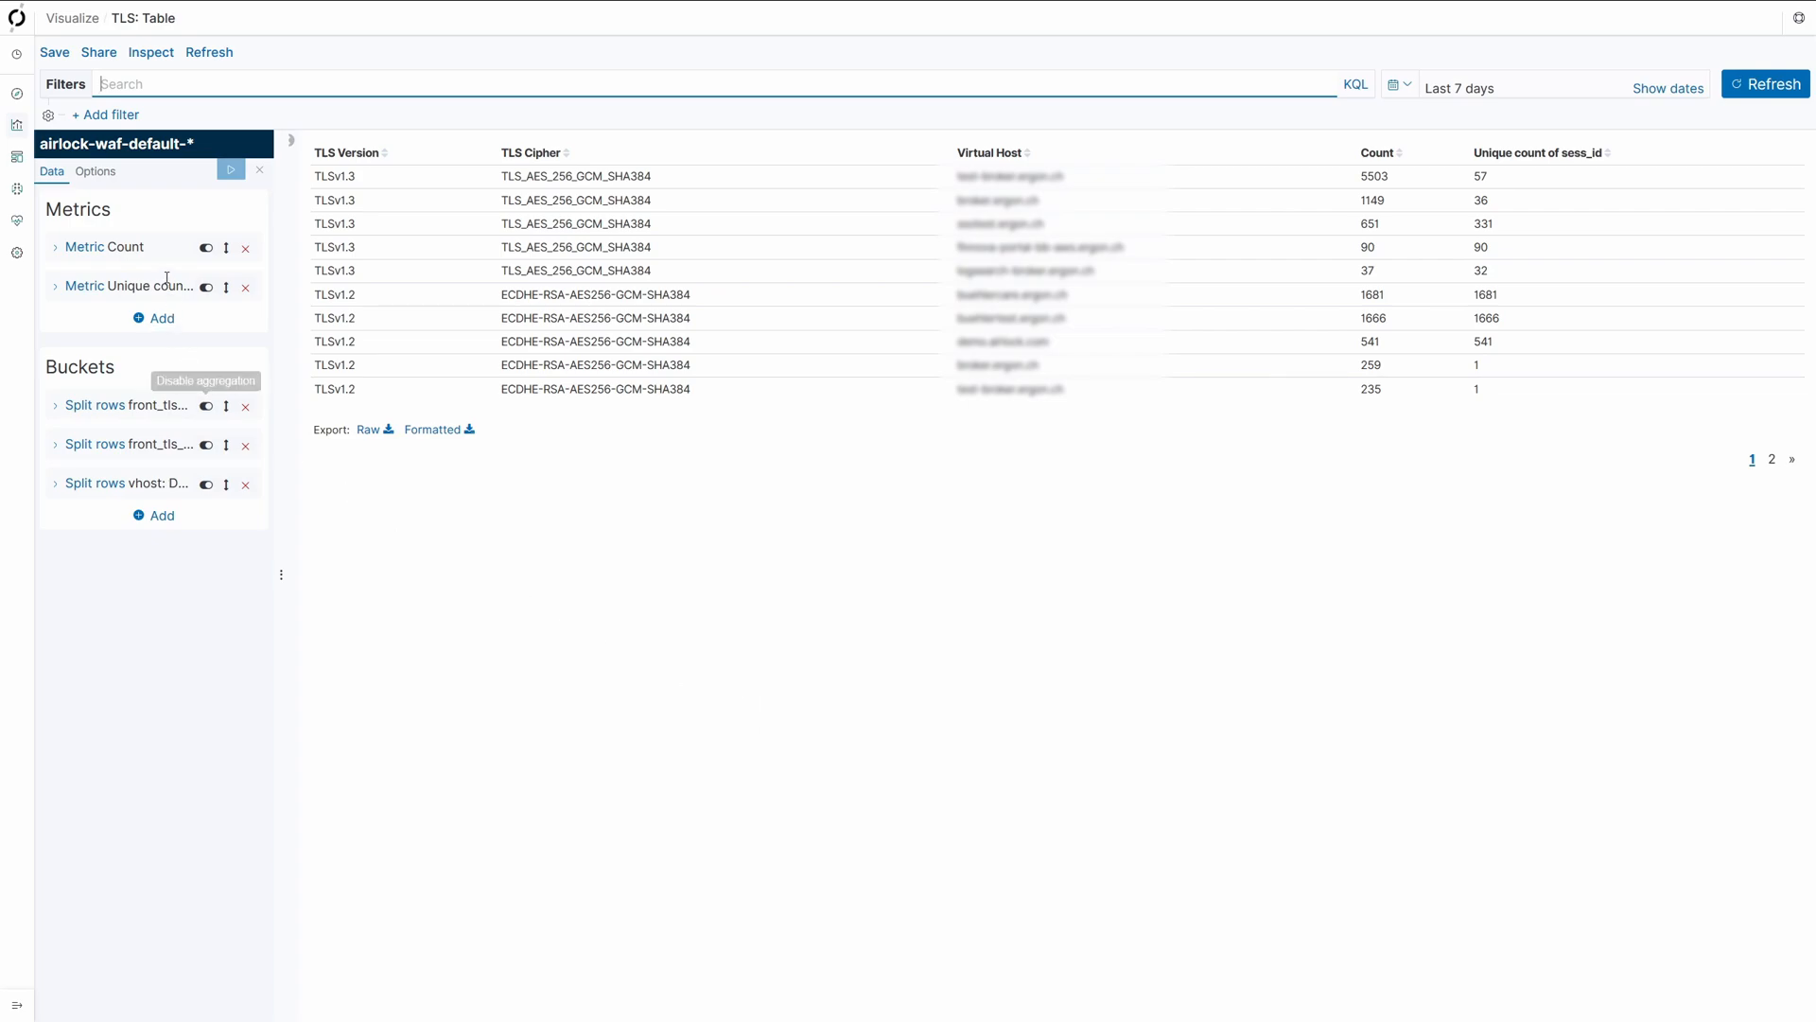
# Create a new dashboard and add the TLS: Cipher & Protocols, TLS: Time Chart and TLS: Table visualizations to it
pyautogui.click(18, 156)
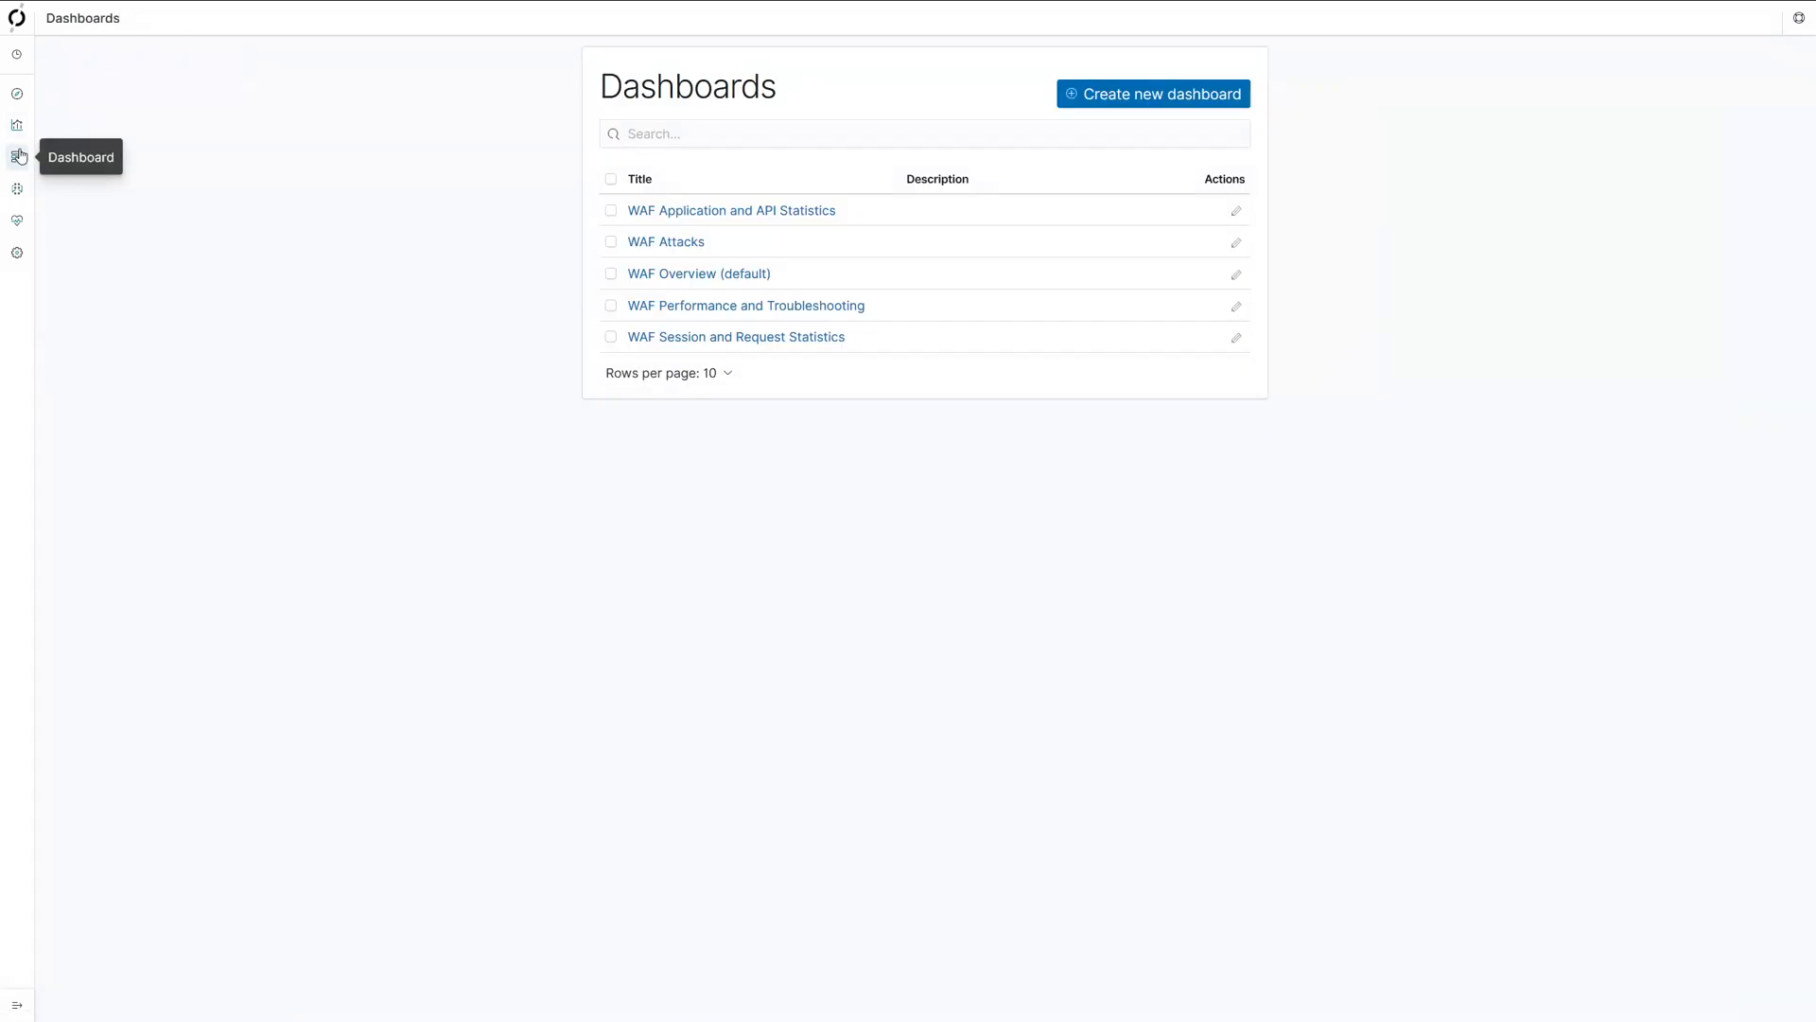
pyautogui.click(1196, 98)
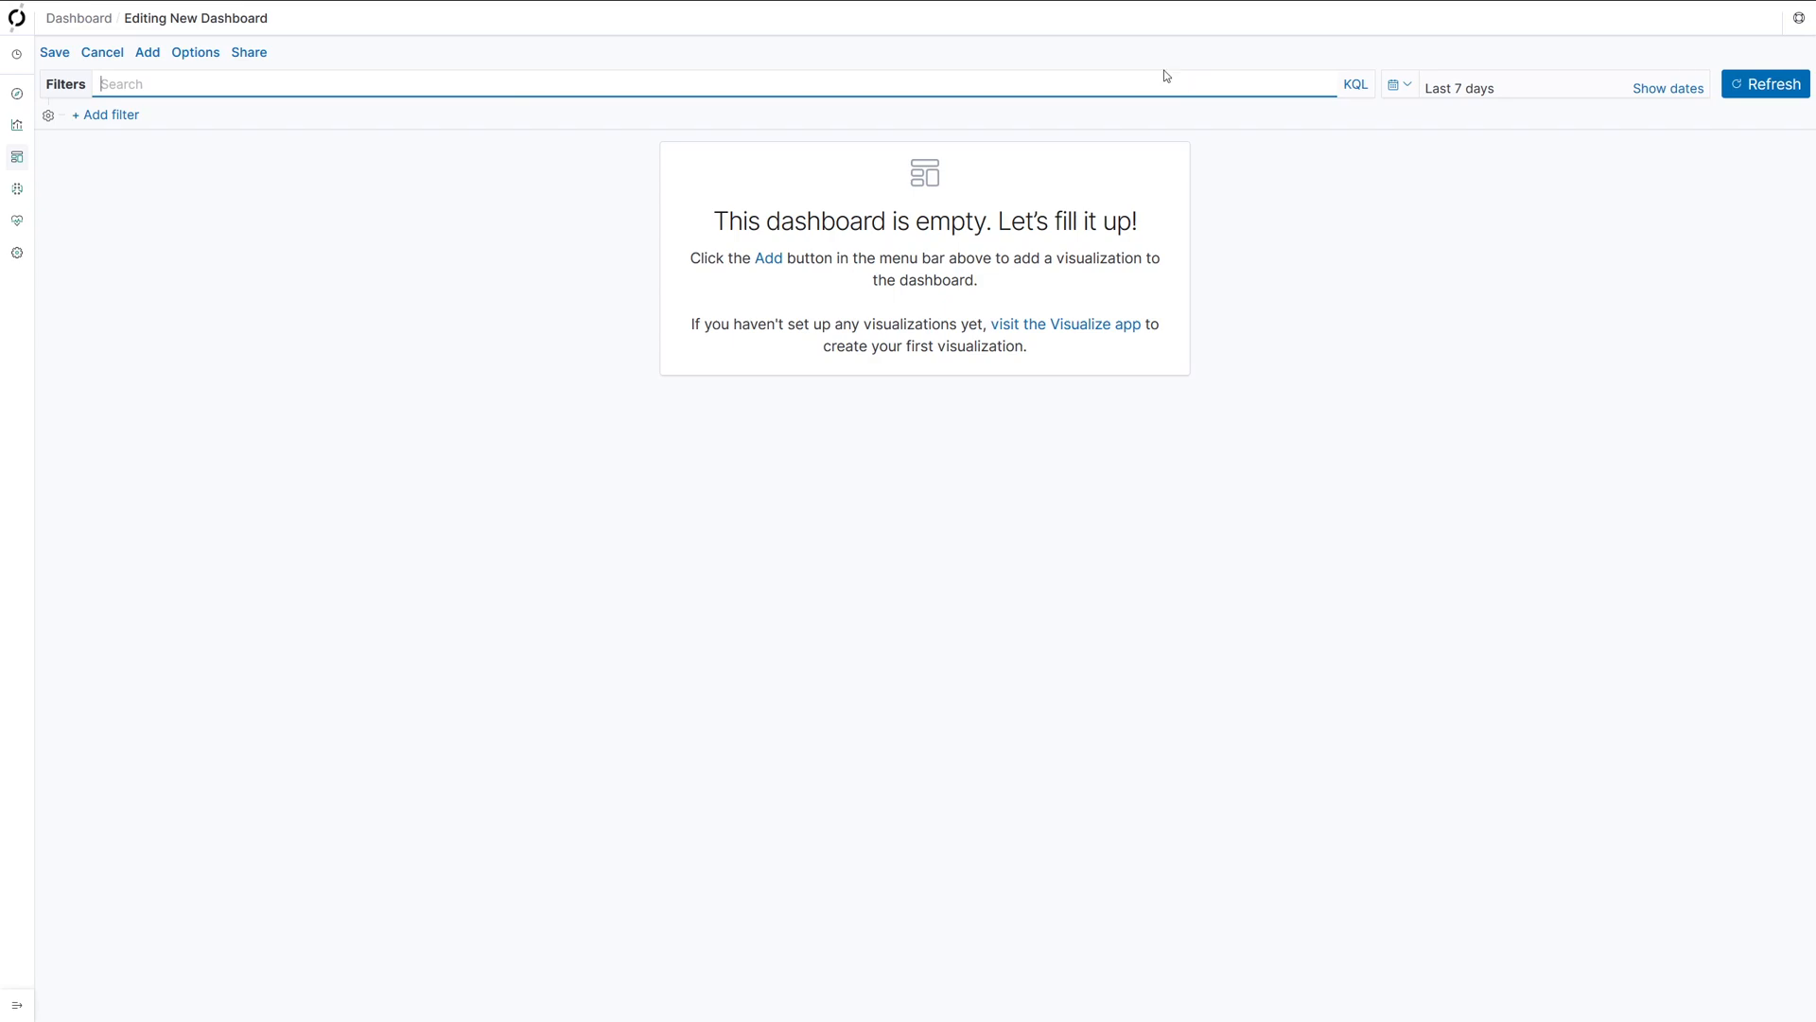
pyautogui.click(769, 259)
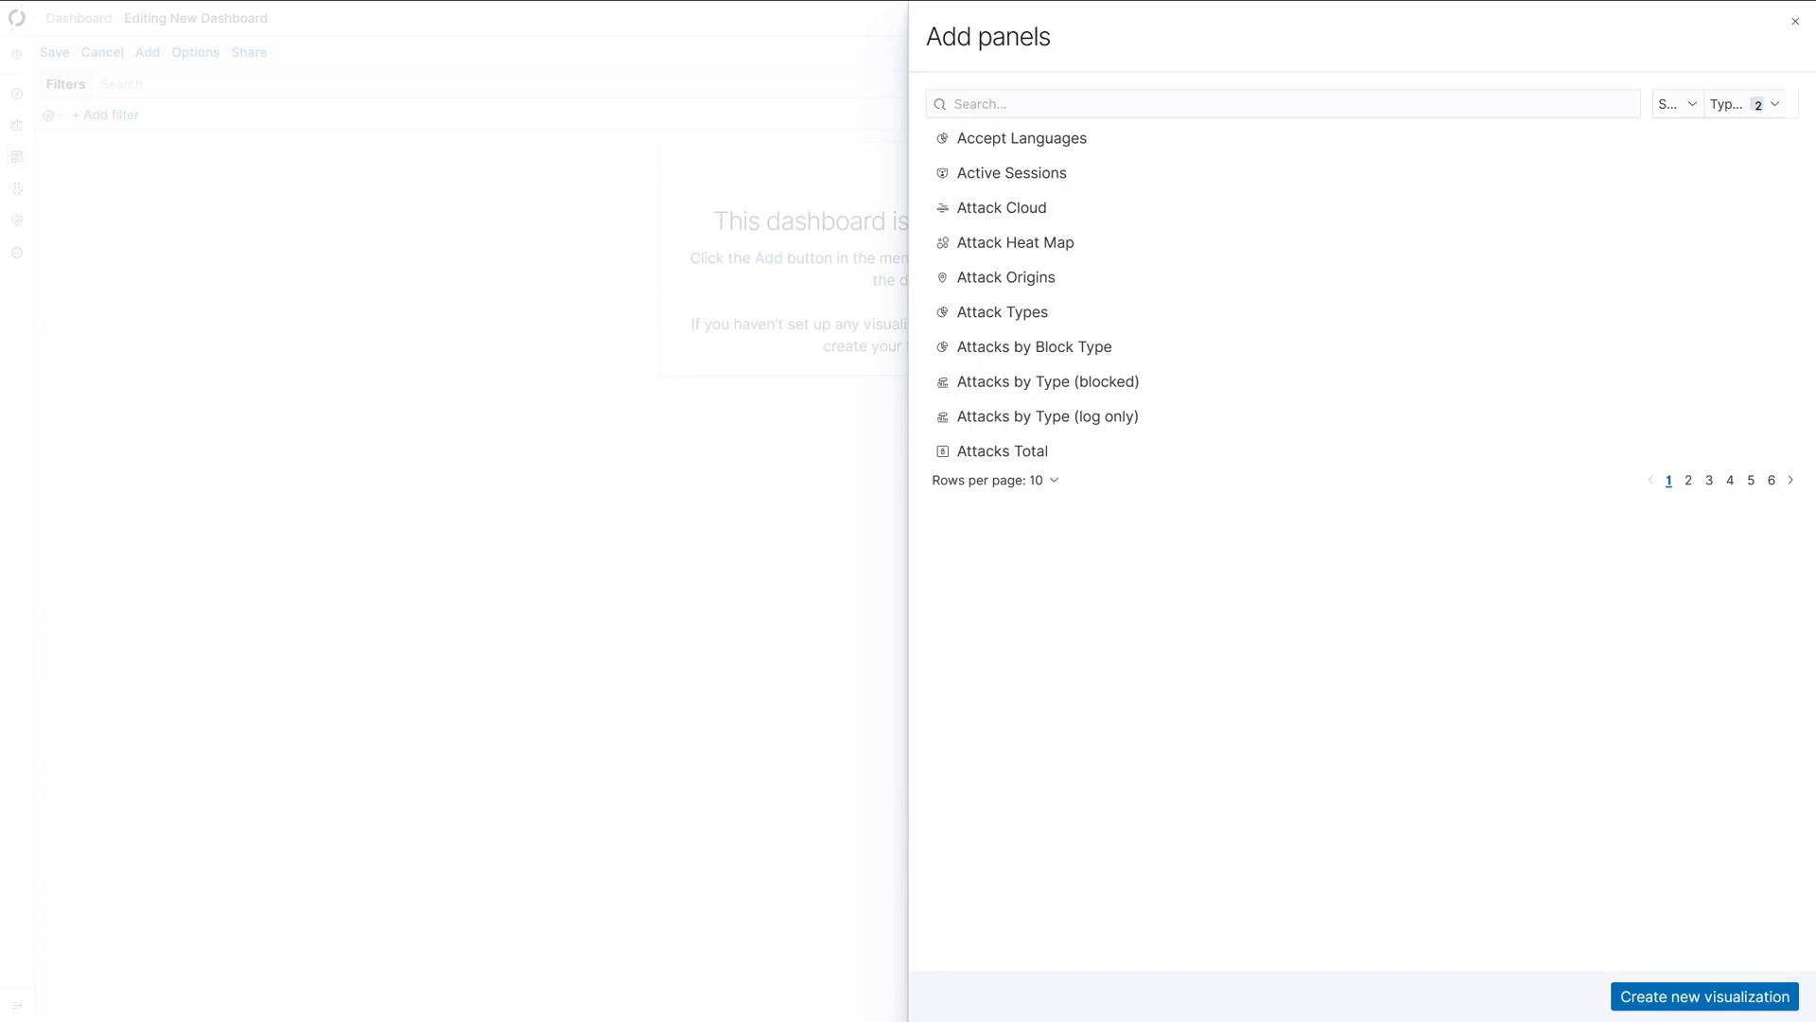
pyautogui.click(1299, 106)
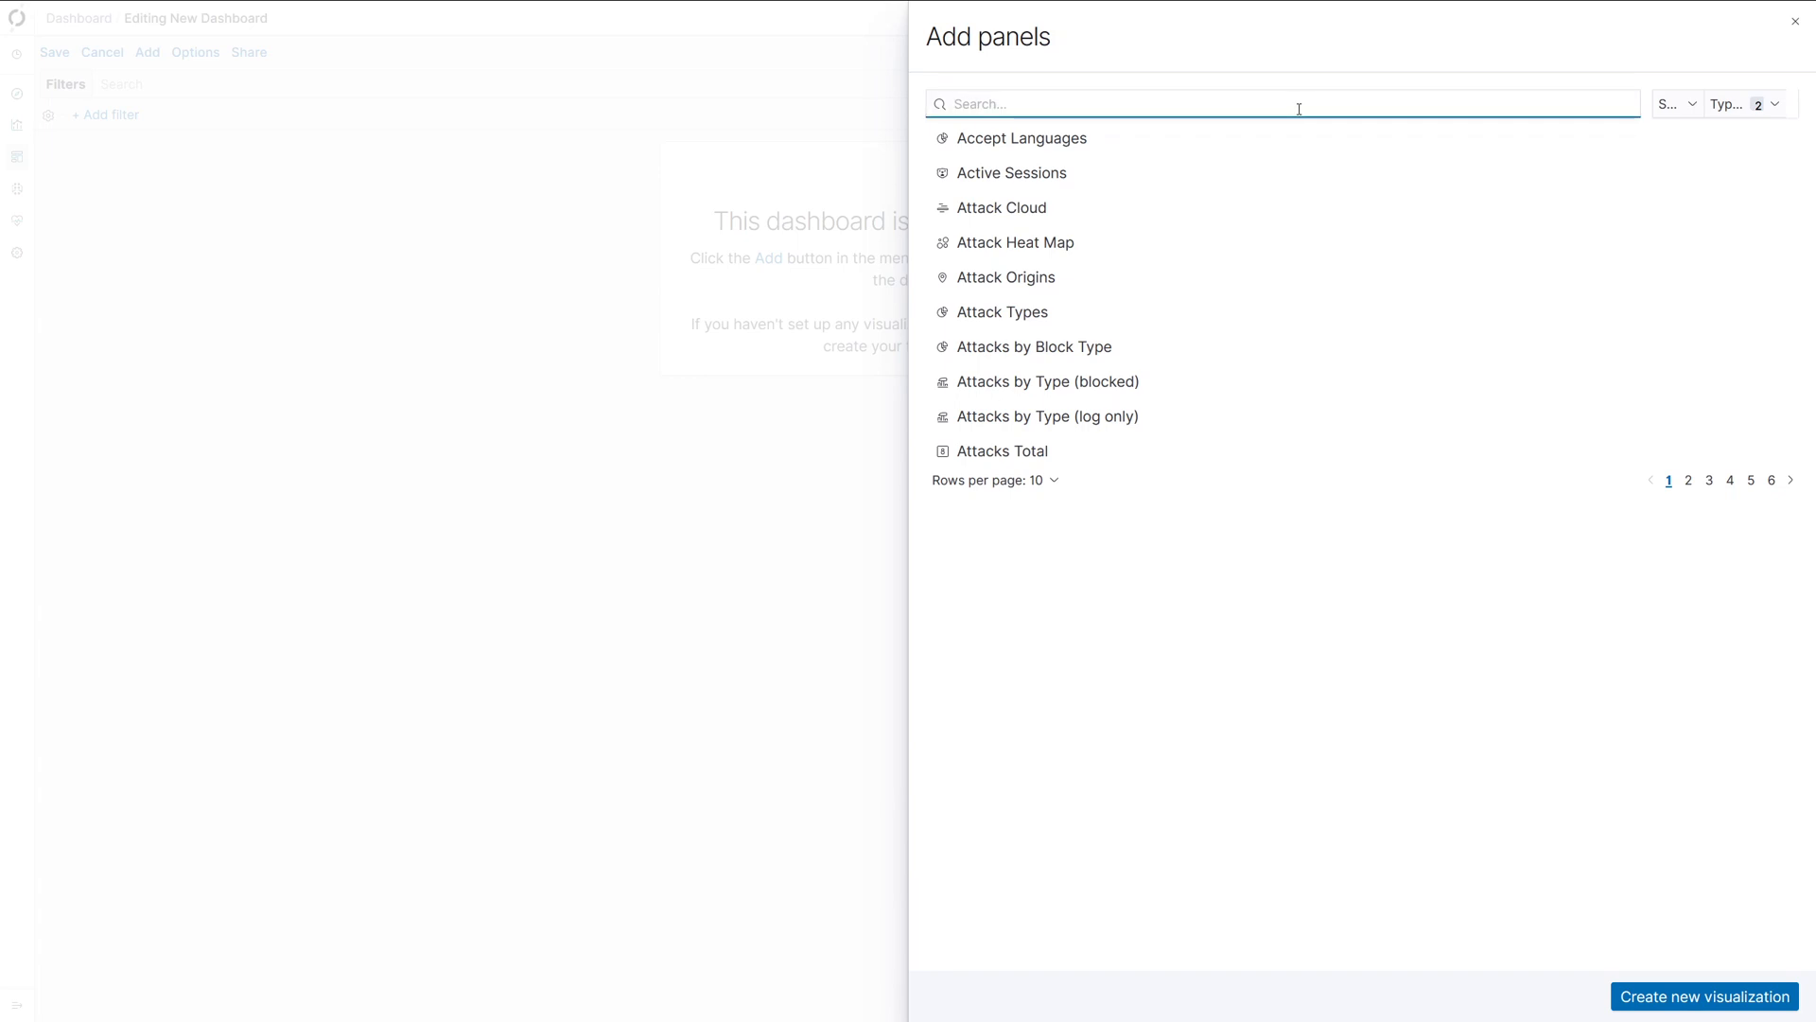
pyautogui.write('tls')
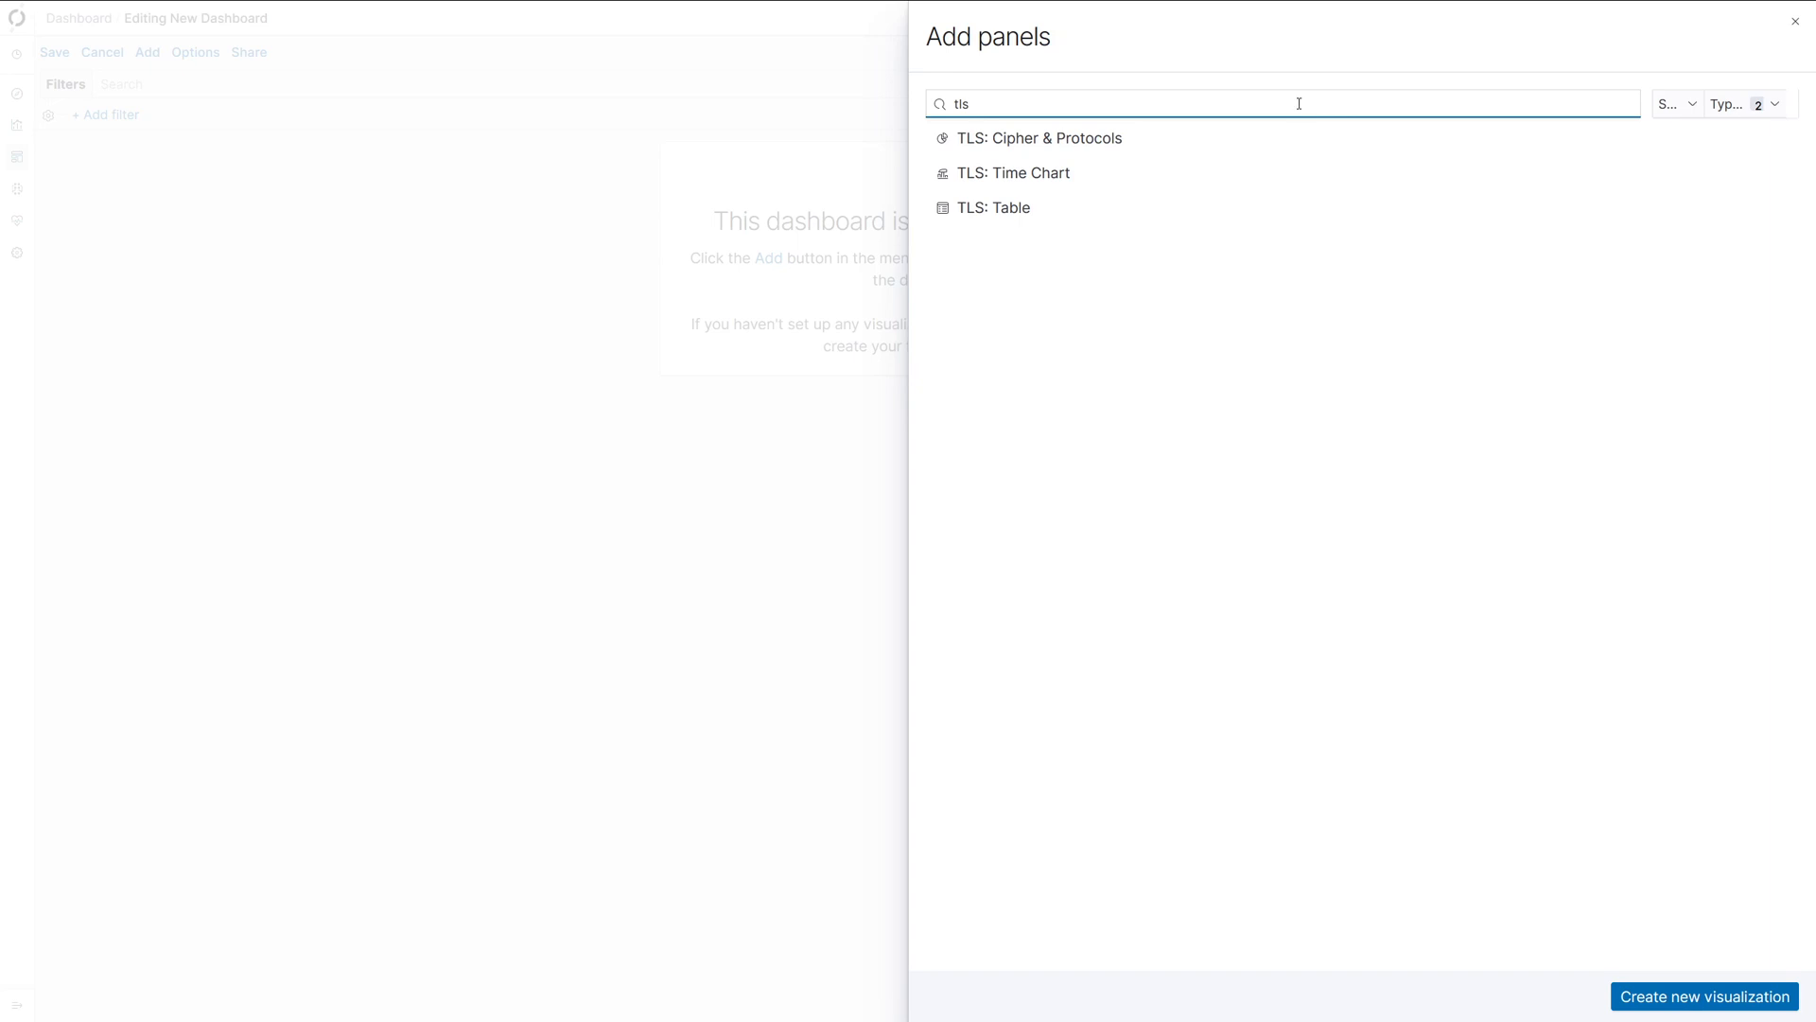
pyautogui.click(1090, 142)
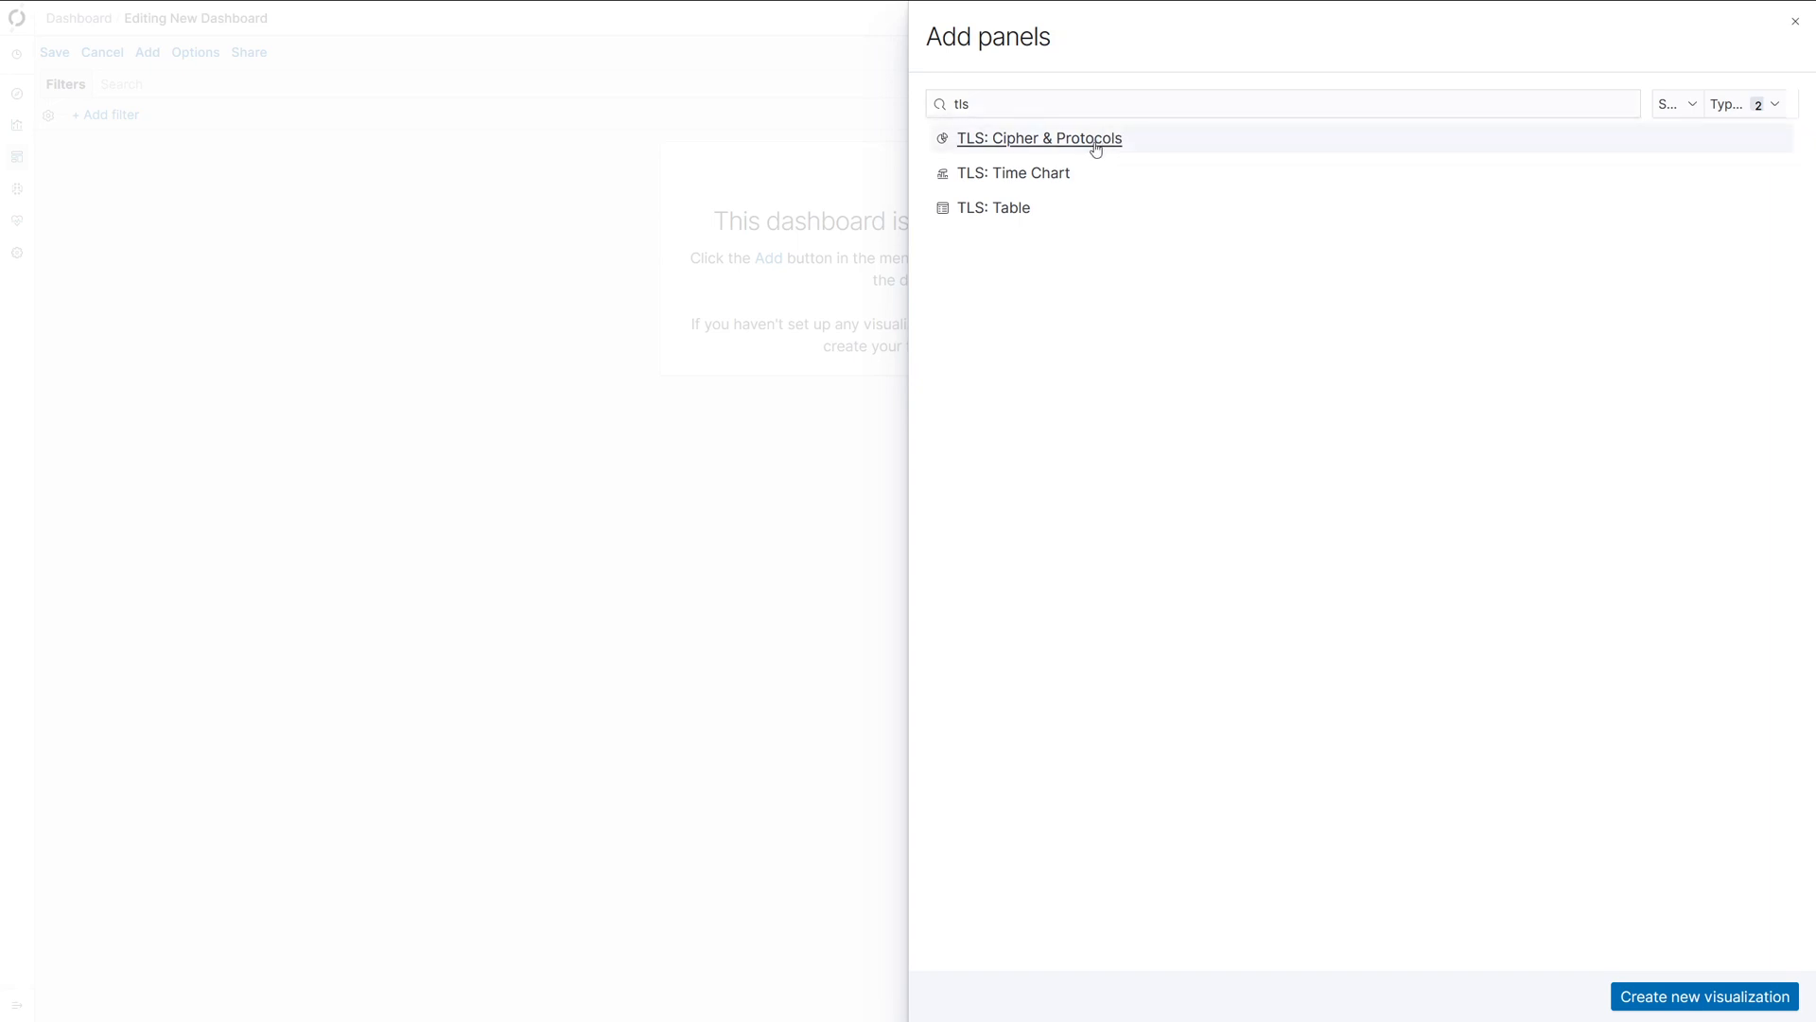
pyautogui.click(1070, 177)
pyautogui.click(1014, 209)
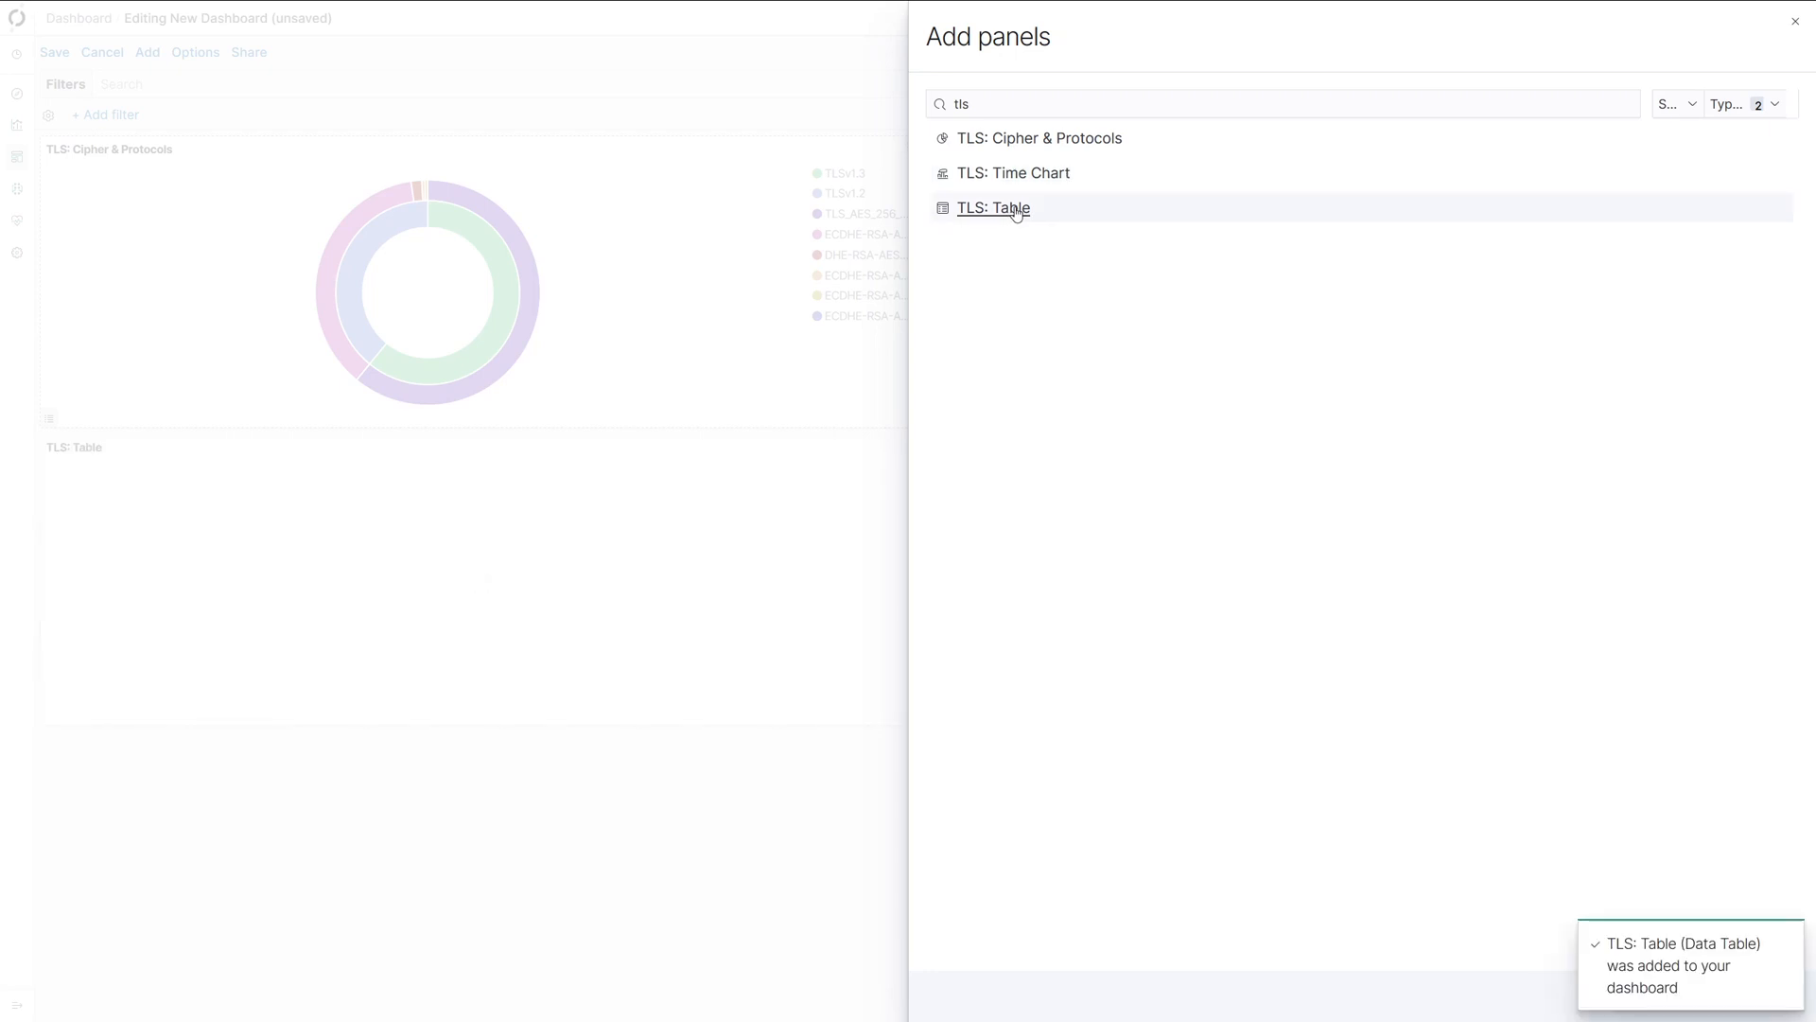
pyautogui.click(1794, 23)
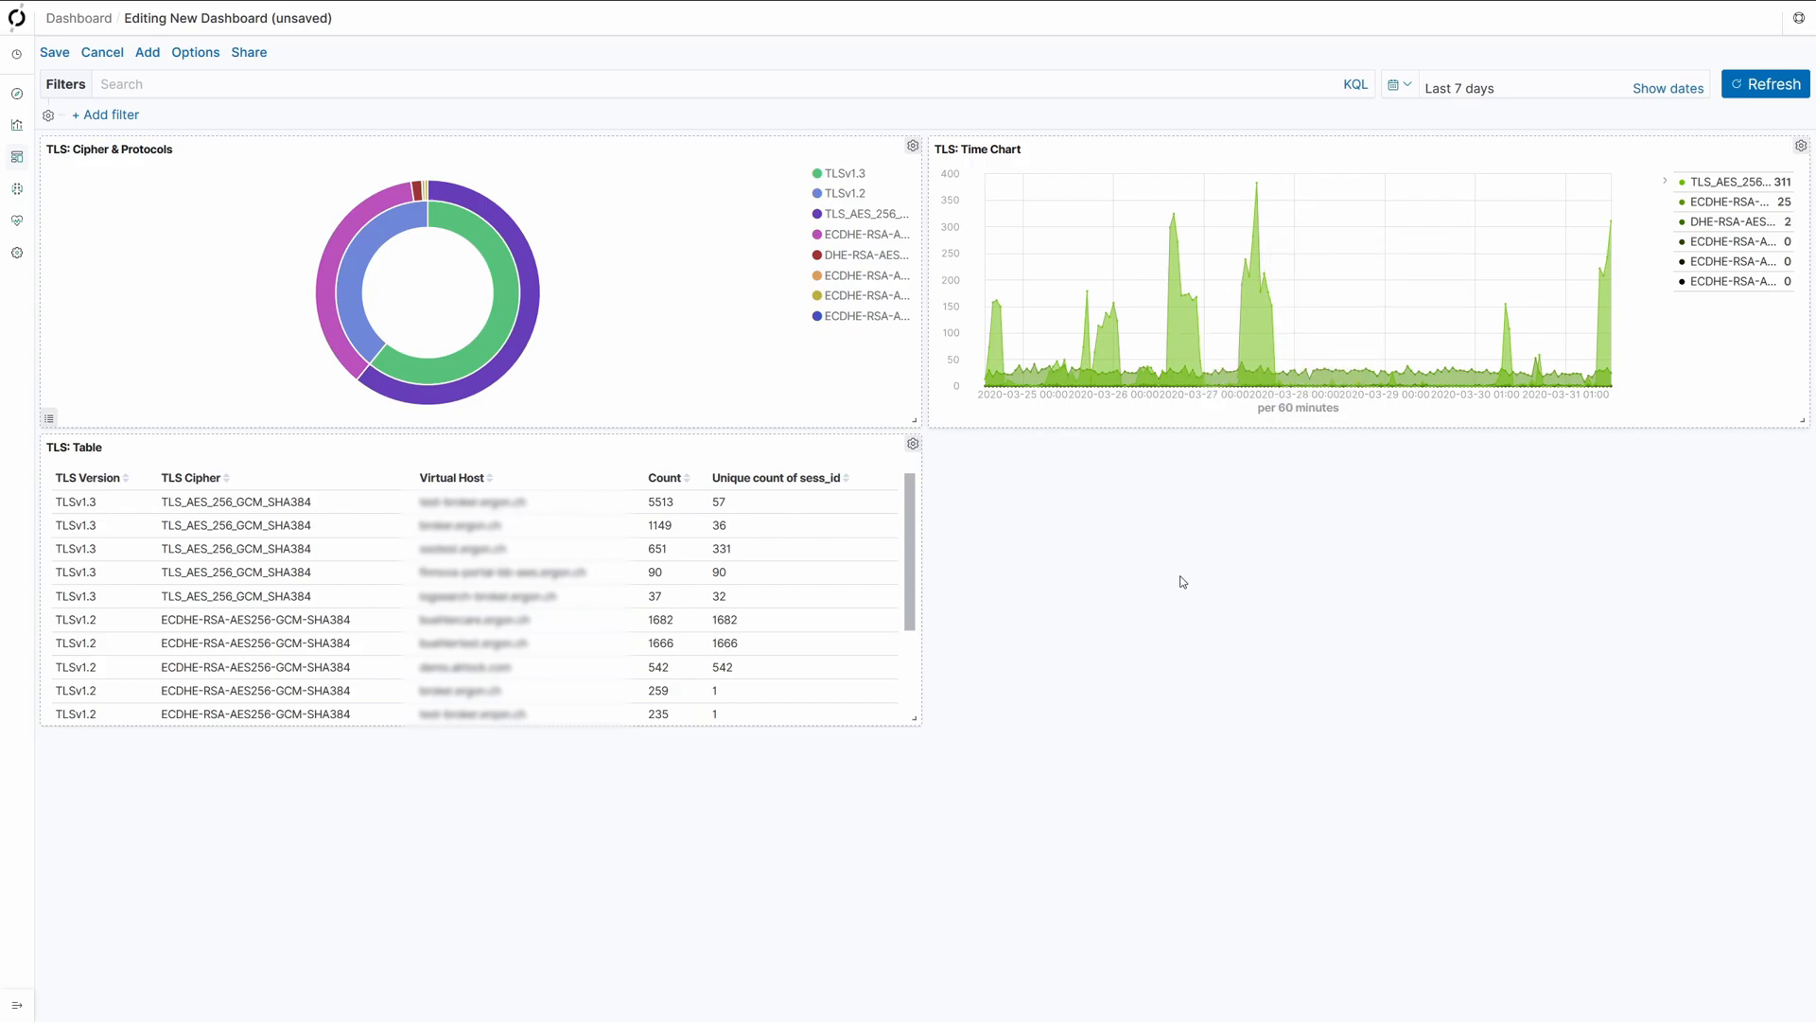
# Arrange the dashboard with a widened, centred time chart above the pie chart and the table placed beside the pie chart
pyautogui.moveTo(1089, 146); pyautogui.dragTo(661, 172)
pyautogui.moveTo(1133, 420); pyautogui.dragTo(1749, 409)
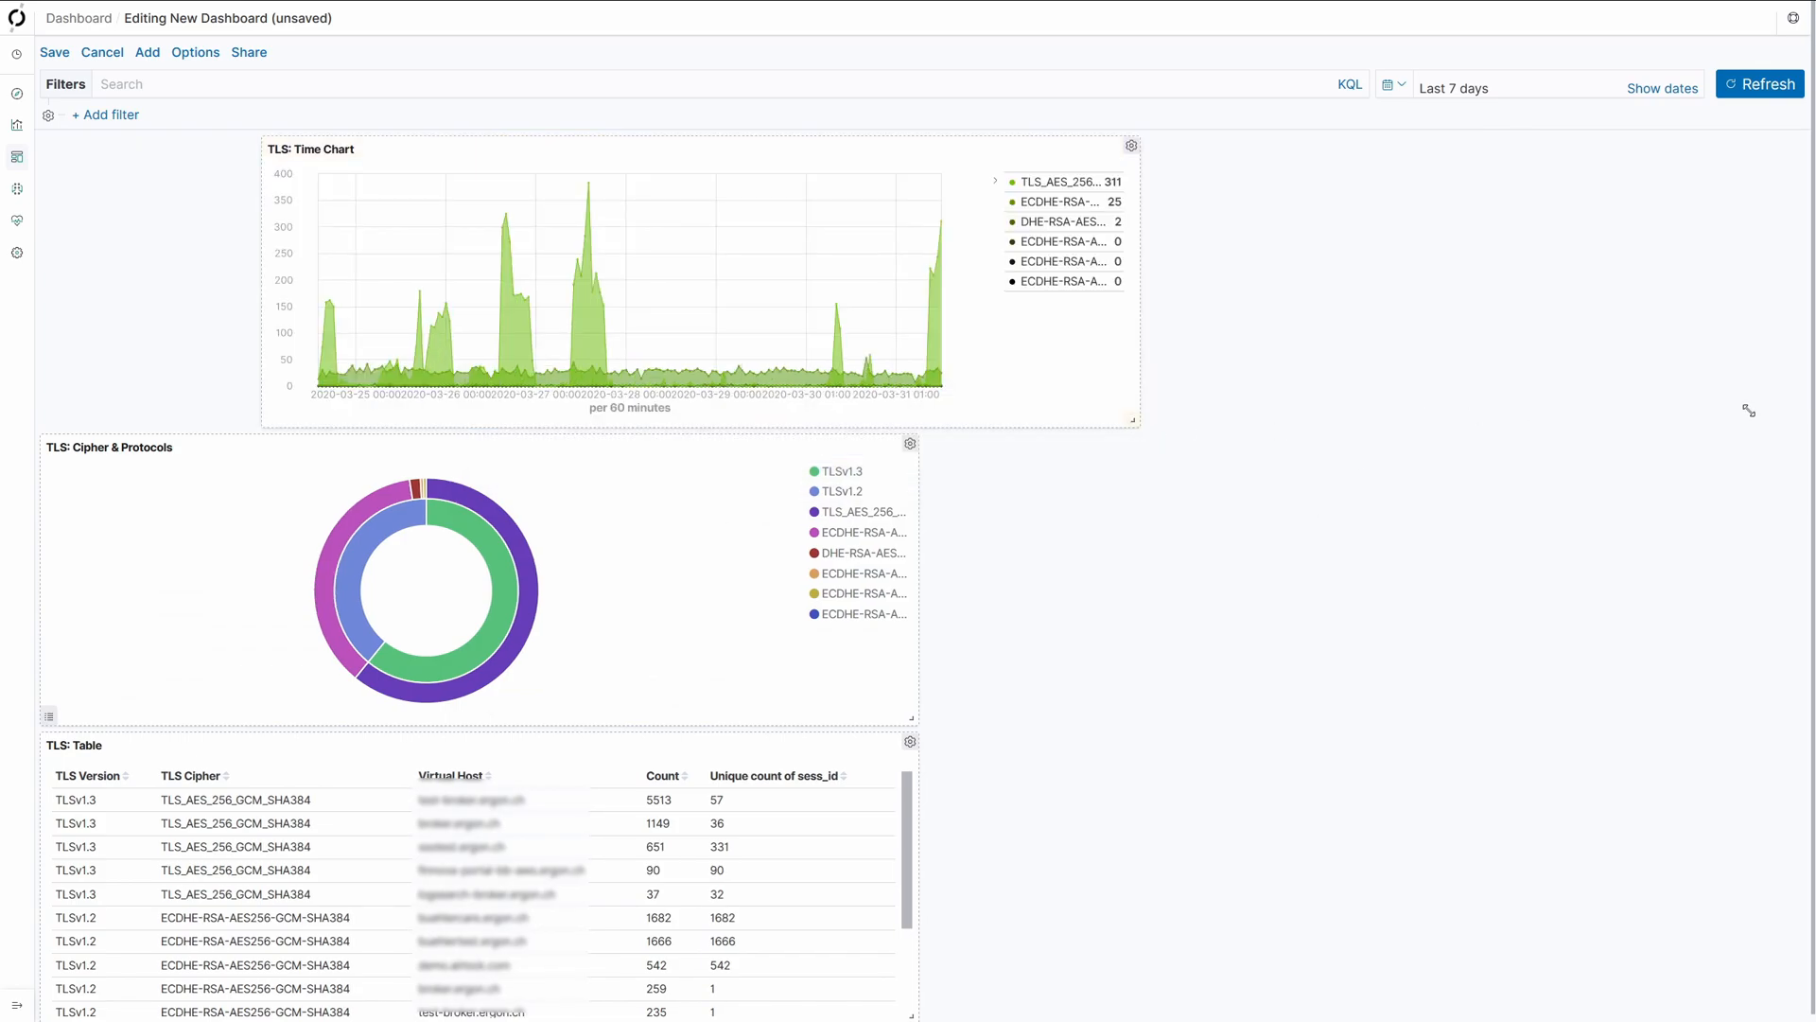
pyautogui.moveTo(357, 729); pyautogui.dragTo(1053, 454)
pyautogui.moveTo(813, 151); pyautogui.dragTo(703, 155)
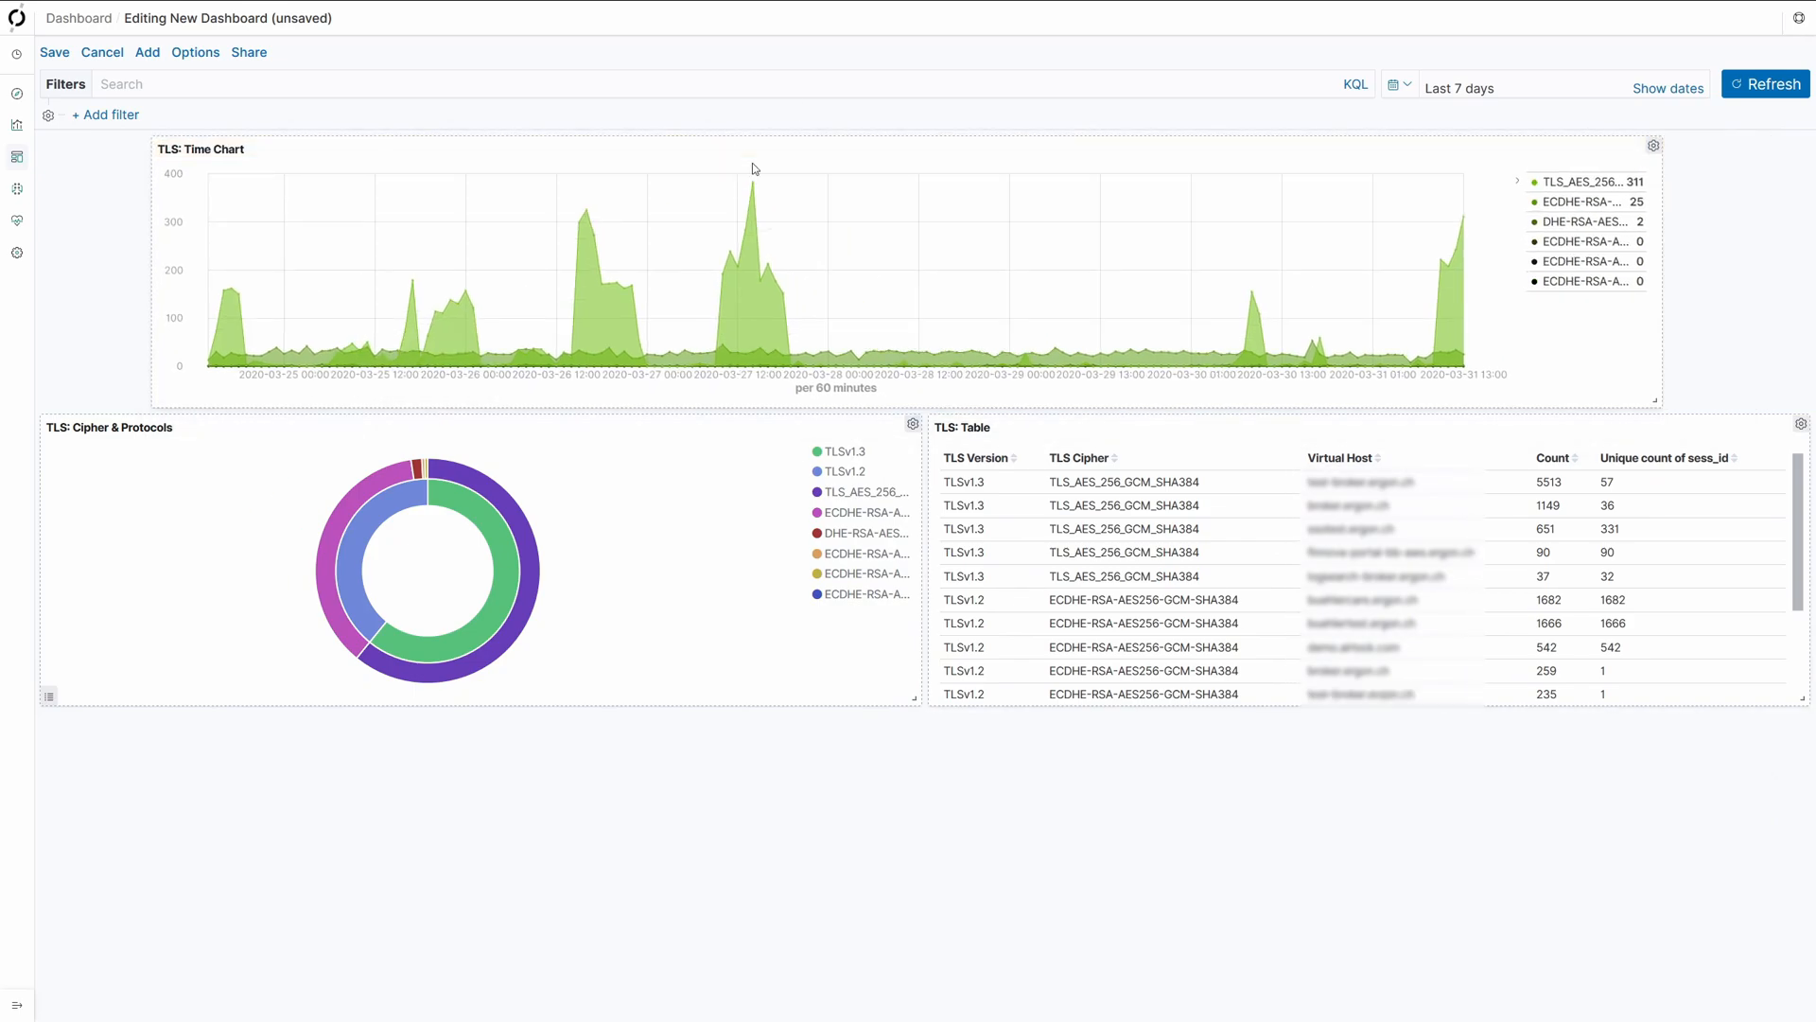
# Save the dashboard with the title "TLS Dashboard"
pyautogui.click(68, 54)
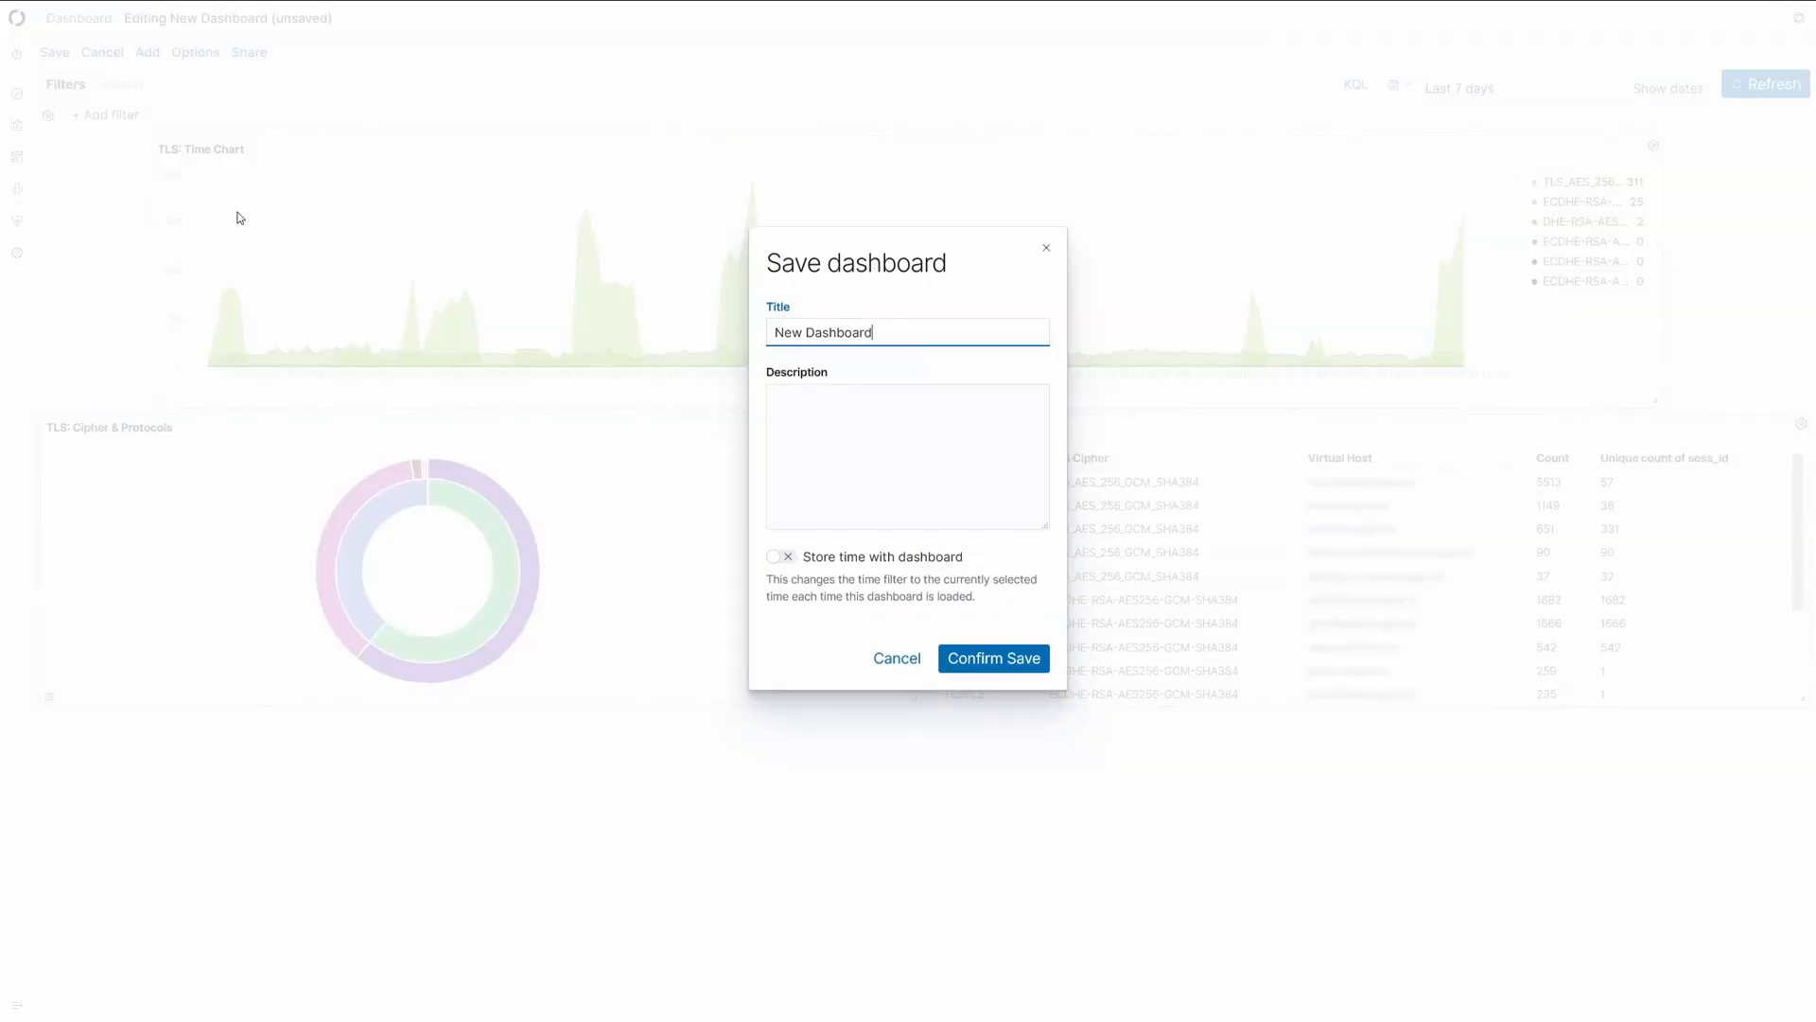
pyautogui.press('Home')
pyautogui.hotkey('ctrl', 'shift', 'Right')
pyautogui.write('TLS')
pyautogui.click(1003, 659)
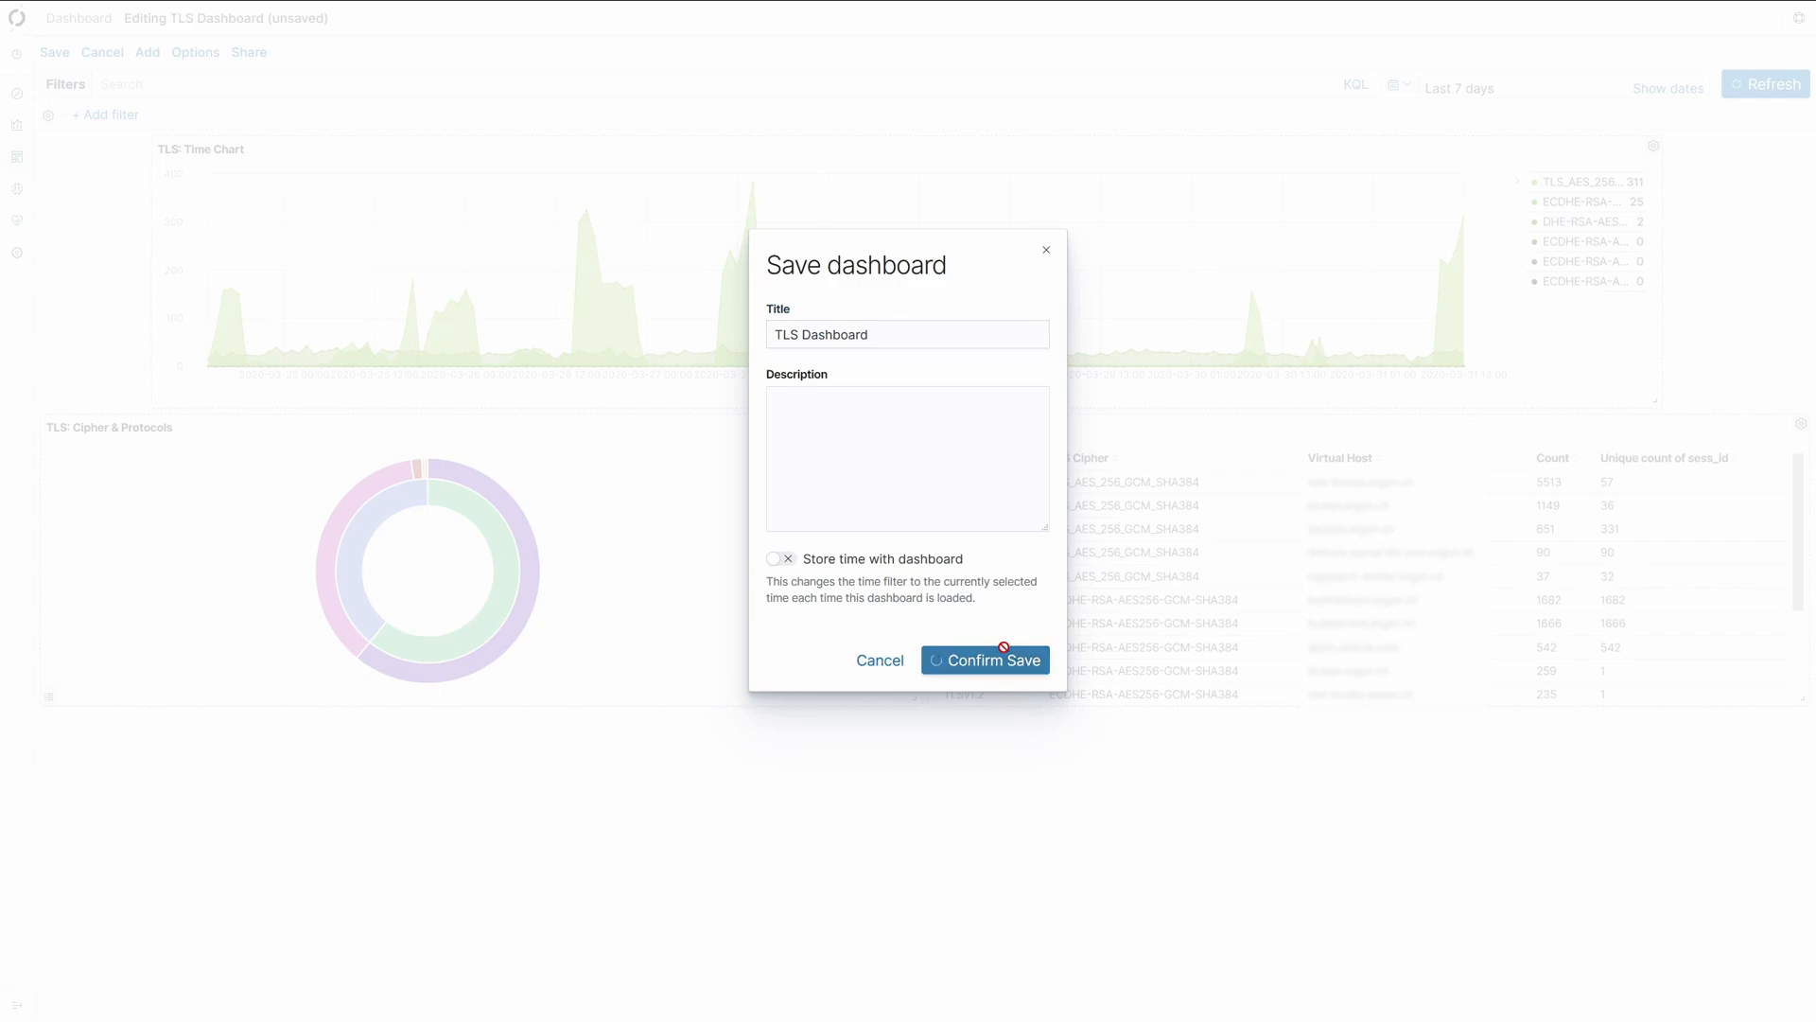